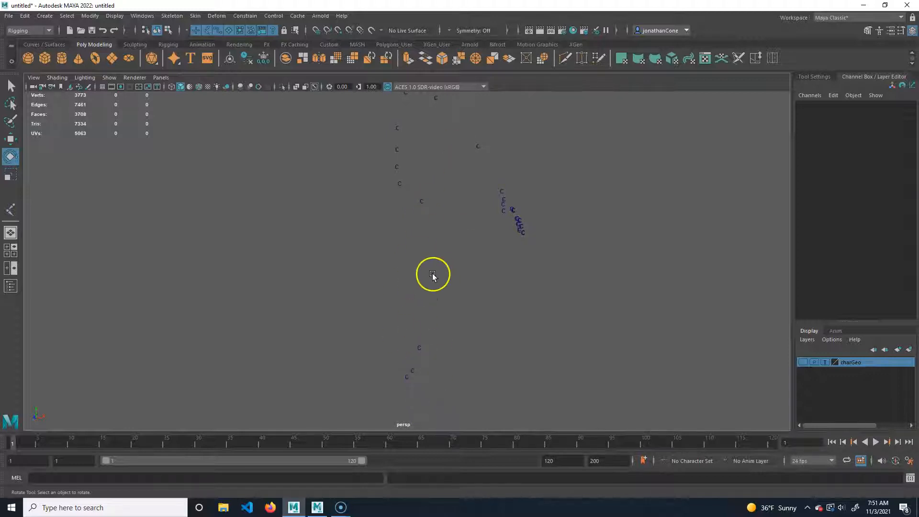
Draw a CV curve of degree 1 Linear through the leg clusters from hip to toe, snapping each point to its cluster
{"action": "left_click", "coordinate": [47, 18]}
{"action": "mouse_move", "coordinate": [99, 92]}
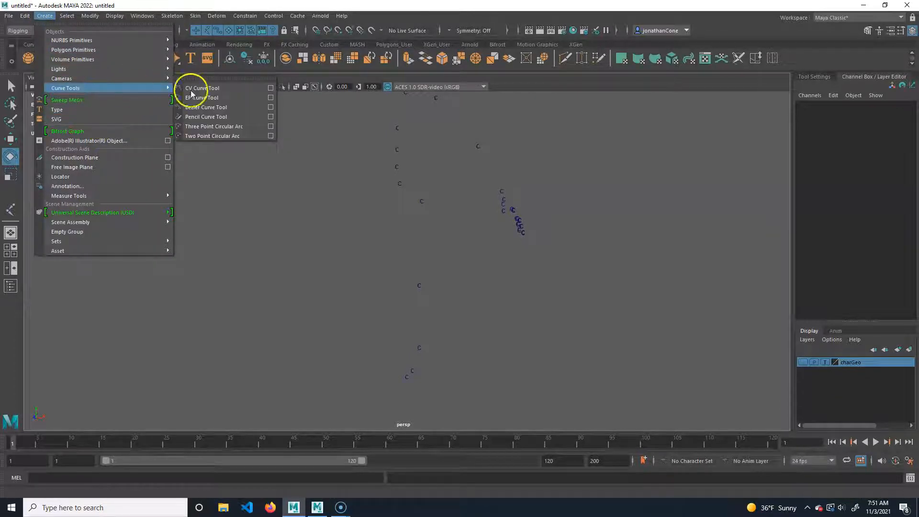
{"action": "left_click", "coordinate": [270, 89]}
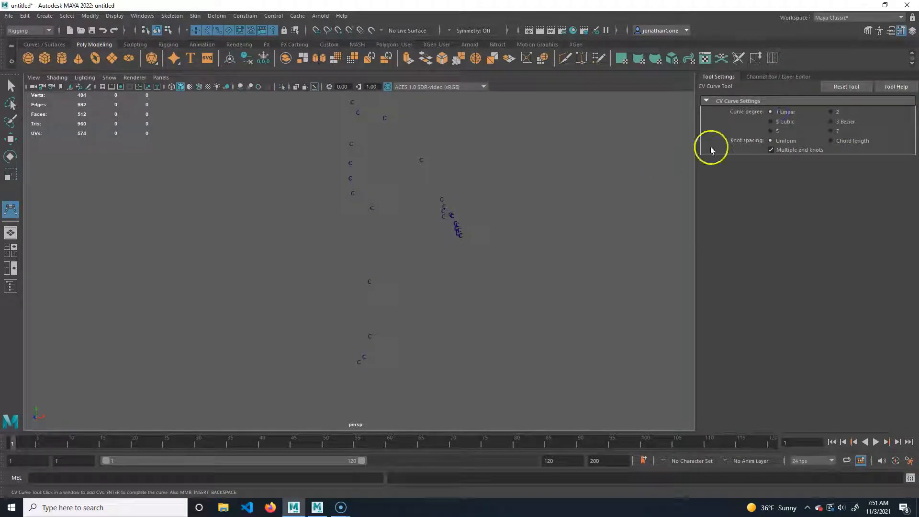
{"action": "left_click_drag", "start_coordinate": [423, 320], "coordinate": [388, 201], "text": "alt"}
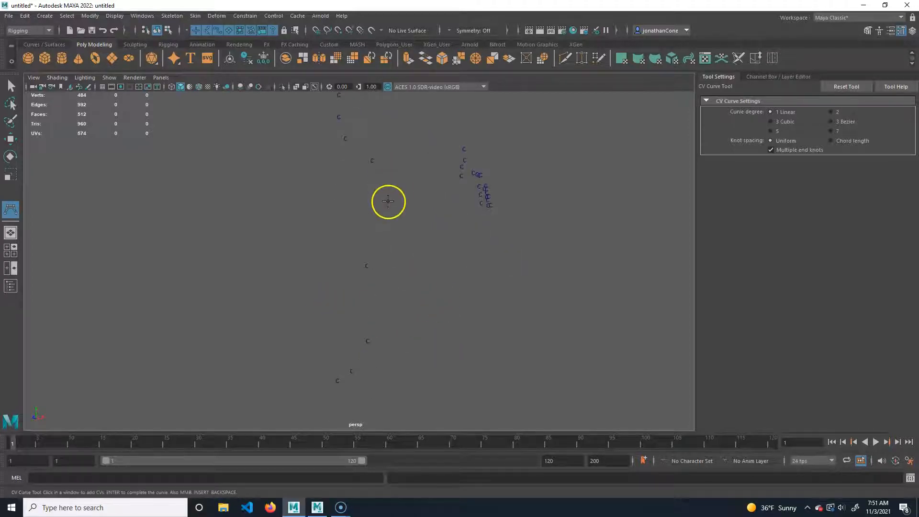
{"action": "left_click", "coordinate": [374, 163]}
{"action": "left_click", "coordinate": [367, 344]}
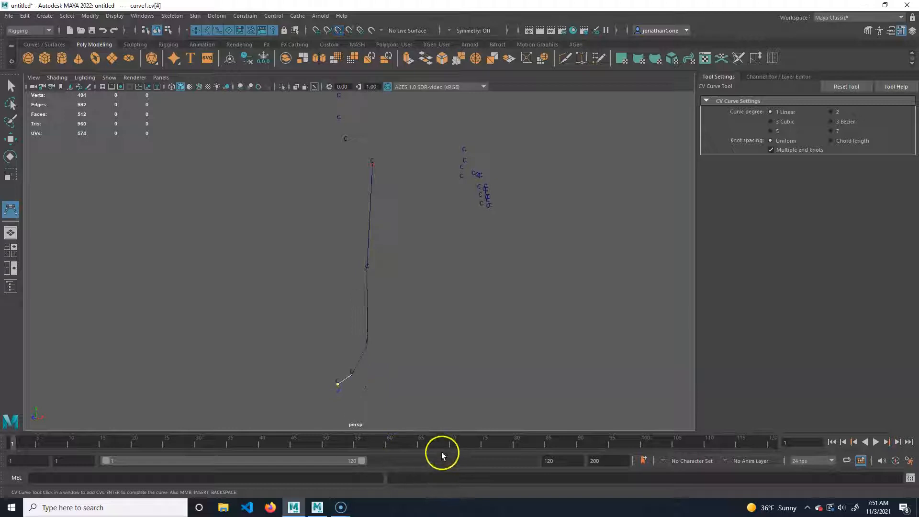
{"action": "key", "text": "e"}
Try to draw a linear CV curve through the spine, neck and head clusters, starting at the pelvis
{"action": "left_click_drag", "start_coordinate": [412, 339], "coordinate": [434, 243], "text": "alt"}
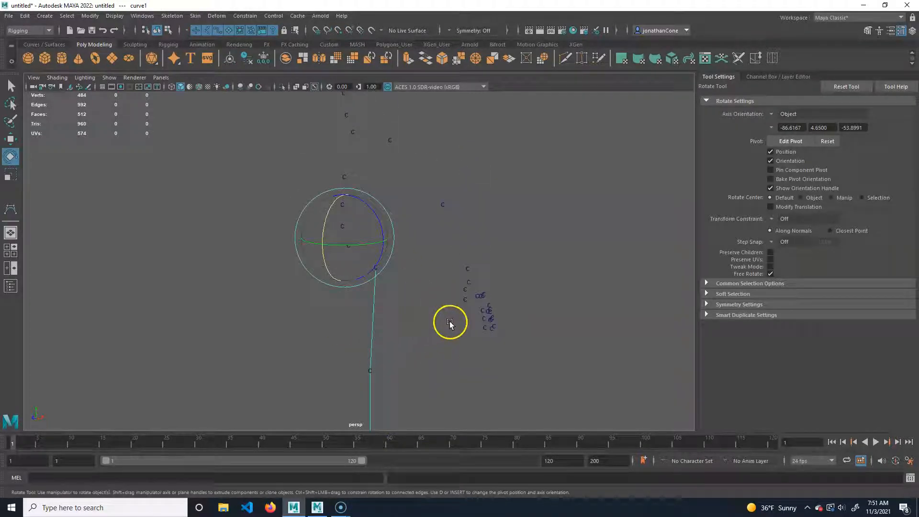
{"action": "key", "text": "y"}
{"action": "middle_click_drag", "start_coordinate": [409, 288], "coordinate": [408, 315], "text": "alt"}
{"action": "left_click_drag", "start_coordinate": [422, 328], "coordinate": [380, 325], "text": "alt"}
{"action": "right_click_drag", "start_coordinate": [380, 325], "coordinate": [412, 322], "text": "alt"}
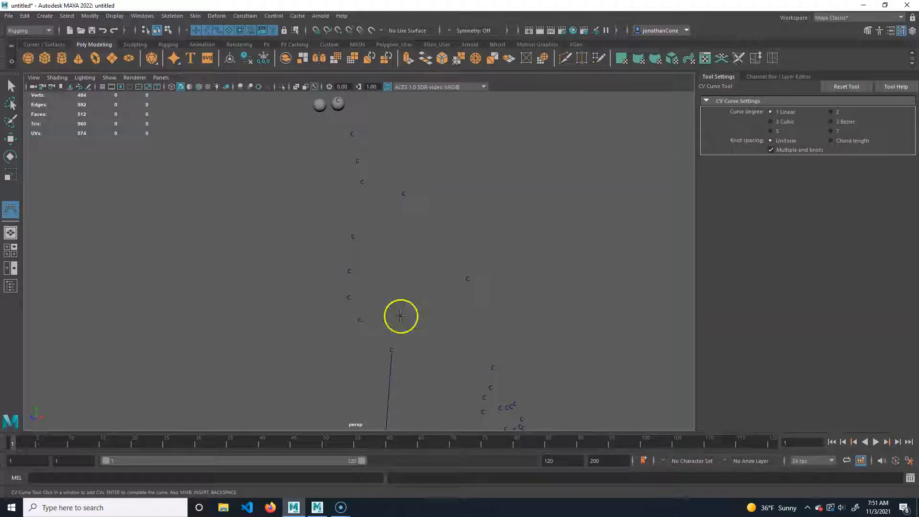
{"action": "middle_click_drag", "start_coordinate": [389, 304], "coordinate": [402, 334], "text": "alt"}
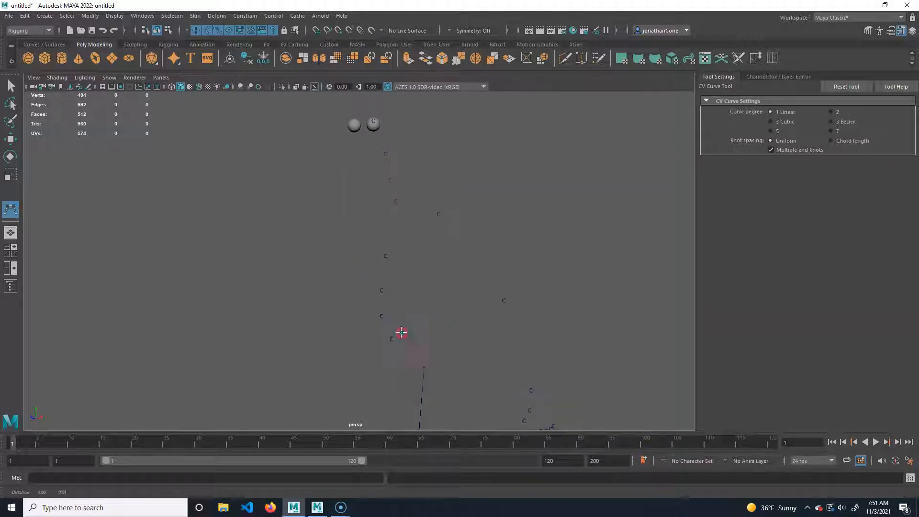
{"action": "middle_click_drag", "start_coordinate": [408, 358], "coordinate": [394, 356]}
{"action": "left_click", "coordinate": [379, 317]}
{"action": "left_click", "coordinate": [382, 290]}
{"action": "left_click", "coordinate": [386, 258]}
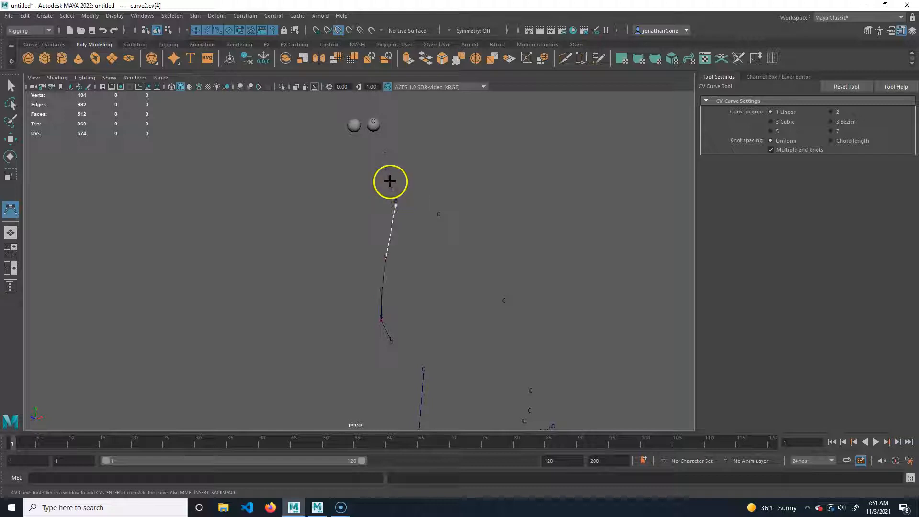
{"action": "left_click", "coordinate": [382, 147]}
{"action": "middle_click_drag", "start_coordinate": [421, 283], "coordinate": [374, 265], "text": "alt"}
{"action": "left_click", "coordinate": [379, 219]}
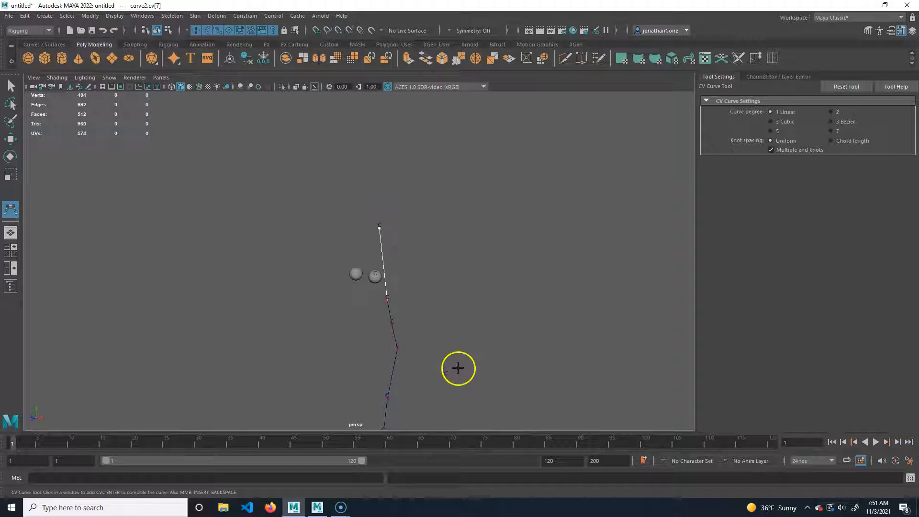
{"action": "middle_click_drag", "start_coordinate": [458, 368], "coordinate": [443, 314], "text": "alt"}
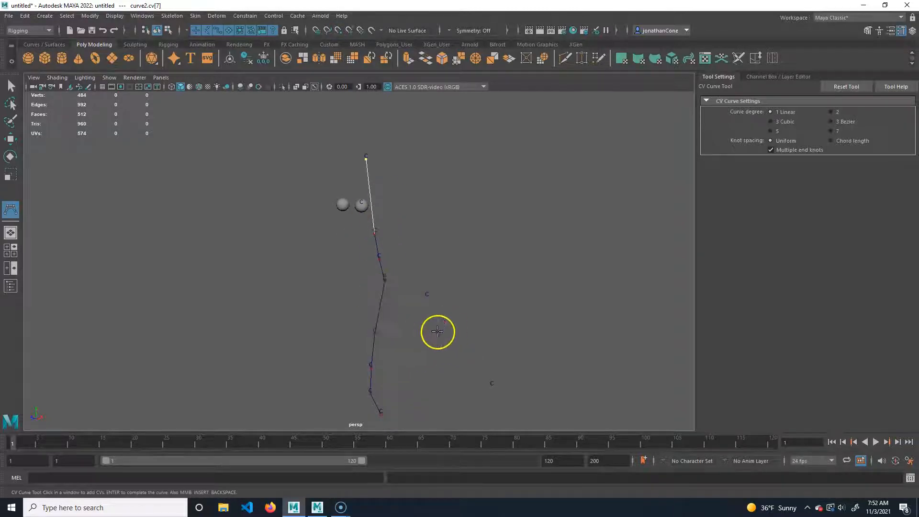
{"action": "key", "text": "Return"}
{"action": "key", "text": "e"}
Undo the curve drawn through the spine and head clusters
{"action": "left_click_drag", "start_coordinate": [419, 371], "coordinate": [426, 350], "text": "alt"}
{"action": "mouse_move", "coordinate": [415, 287]}
{"action": "left_mouse_down", "text": "alt"}
{"action": "mouse_move", "coordinate": [390, 304]}
{"action": "mouse_move", "coordinate": [427, 279]}
{"action": "mouse_move", "coordinate": [421, 288]}
{"action": "left_mouse_up", "text": "alt"}
{"action": "key", "text": "y"}
{"action": "right_click_drag", "start_coordinate": [460, 308], "coordinate": [386, 289], "text": "alt"}
{"action": "middle_click_drag", "start_coordinate": [386, 290], "coordinate": [405, 283], "text": "alt"}
{"action": "right_click_drag", "start_coordinate": [365, 283], "coordinate": [407, 299], "text": "alt"}
{"action": "middle_click_drag", "start_coordinate": [439, 293], "coordinate": [411, 317], "text": "alt"}
{"action": "key", "text": "v"}
{"action": "mouse_move", "coordinate": [421, 328]}
{"action": "left_mouse_down", "text": "alt"}
{"action": "mouse_move", "coordinate": [433, 326]}
{"action": "mouse_move", "coordinate": [380, 326]}
{"action": "mouse_move", "coordinate": [438, 342]}
{"action": "mouse_move", "coordinate": [447, 322]}
{"action": "mouse_move", "coordinate": [435, 329]}
{"action": "left_mouse_up", "text": "alt"}
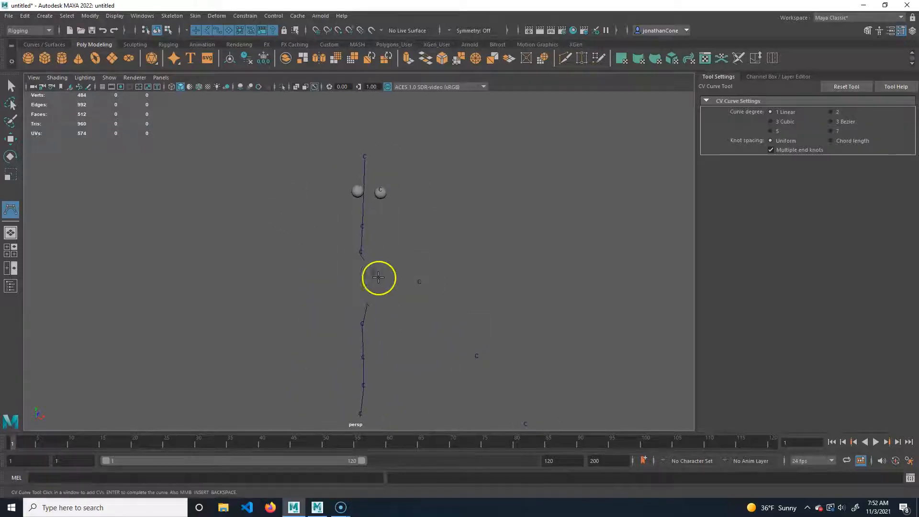
{"action": "middle_click_drag", "start_coordinate": [371, 279], "coordinate": [355, 290], "text": "alt"}
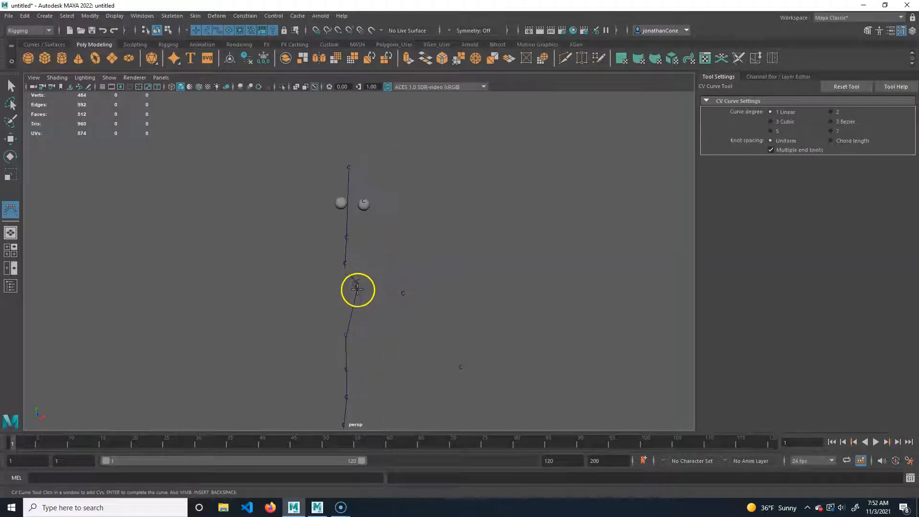
{"action": "middle_click_drag", "start_coordinate": [387, 348], "coordinate": [401, 322], "text": "alt"}
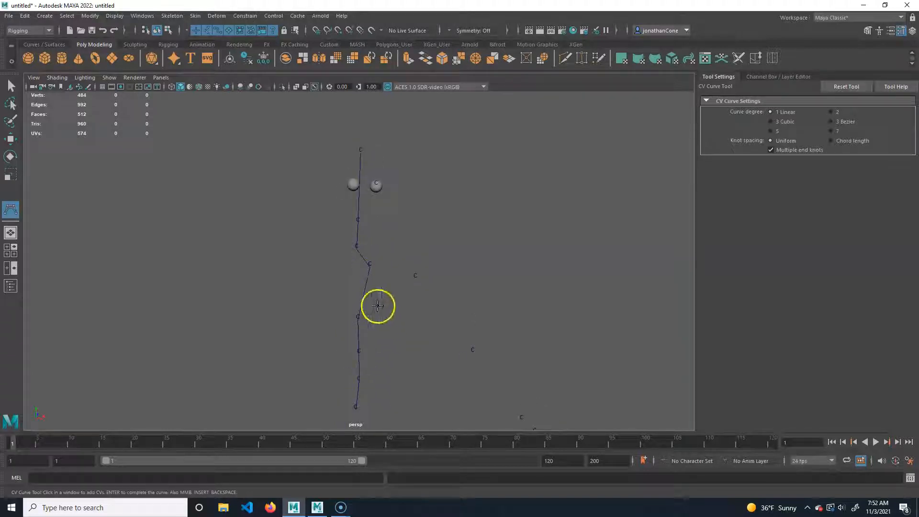
{"action": "middle_click_drag", "start_coordinate": [399, 397], "coordinate": [415, 352], "text": "alt"}
{"action": "key", "text": "ctrl+z"}
Draw a linear CV curve snapped to the pelvis, spine, neck and head clusters up to the head's top, skipping the clavicle
{"action": "left_click", "coordinate": [359, 357]}
{"action": "left_click", "coordinate": [359, 357]}
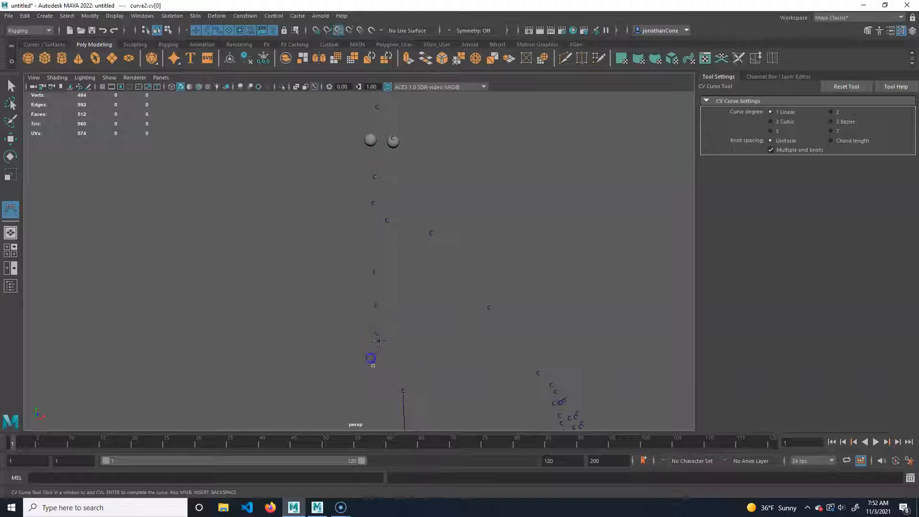
{"action": "left_click", "coordinate": [376, 306]}
{"action": "left_click", "coordinate": [375, 276]}
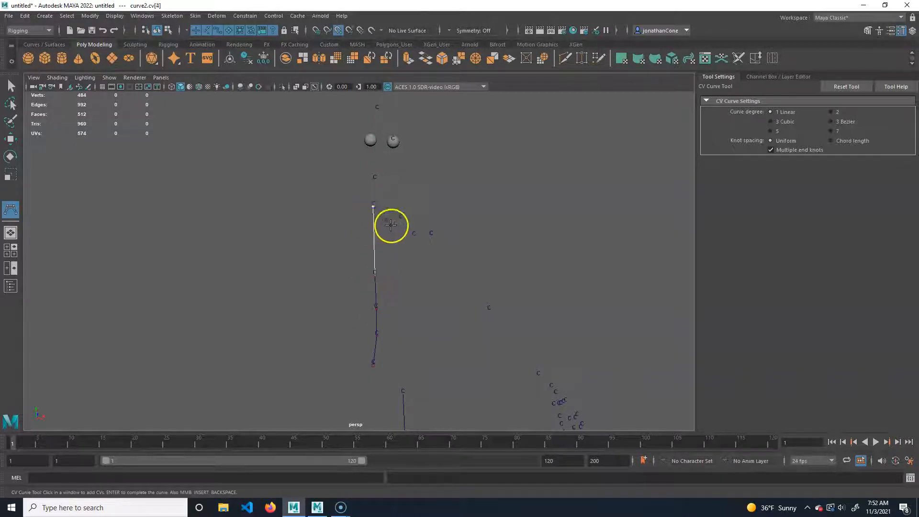
{"action": "left_click", "coordinate": [375, 177]}
{"action": "left_click", "coordinate": [377, 110]}
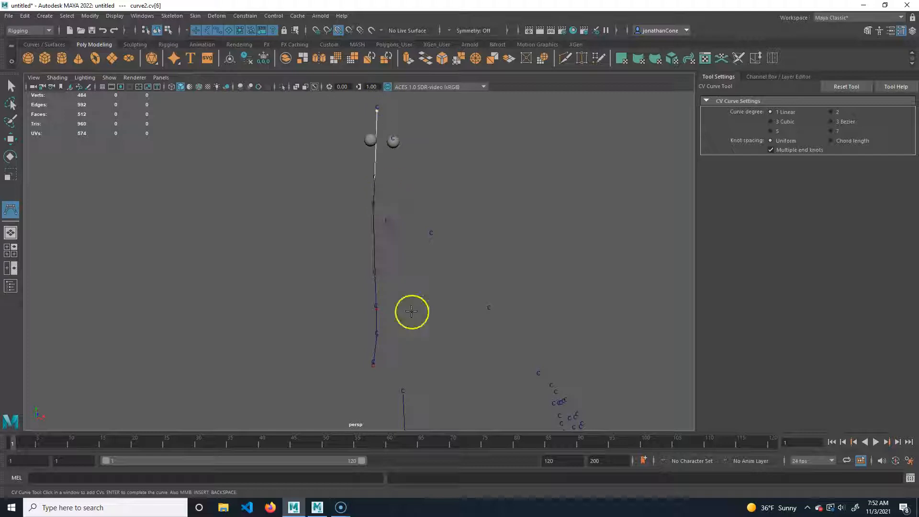
{"action": "key", "text": "e"}
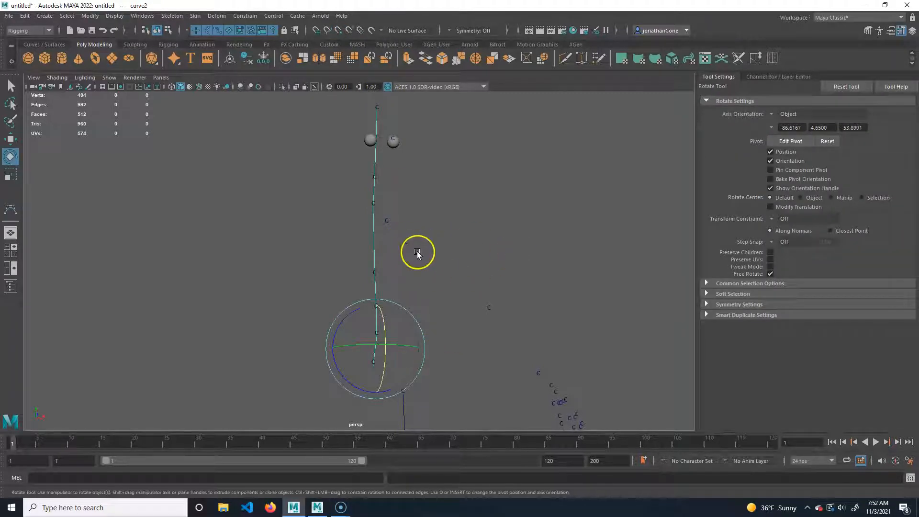
Draw a linear CV curve from the chest cluster through the clavicle, shoulder and elbow to the wrist cluster
{"action": "key", "text": "y"}
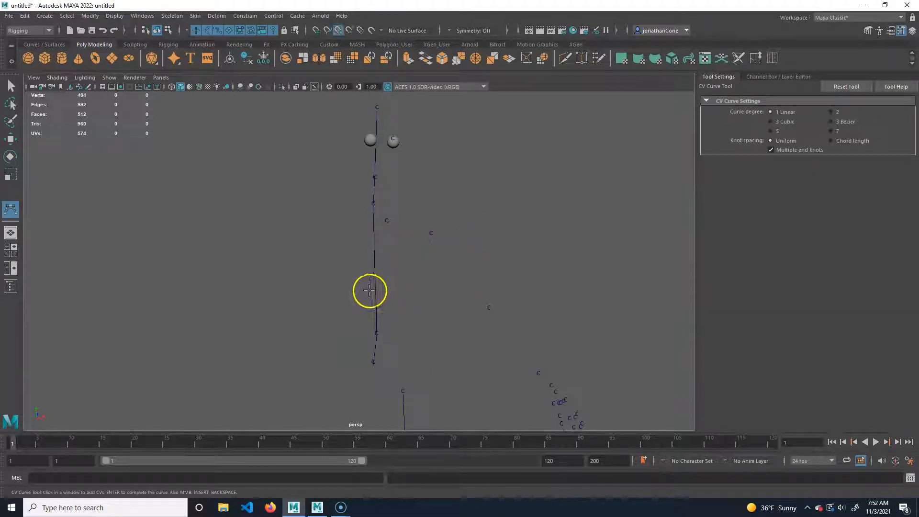
{"action": "left_click", "coordinate": [375, 274]}
{"action": "left_click", "coordinate": [386, 221]}
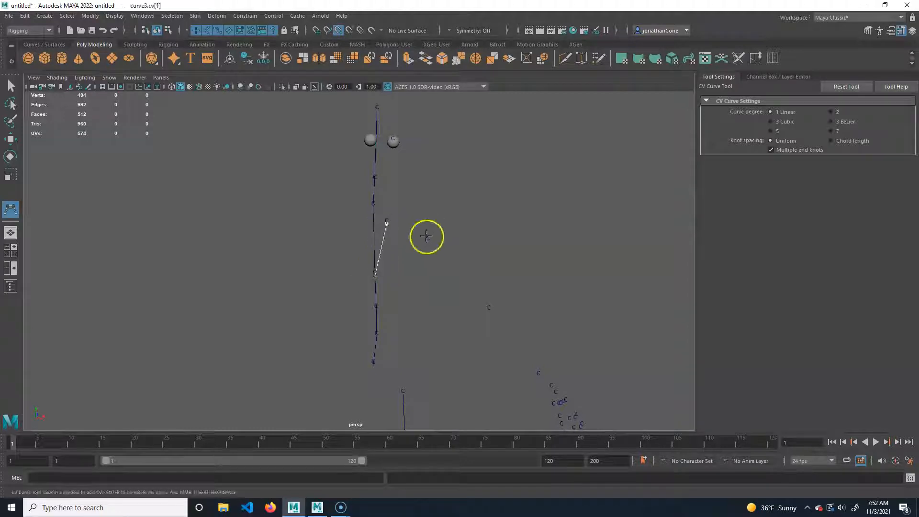
{"action": "left_click", "coordinate": [485, 306]}
{"action": "left_click", "coordinate": [538, 375]}
{"action": "middle_click_drag", "start_coordinate": [536, 404], "coordinate": [580, 300], "text": "alt"}
{"action": "left_click_drag", "start_coordinate": [580, 299], "coordinate": [372, 225], "text": "alt"}
{"action": "key", "text": "e"}
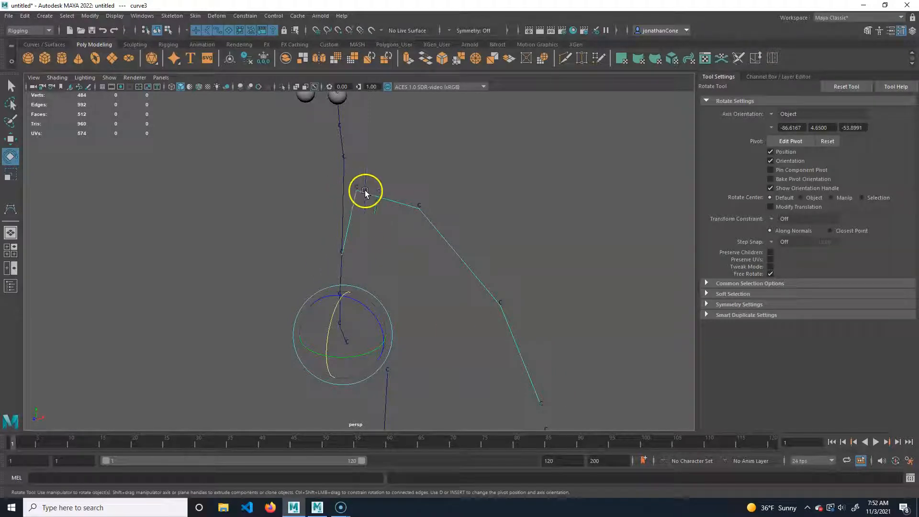
Draw a linear CV curve from the wrist cluster through the thumb clusters to the thumb tip, with point snapping
{"action": "left_click_drag", "start_coordinate": [541, 349], "coordinate": [393, 283], "text": "alt"}
{"action": "middle_click_drag", "start_coordinate": [393, 284], "coordinate": [407, 288], "text": "alt"}
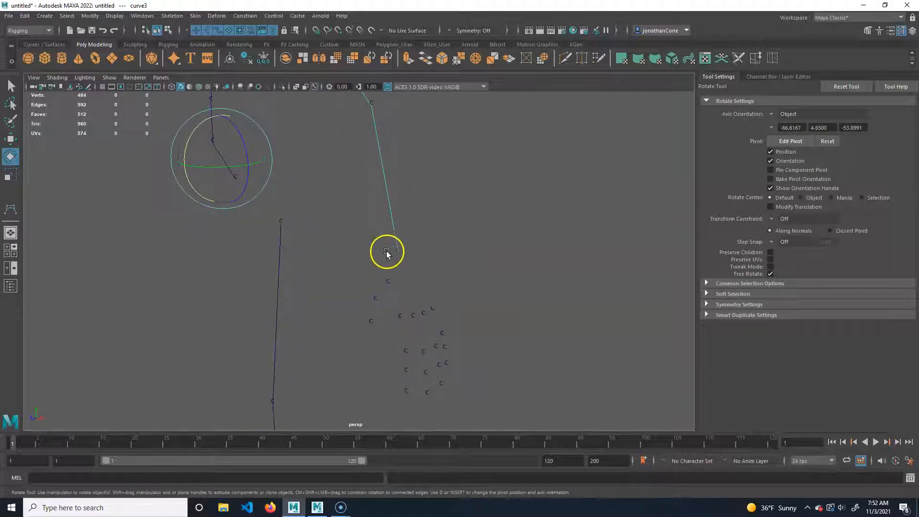
{"action": "key", "text": "g"}
{"action": "key", "text": "v"}
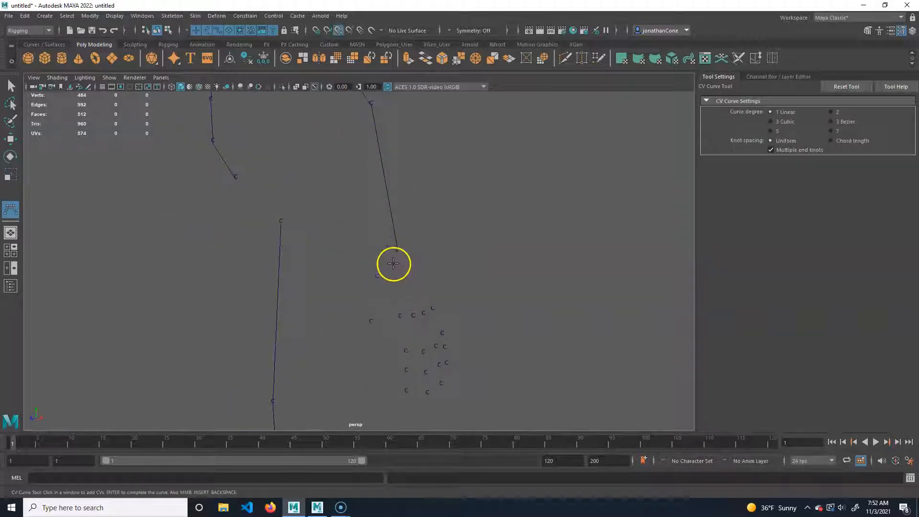
{"action": "left_click", "coordinate": [399, 251]}
{"action": "left_click", "coordinate": [371, 323]}
{"action": "key", "text": "Return"}
Draw a linear CV curve from the wrist cluster through the index finger clusters to the fingertip
{"action": "key", "text": "v"}
{"action": "left_click", "coordinate": [400, 247]}
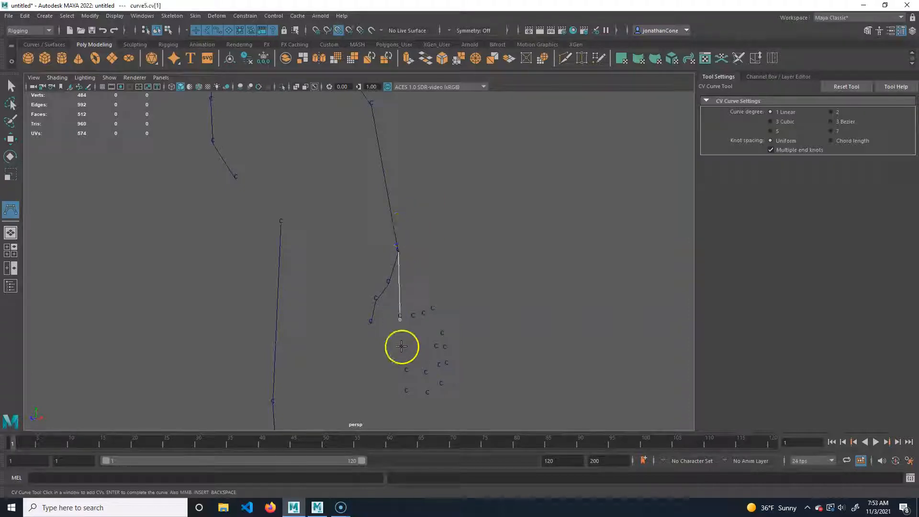
{"action": "left_click", "coordinate": [407, 399]}
{"action": "key", "text": "Return"}
{"action": "key", "text": "e"}
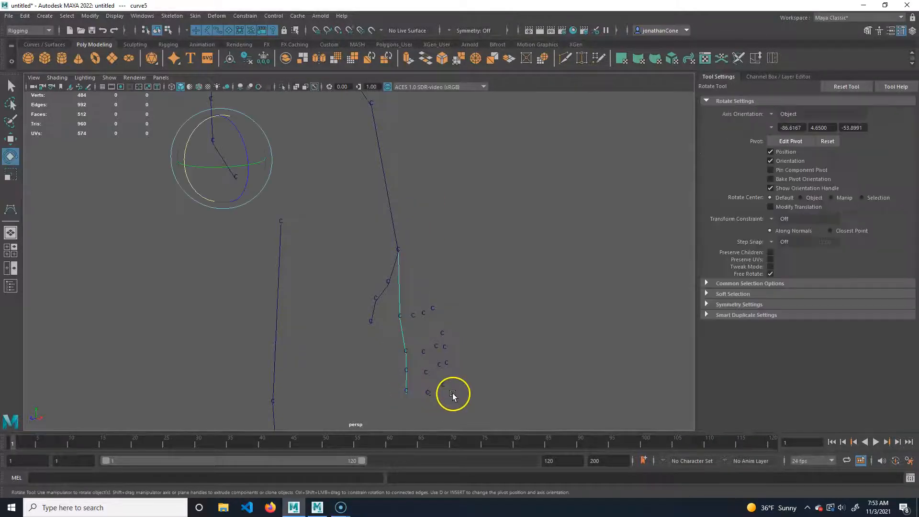
Draw a linear CV curve from the wrist cluster through the middle finger clusters to the fingertip
{"action": "key", "text": "y"}
{"action": "key", "text": "v"}
{"action": "left_click", "coordinate": [402, 249]}
{"action": "left_click", "coordinate": [414, 315]}
{"action": "left_click", "coordinate": [421, 350]}
{"action": "left_click", "coordinate": [426, 371]}
{"action": "key", "text": "Return"}
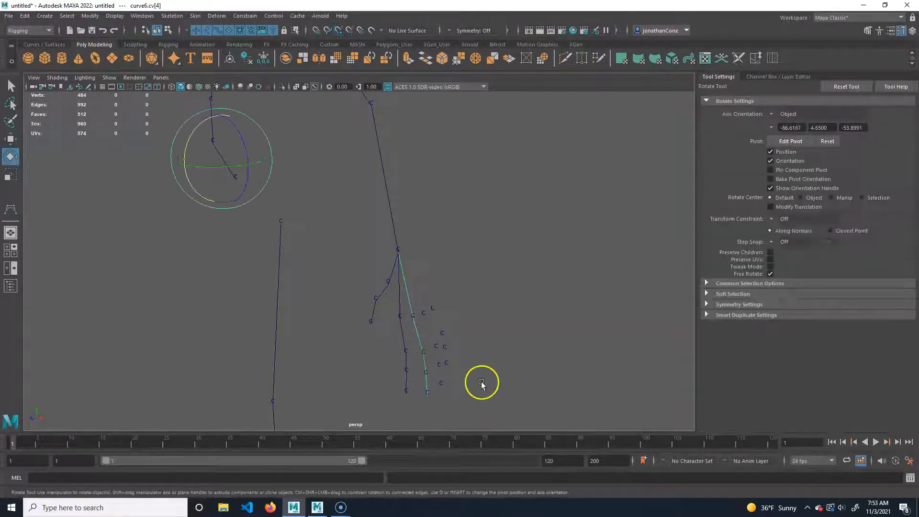
Draw a linear CV curve from the wrist cluster through the ring finger clusters to the fingertip
{"action": "key", "text": "y"}
{"action": "key", "text": "v"}
{"action": "left_click", "coordinate": [398, 249]}
{"action": "left_click", "coordinate": [424, 314]}
{"action": "left_click", "coordinate": [434, 349]}
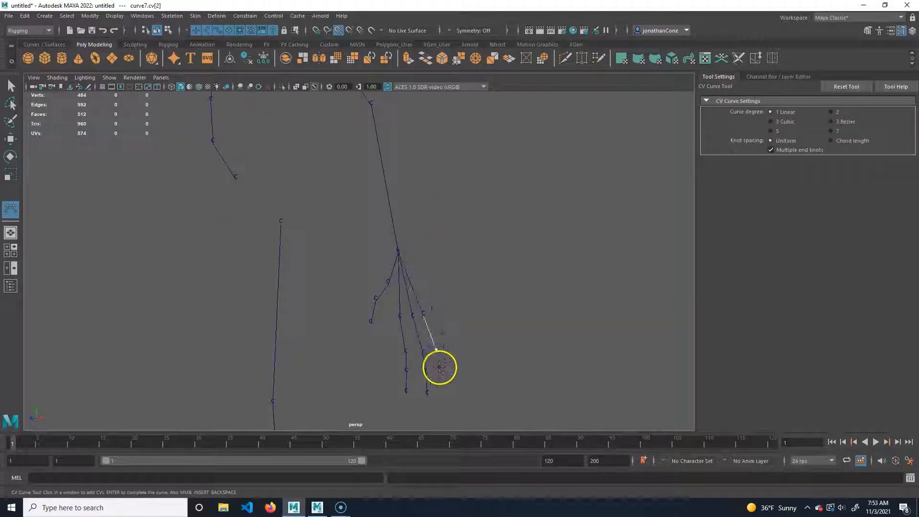
{"action": "key", "text": "Return"}
Draw a linear CV curve from the wrist cluster through the pinky clusters to the fingertip
{"action": "key", "text": "y"}
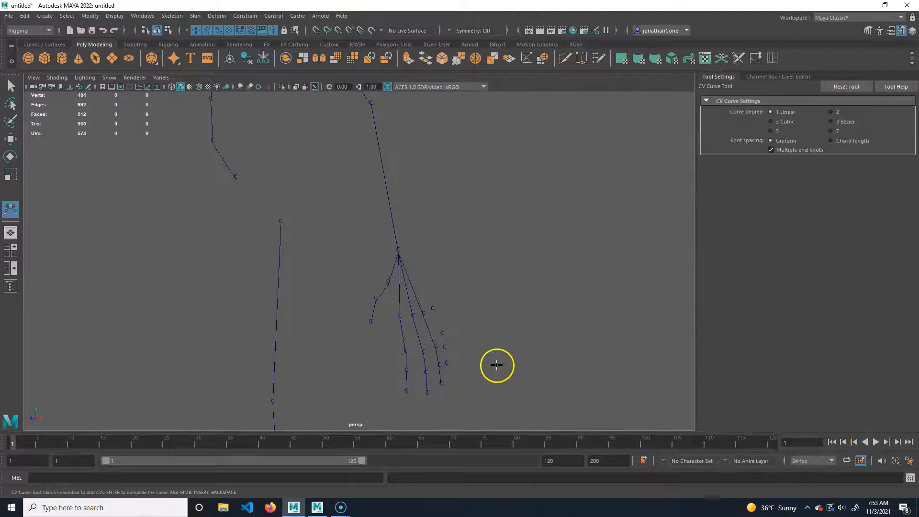
{"action": "left_click", "coordinate": [406, 262]}
{"action": "left_click", "coordinate": [433, 308]}
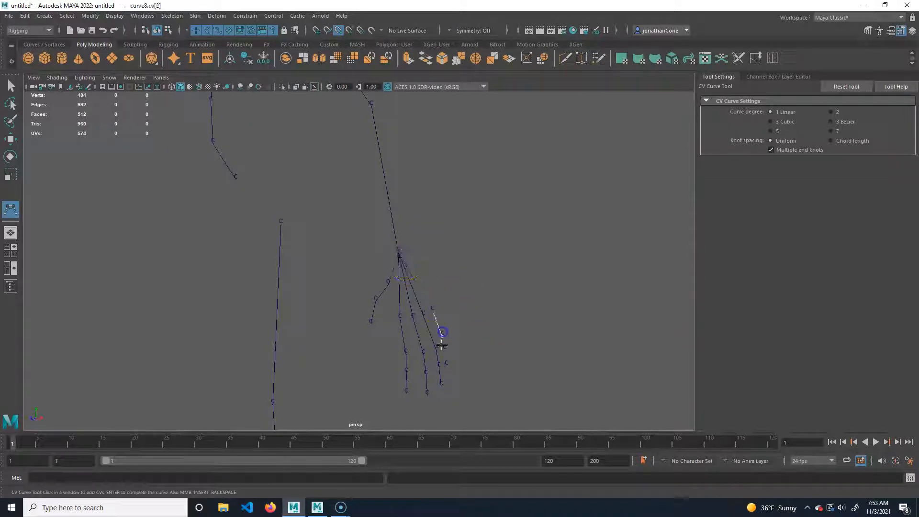
{"action": "key", "text": "Return"}
{"action": "key", "text": "e"}
Try to draw a linear CV curve from the head cluster at the skull base to the eye cluster
{"action": "left_click_drag", "start_coordinate": [381, 331], "coordinate": [289, 295], "text": "alt"}
{"action": "right_click_drag", "start_coordinate": [289, 295], "coordinate": [397, 287], "text": "alt"}
{"action": "middle_click_drag", "start_coordinate": [397, 287], "coordinate": [379, 419], "text": "alt"}
{"action": "left_click_drag", "start_coordinate": [380, 419], "coordinate": [369, 335], "text": "alt"}
{"action": "middle_click_drag", "start_coordinate": [469, 206], "coordinate": [408, 302], "text": "alt"}
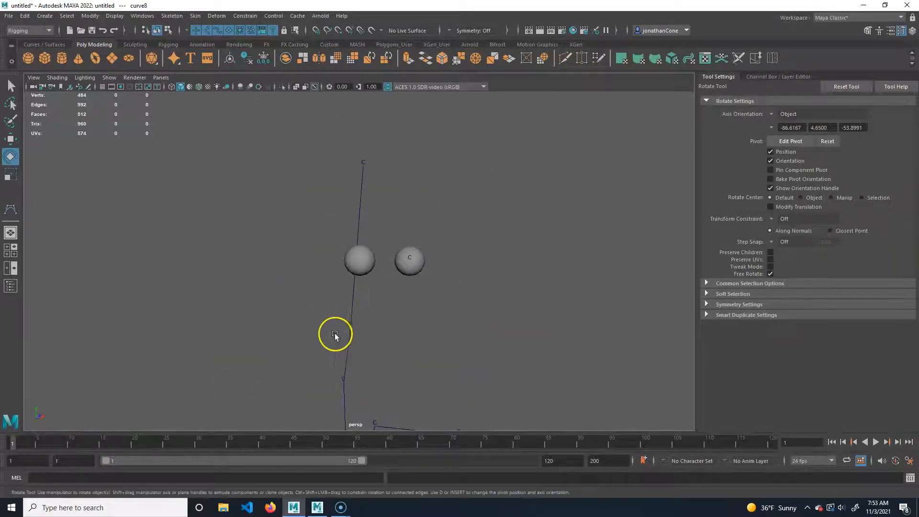
{"action": "key", "text": "y"}
{"action": "left_click", "coordinate": [351, 323]}
{"action": "left_click", "coordinate": [409, 259]}
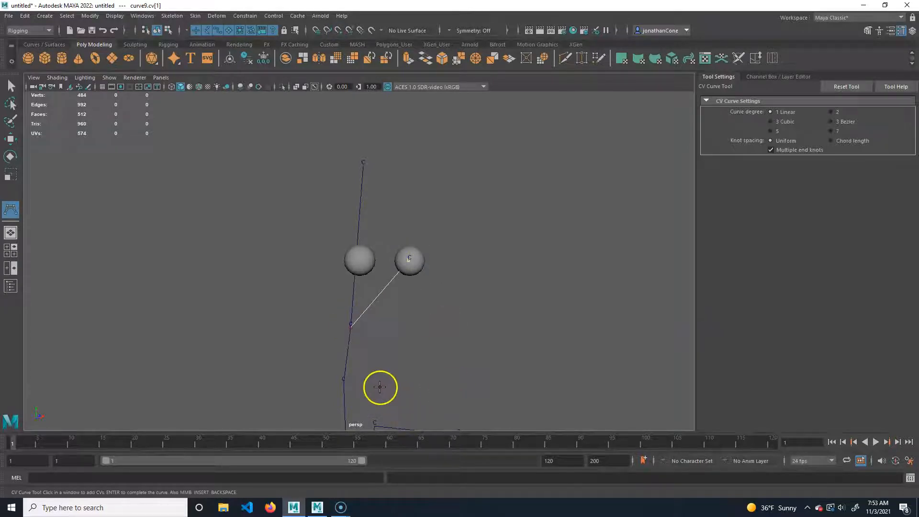
{"action": "key", "text": "Return"}
{"action": "key", "text": "e"}
{"action": "left_click_drag", "start_coordinate": [408, 310], "coordinate": [326, 180], "text": "alt"}
{"action": "key", "text": "ctrl+z"}
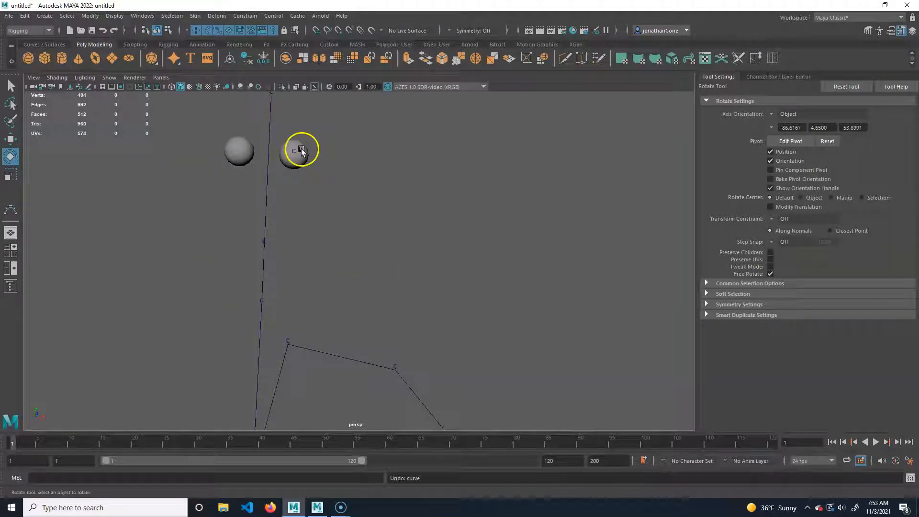
Add both eye spheres to the charGeo display layer and clear the selection
{"action": "left_click", "coordinate": [911, 32]}
{"action": "left_click", "coordinate": [280, 149]}
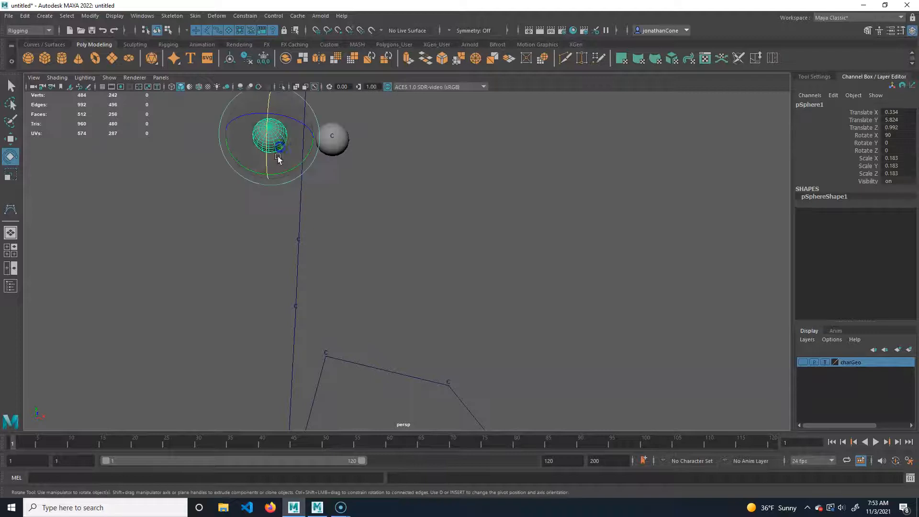
{"action": "left_click", "coordinate": [341, 148]}
{"action": "right_click", "coordinate": [859, 365]}
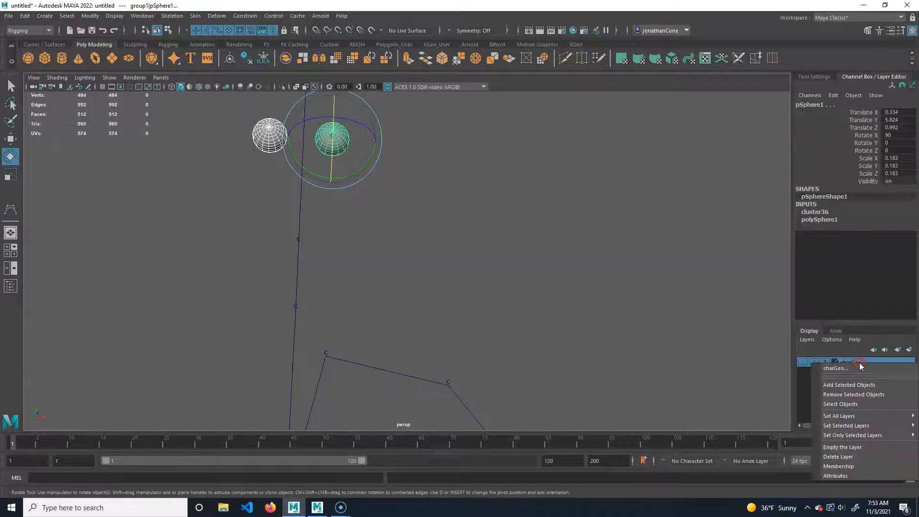
{"action": "left_click", "coordinate": [848, 388]}
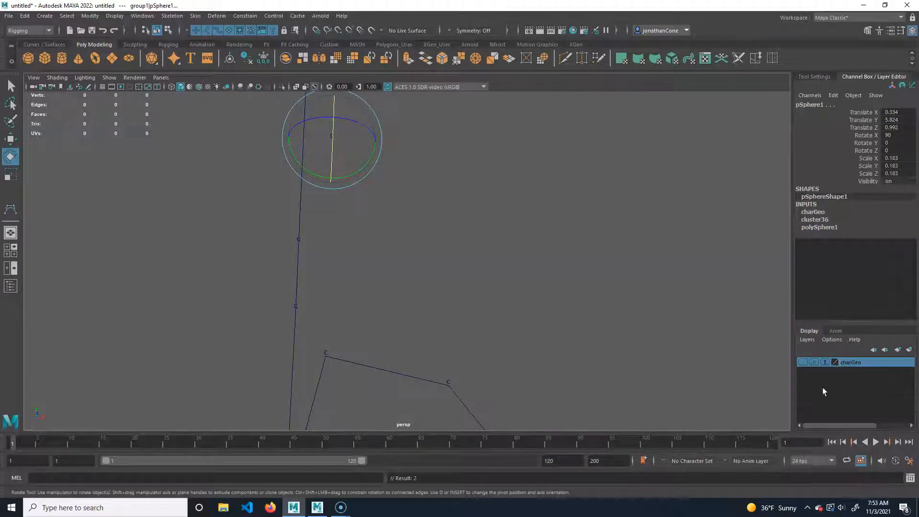
{"action": "left_click", "coordinate": [343, 231]}
Draw a linear CV curve from the head cluster at the skull base to the eye cluster
{"action": "key", "text": "y"}
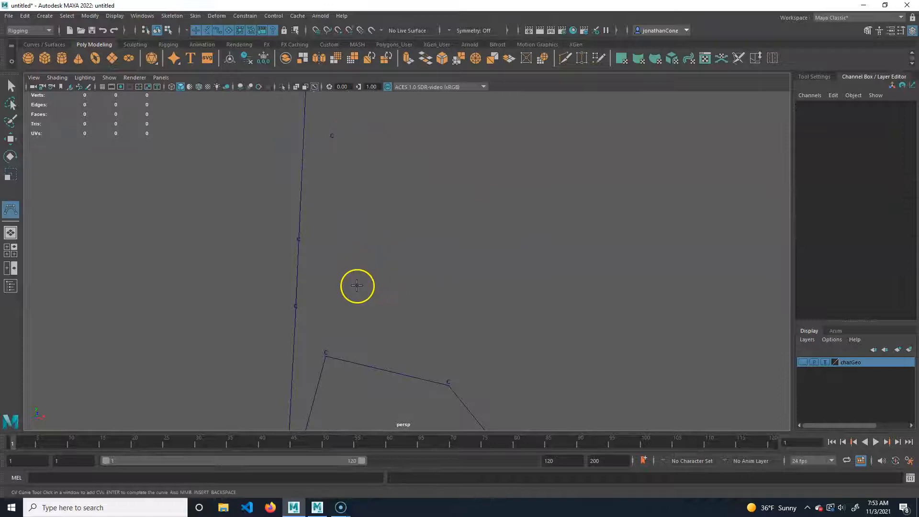
{"action": "left_click", "coordinate": [298, 239]}
{"action": "left_click", "coordinate": [332, 136]}
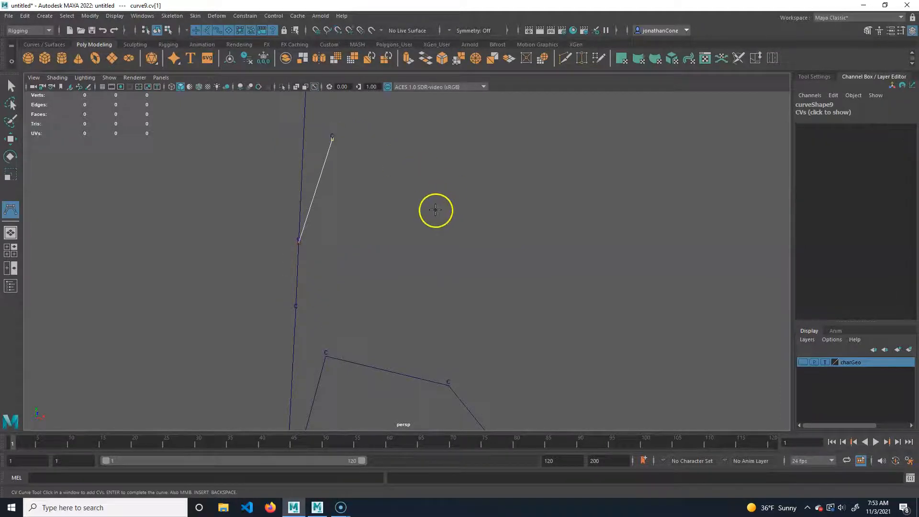
{"action": "key", "text": "e"}
{"action": "right_click_drag", "start_coordinate": [342, 297], "coordinate": [394, 343], "text": "alt"}
{"action": "left_click_drag", "start_coordinate": [395, 343], "coordinate": [349, 316], "text": "alt"}
{"action": "middle_click_drag", "start_coordinate": [349, 316], "coordinate": [425, 307], "text": "alt"}
{"action": "left_click_drag", "start_coordinate": [425, 307], "coordinate": [402, 348], "text": "alt"}
{"action": "right_click_drag", "start_coordinate": [402, 348], "coordinate": [394, 349], "text": "alt"}
{"action": "middle_click_drag", "start_coordinate": [394, 348], "coordinate": [380, 285], "text": "alt"}
{"action": "right_click_drag", "start_coordinate": [380, 286], "coordinate": [396, 258], "text": "alt"}
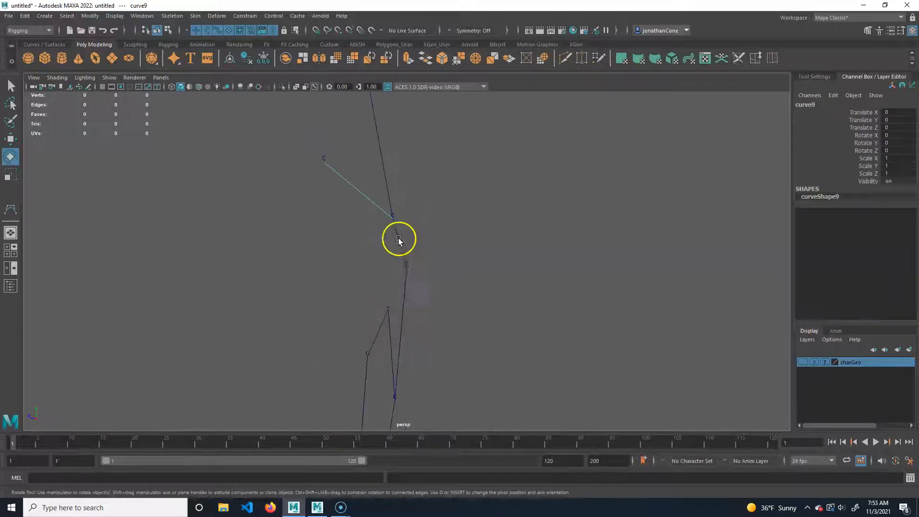
Show the charGeo layer, make its contents selectable and select the body mesh
{"action": "right_click_drag", "start_coordinate": [479, 281], "coordinate": [386, 270], "text": "alt"}
{"action": "middle_click_drag", "start_coordinate": [385, 272], "coordinate": [428, 271], "text": "alt"}
{"action": "left_click", "coordinate": [804, 364]}
{"action": "left_click", "coordinate": [825, 363]}
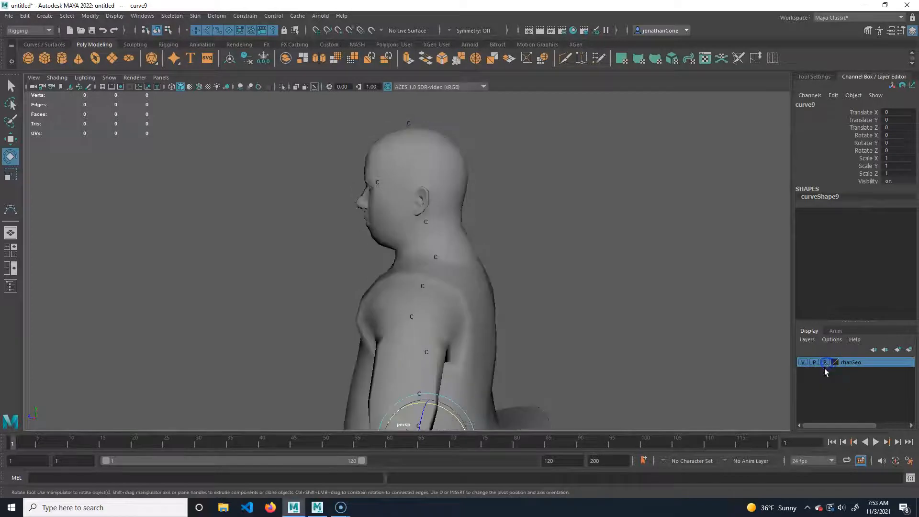
{"action": "scroll", "coordinate": [390, 273], "scroll_direction": "up", "scroll_amount": 4}
{"action": "left_click", "coordinate": [407, 244]}
{"action": "scroll", "coordinate": [460, 288], "scroll_direction": "up", "scroll_amount": 5}
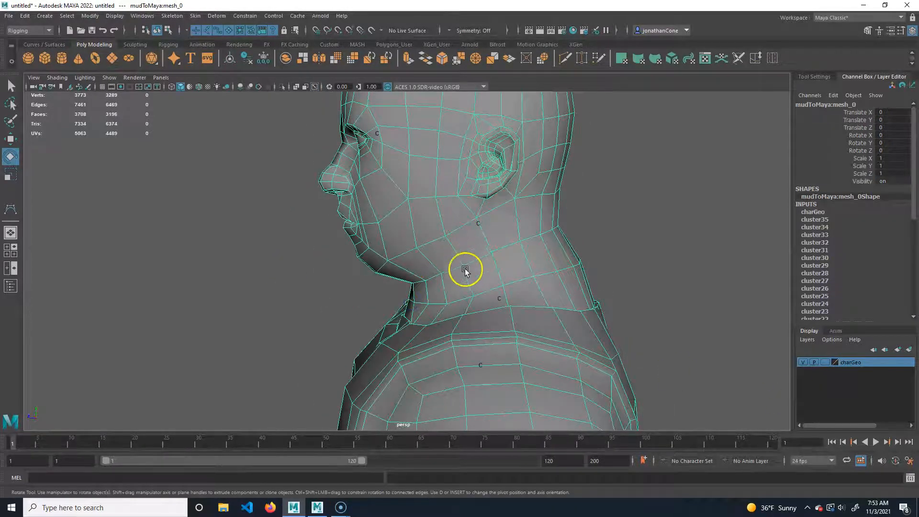
Create a cluster from the two matching jaw-hinge vertices just below the ears on both sides of the head
{"action": "left_click_drag", "start_coordinate": [464, 267], "coordinate": [461, 196], "text": "alt"}
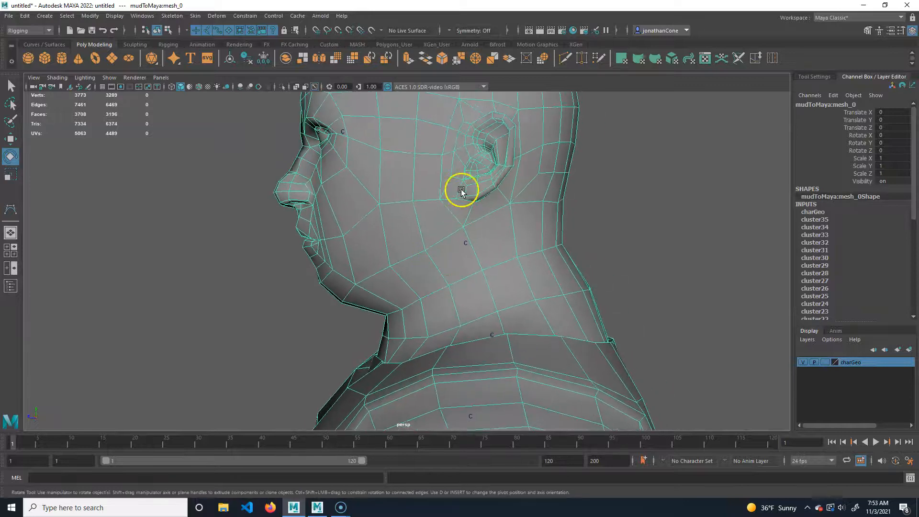
{"action": "left_click_drag", "start_coordinate": [476, 234], "coordinate": [441, 176], "text": "alt"}
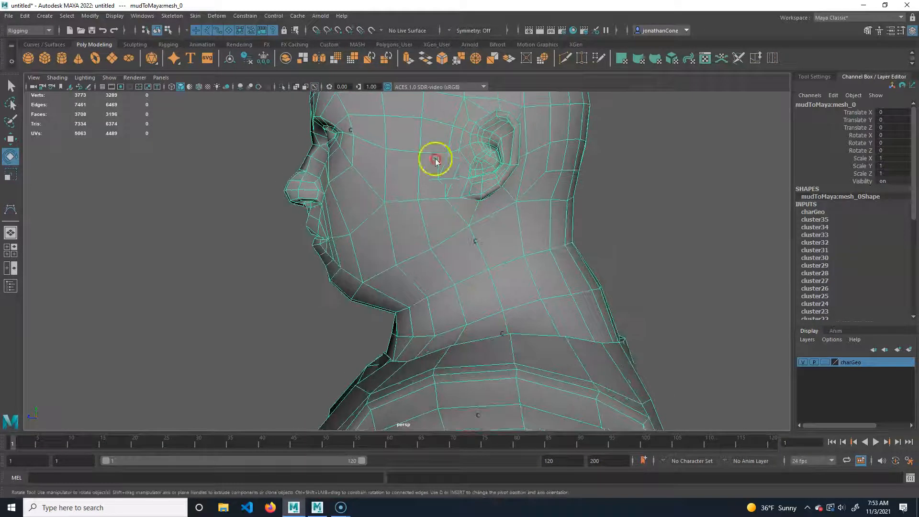
{"action": "left_click", "coordinate": [458, 216]}
{"action": "key", "text": "F9"}
{"action": "left_click", "coordinate": [469, 225]}
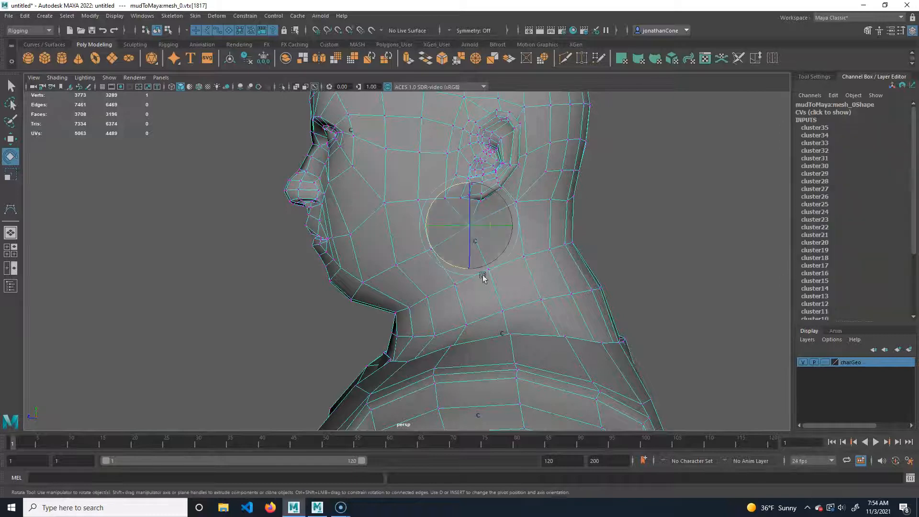
{"action": "left_click_drag", "start_coordinate": [442, 301], "coordinate": [292, 259], "text": "alt"}
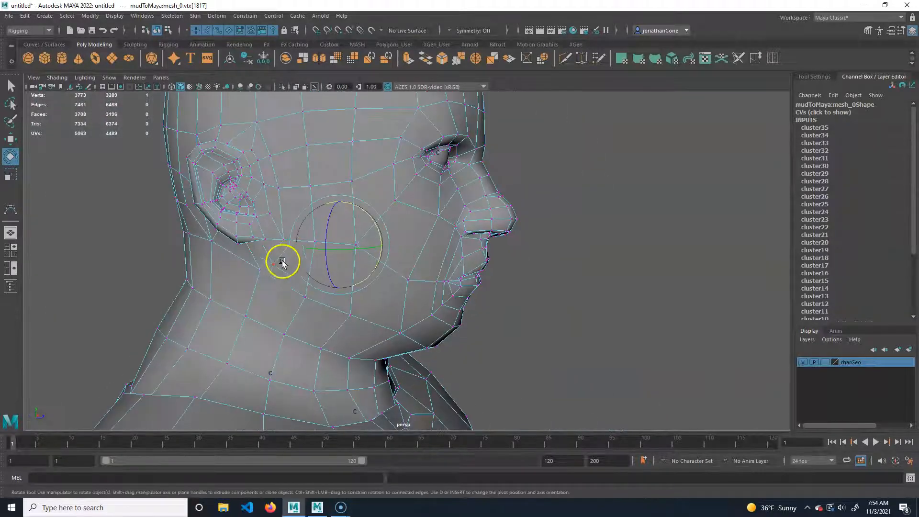
{"action": "left_click", "coordinate": [261, 270], "text": "shift"}
{"action": "left_click_drag", "start_coordinate": [302, 293], "coordinate": [330, 121], "text": "alt"}
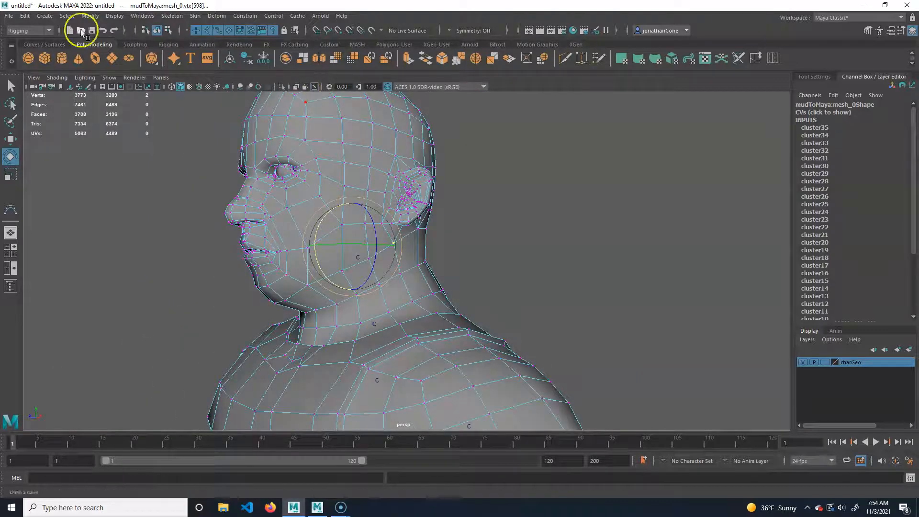
{"action": "left_click", "coordinate": [216, 16]}
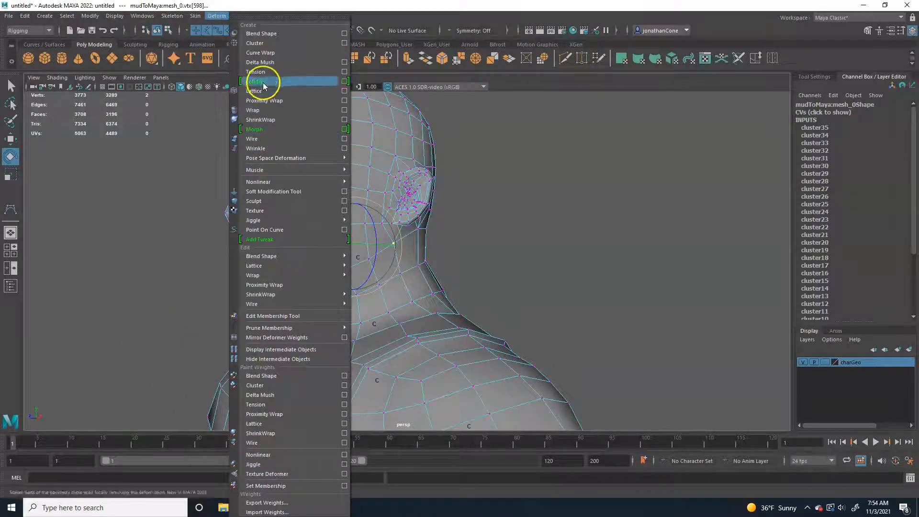
{"action": "left_click", "coordinate": [263, 45]}
Create a cluster on the single vertex at the front of the chin
{"action": "left_click_drag", "start_coordinate": [387, 288], "coordinate": [310, 276], "text": "alt"}
{"action": "left_click", "coordinate": [254, 274]}
{"action": "left_click", "coordinate": [310, 275]}
{"action": "right_click_drag", "start_coordinate": [168, 282], "coordinate": [474, 299], "text": "alt"}
{"action": "middle_click_drag", "start_coordinate": [474, 300], "coordinate": [532, 282], "text": "alt"}
{"action": "right_click_drag", "start_coordinate": [400, 290], "coordinate": [506, 185], "text": "alt"}
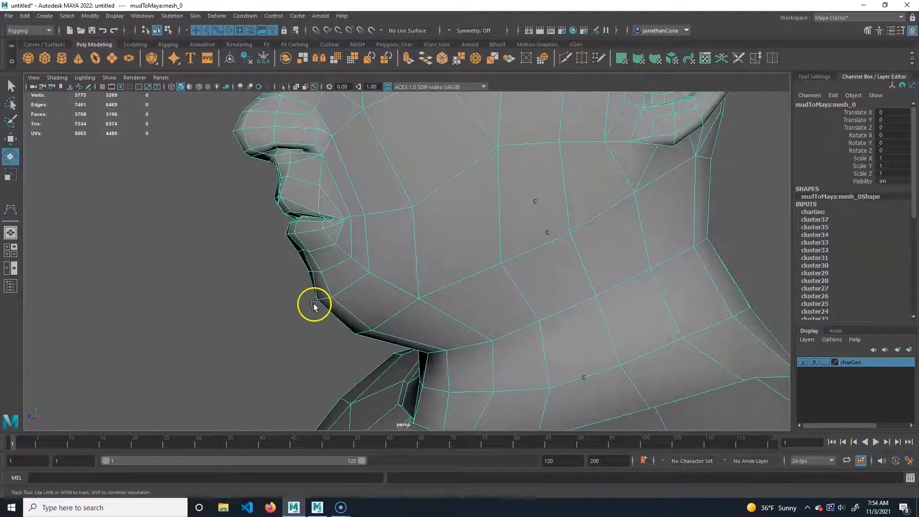
{"action": "middle_click_drag", "start_coordinate": [312, 302], "coordinate": [366, 349], "text": "alt"}
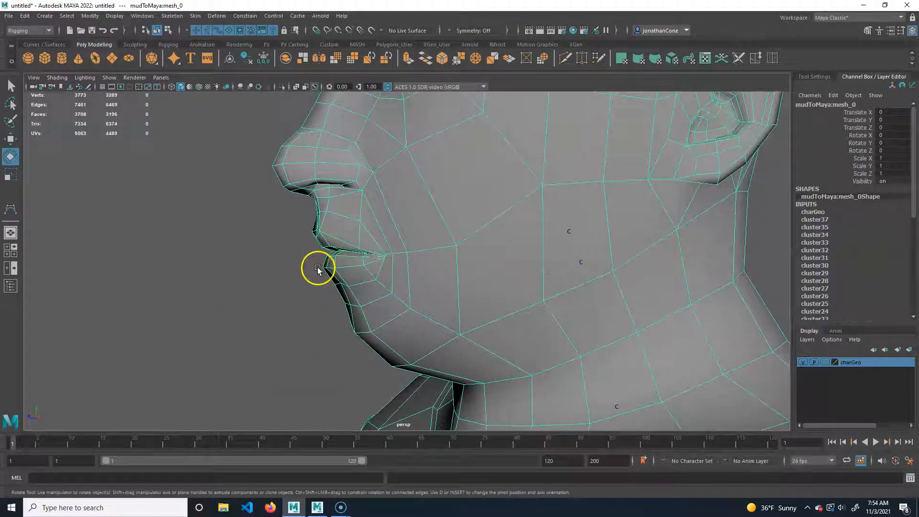
{"action": "right_click_drag", "start_coordinate": [359, 335], "coordinate": [324, 288]}
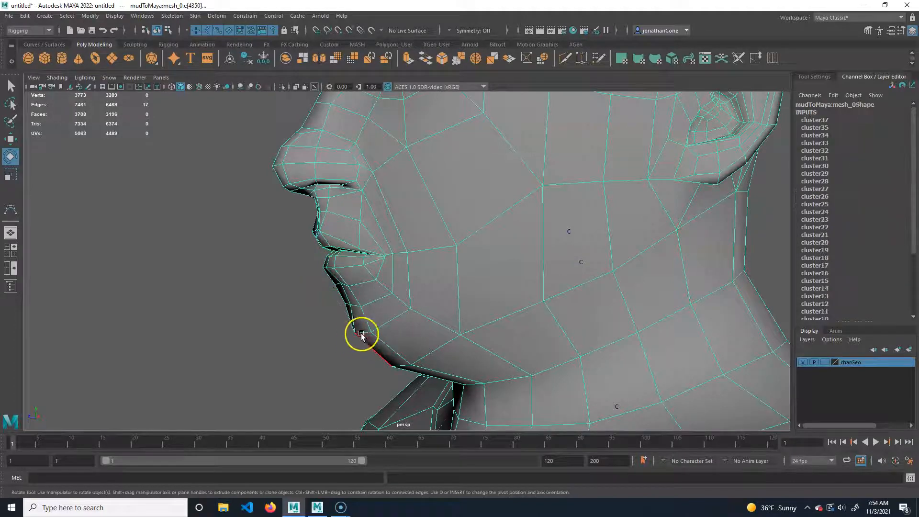
{"action": "right_click_drag", "start_coordinate": [362, 334], "coordinate": [352, 340]}
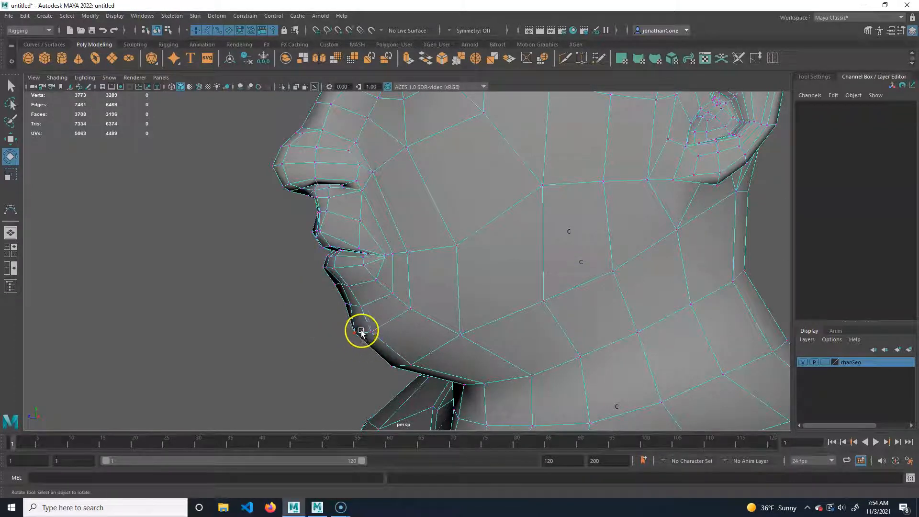
{"action": "left_click", "coordinate": [356, 333]}
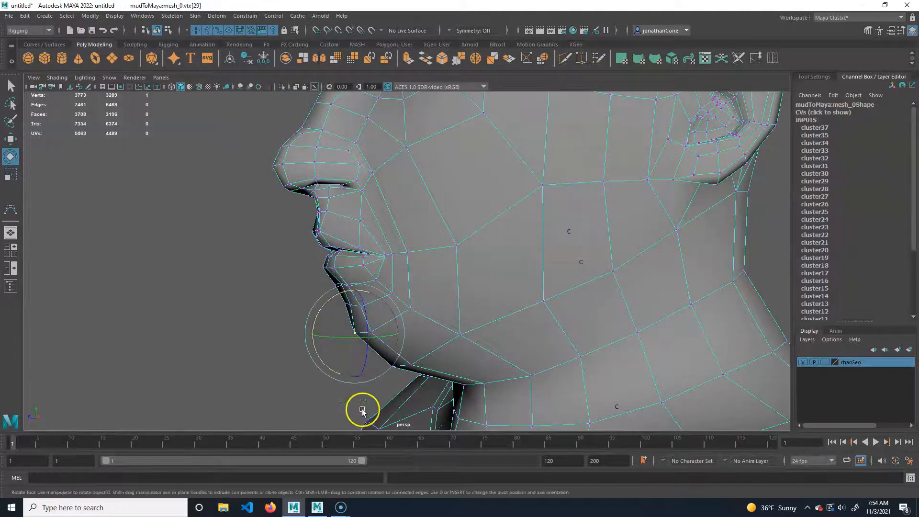
{"action": "key", "text": "g"}
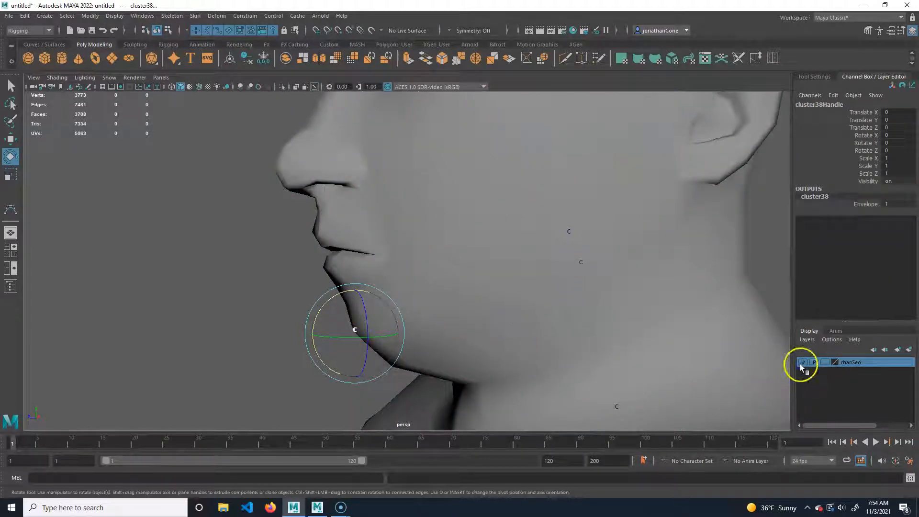
Hide the charGeo layer and draw a linear CV curve from the head cluster at the skull base to the chin cluster
{"action": "left_click", "coordinate": [801, 362]}
{"action": "left_click_drag", "start_coordinate": [525, 326], "coordinate": [478, 305], "text": "alt"}
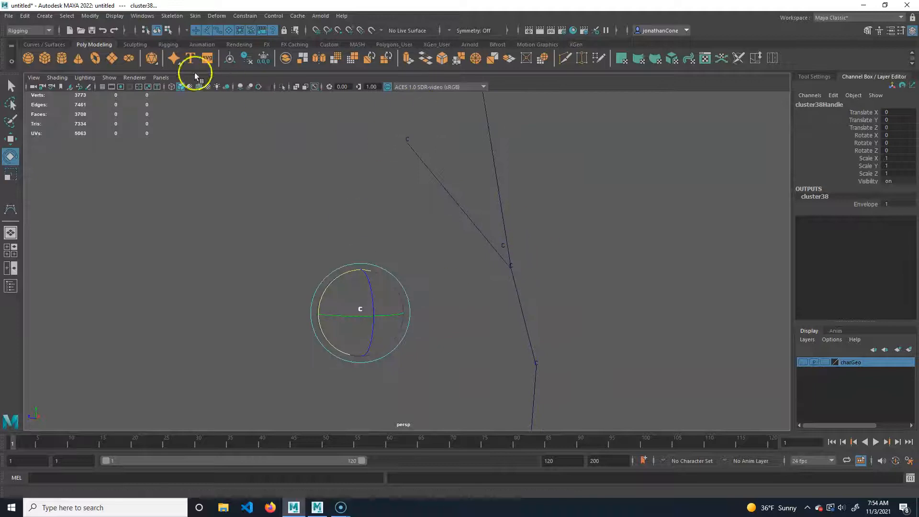
{"action": "left_click", "coordinate": [8, 216]}
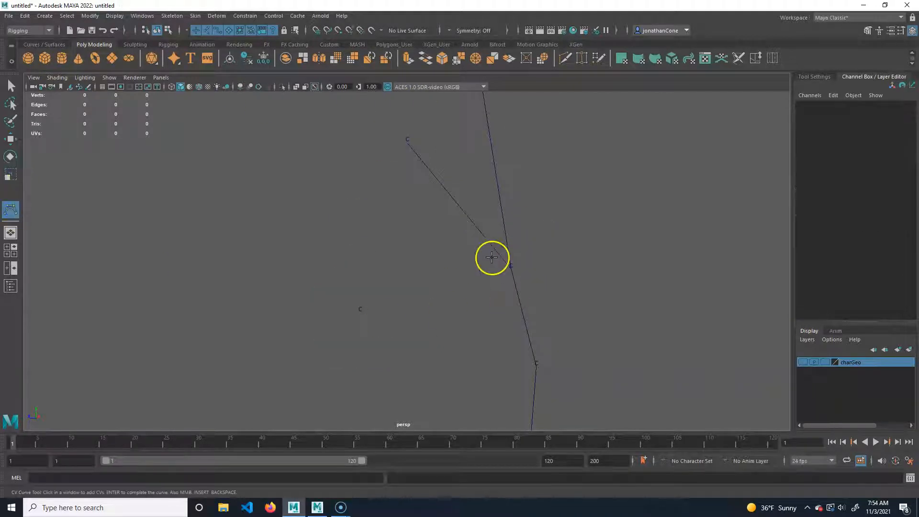
{"action": "right_click_drag", "start_coordinate": [496, 262], "coordinate": [447, 293], "text": "alt"}
{"action": "left_click_drag", "start_coordinate": [448, 293], "coordinate": [425, 317], "text": "alt"}
{"action": "left_click", "coordinate": [472, 264]}
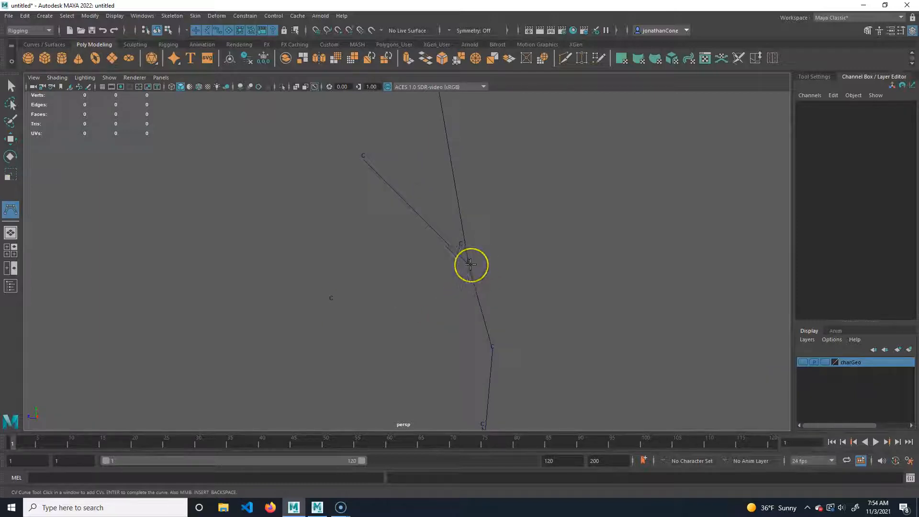
{"action": "left_click", "coordinate": [471, 263]}
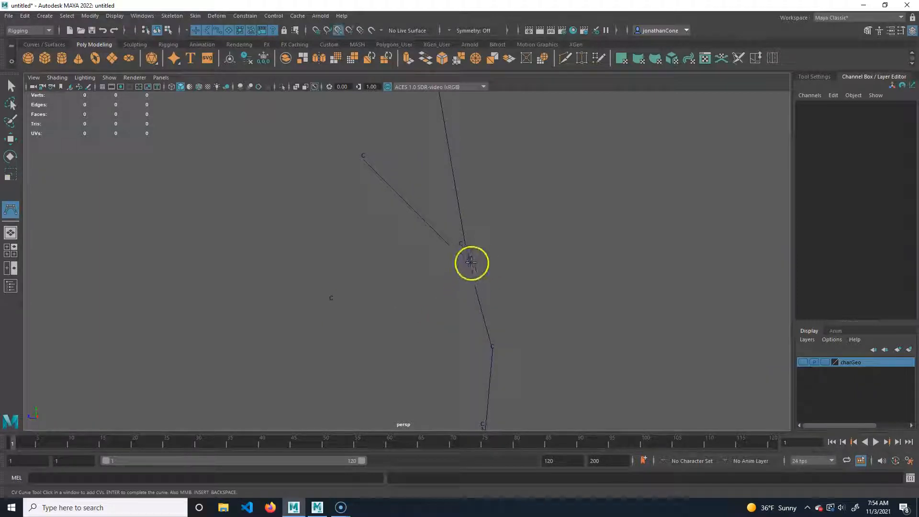
{"action": "left_click", "coordinate": [335, 303]}
{"action": "key", "text": "Return"}
{"action": "key", "text": "e"}
Clear the selection and examine the full set of guide curves from several angles
{"action": "right_click_drag", "start_coordinate": [500, 326], "coordinate": [365, 322], "text": "alt"}
{"action": "left_click_drag", "start_coordinate": [365, 323], "coordinate": [345, 322], "text": "alt"}
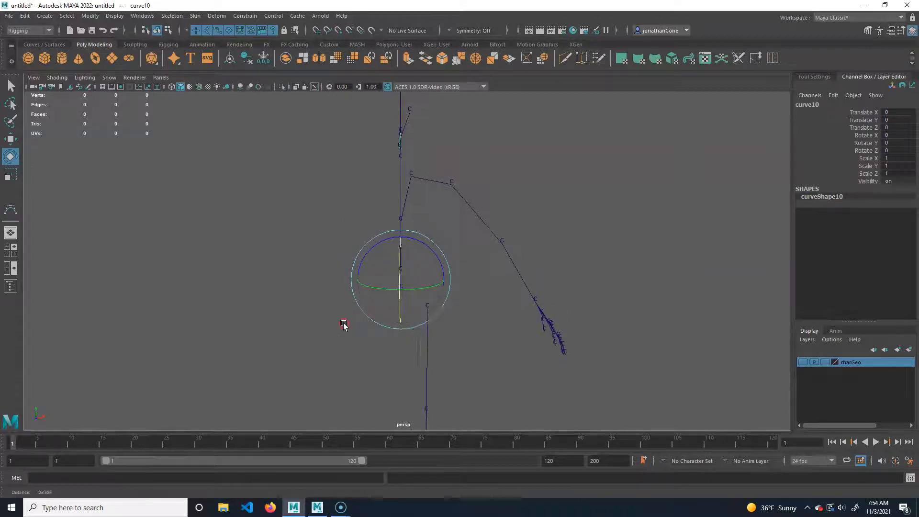
{"action": "right_click_drag", "start_coordinate": [345, 322], "coordinate": [456, 327], "text": "alt"}
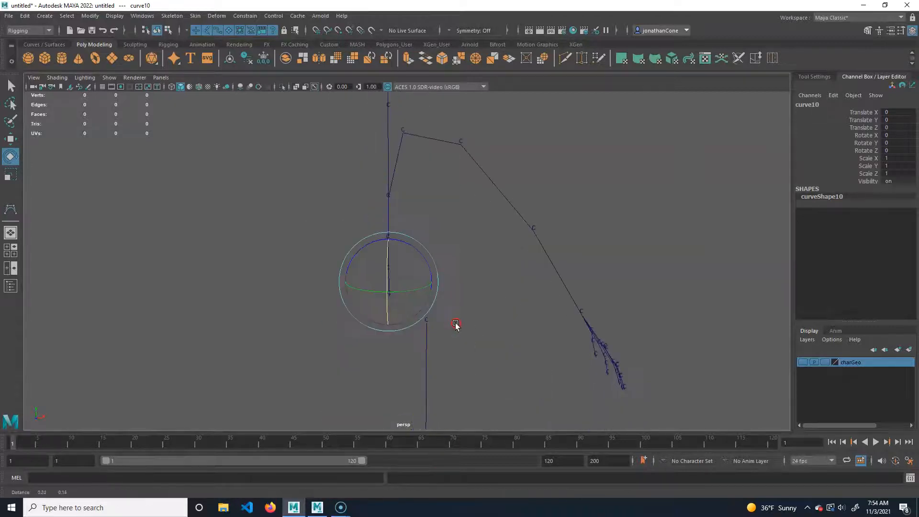
{"action": "left_click", "coordinate": [509, 318]}
{"action": "left_click_drag", "start_coordinate": [509, 318], "coordinate": [499, 386], "text": "alt"}
{"action": "left_click_drag", "start_coordinate": [451, 359], "coordinate": [454, 288], "text": "alt"}
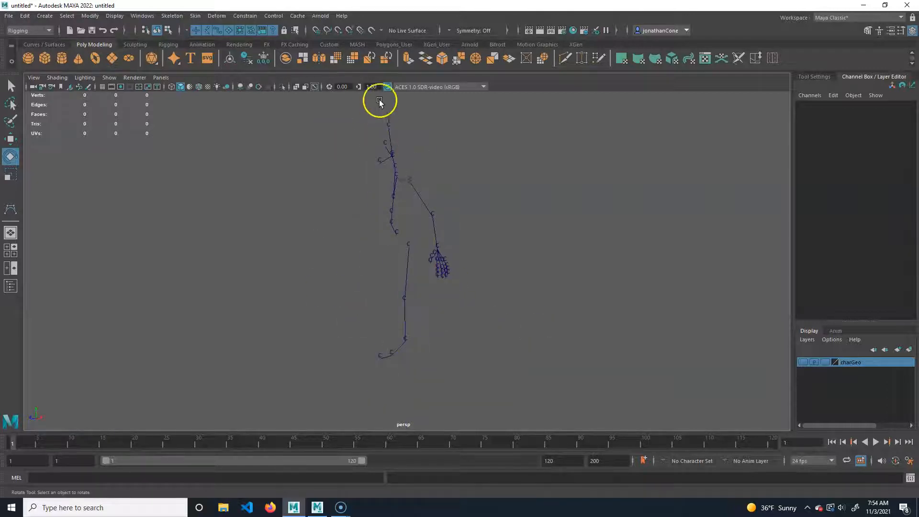
{"action": "left_click_drag", "start_coordinate": [401, 304], "coordinate": [430, 318], "text": "alt"}
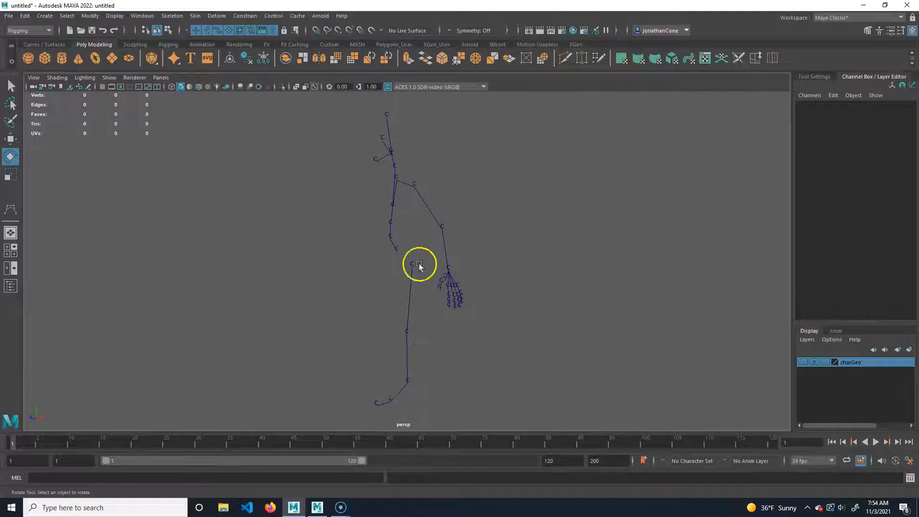
Show the charGeo layer and review the cluster inputs listed for the body mesh
{"action": "left_click", "coordinate": [803, 363]}
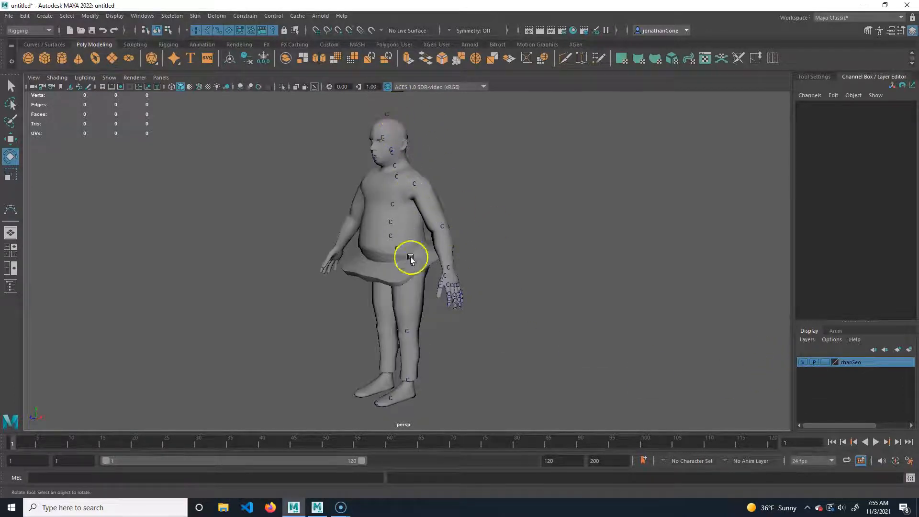
{"action": "left_click", "coordinate": [400, 302]}
{"action": "mouse_move", "coordinate": [914, 151]}
{"action": "left_mouse_down"}
{"action": "mouse_move", "coordinate": [914, 277]}
{"action": "mouse_move", "coordinate": [911, 139]}
{"action": "left_mouse_up"}
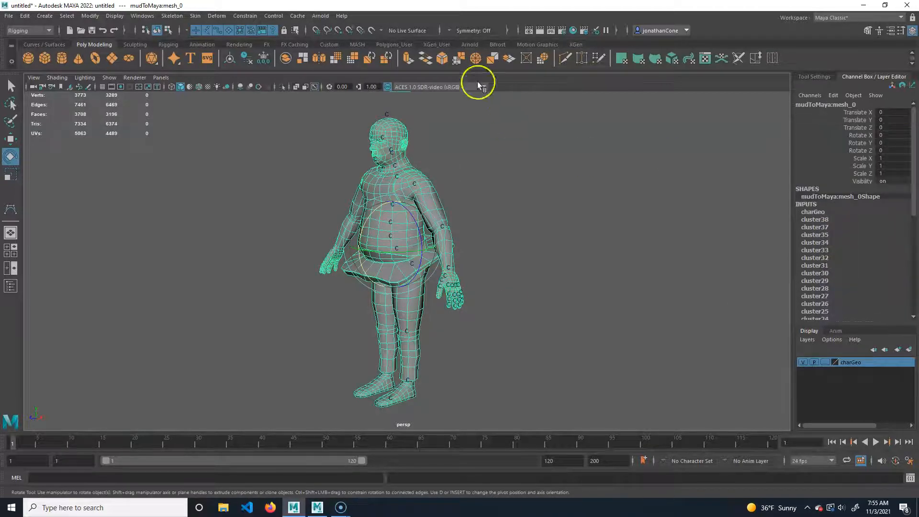
Move the top-of-head cluster freely as a test and undo the move
{"action": "left_click", "coordinate": [388, 112]}
{"action": "left_click_drag", "start_coordinate": [388, 111], "coordinate": [399, 125]}
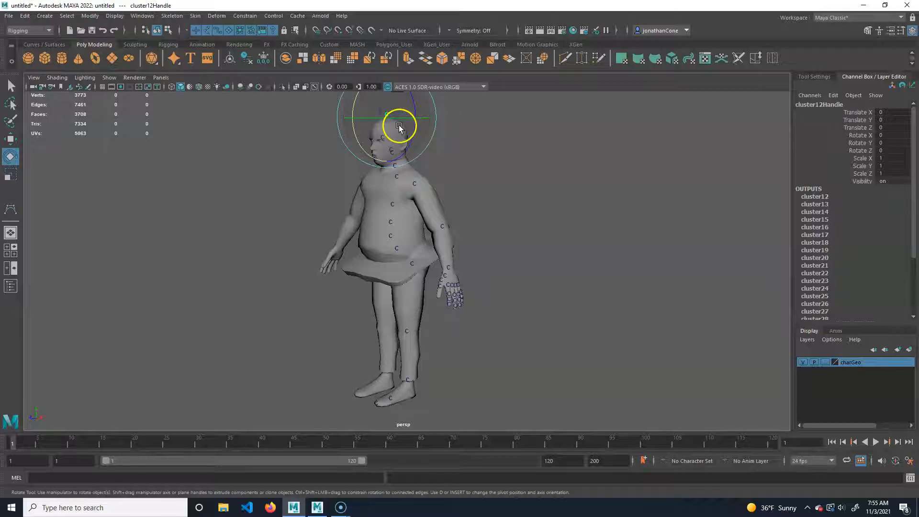
{"action": "key", "text": "w"}
{"action": "key", "text": "ctrl+z"}
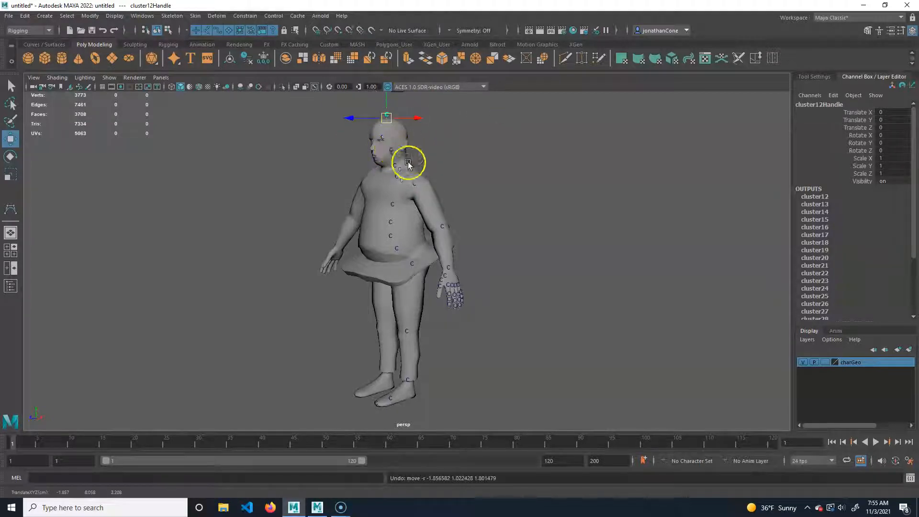
Select the body mesh and delete all construction history in the scene to remove the clusters
{"action": "right_click_drag", "start_coordinate": [288, 211], "coordinate": [375, 211], "text": "alt"}
{"action": "middle_click_drag", "start_coordinate": [377, 206], "coordinate": [380, 266], "text": "alt"}
{"action": "left_click", "coordinate": [472, 188]}
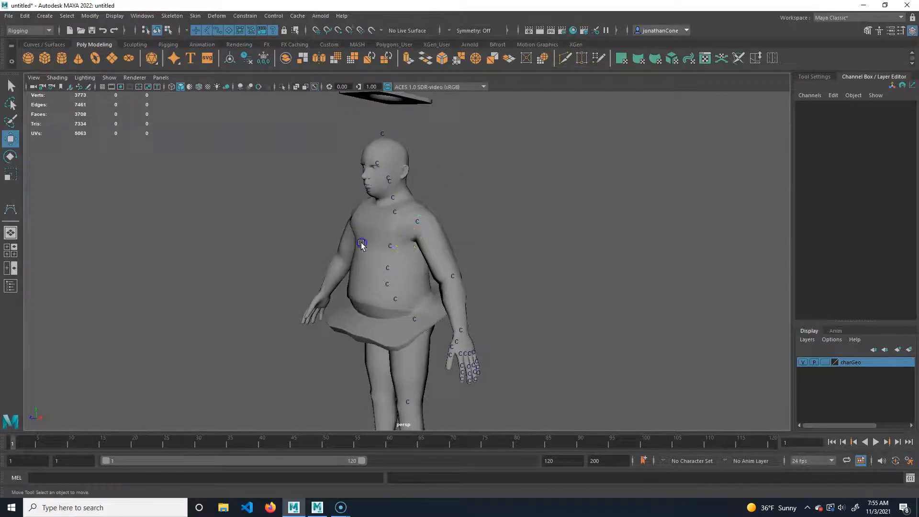
{"action": "left_click", "coordinate": [363, 244]}
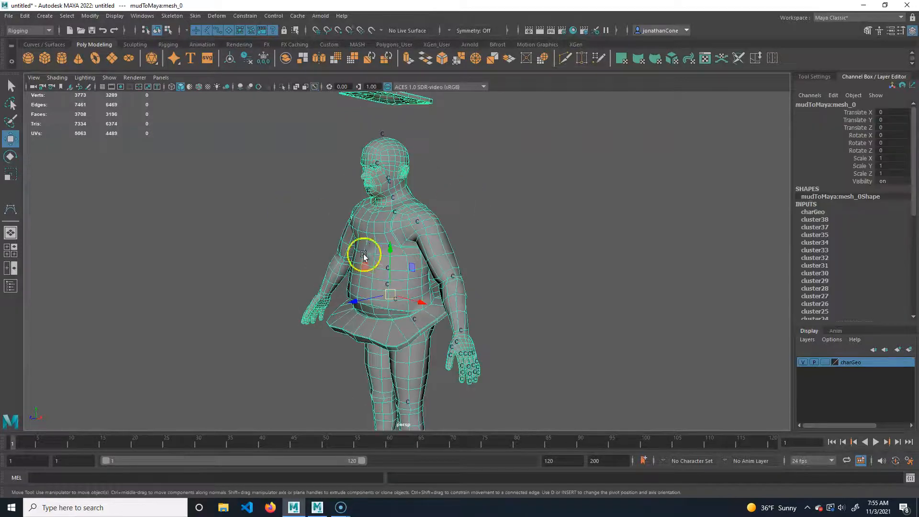
{"action": "left_click", "coordinate": [26, 16]}
{"action": "mouse_move", "coordinate": [67, 135]}
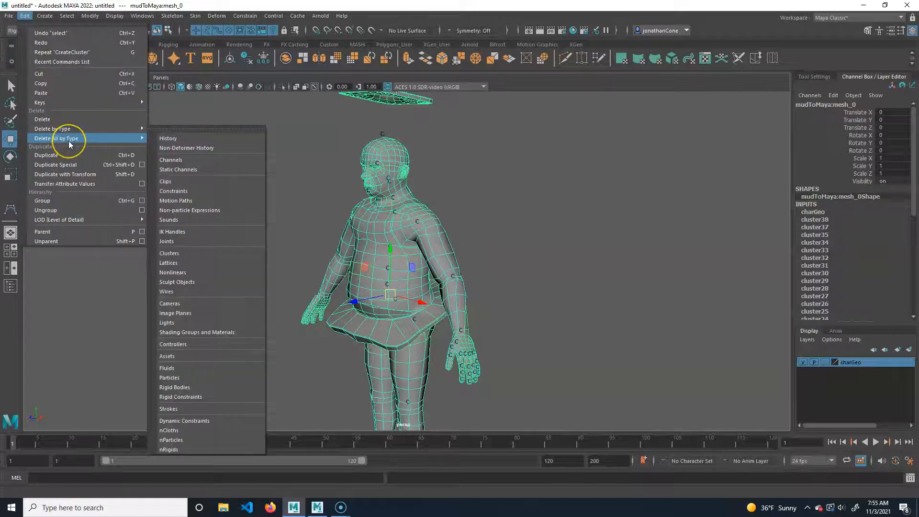
{"action": "left_click", "coordinate": [193, 138]}
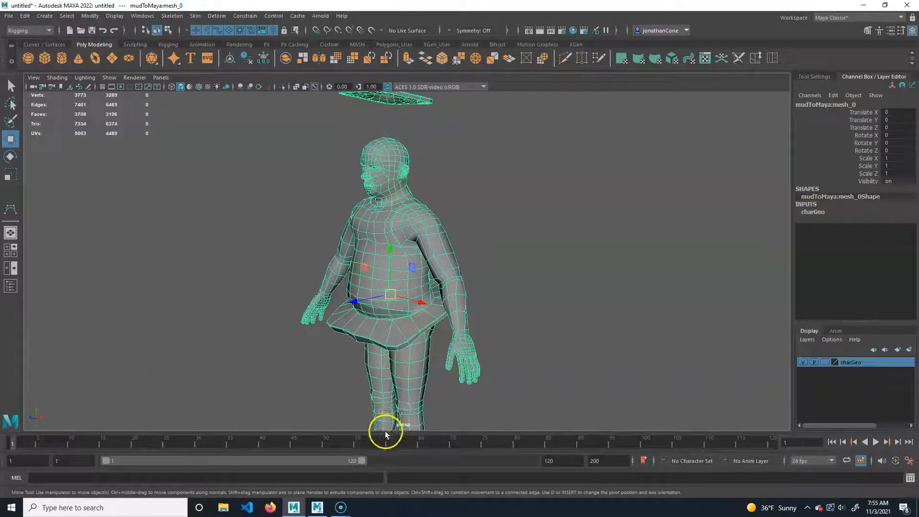
Reselect the body mesh to check its inputs and hide the charGeo layer
{"action": "left_click", "coordinate": [514, 295]}
{"action": "left_click", "coordinate": [472, 274]}
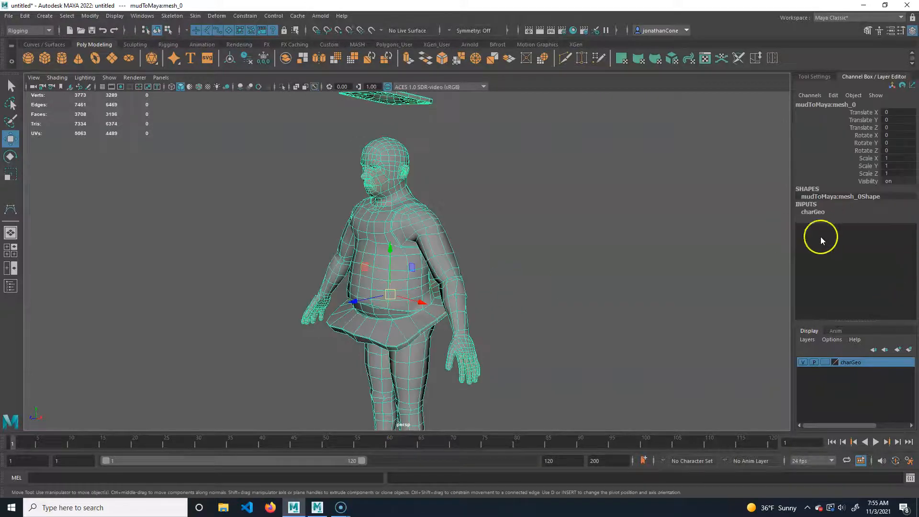
{"action": "middle_click_drag", "start_coordinate": [456, 333], "coordinate": [457, 300], "text": "alt"}
{"action": "left_click", "coordinate": [801, 364]}
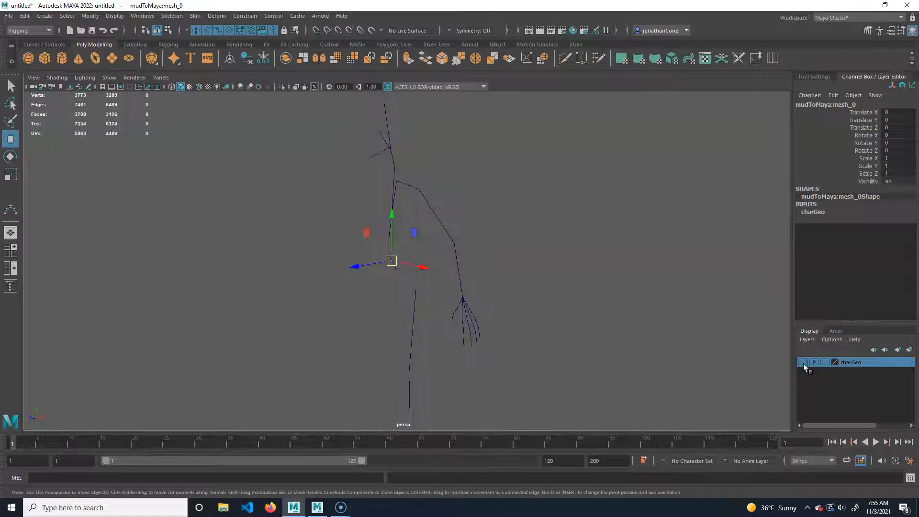
Deselect the mesh and examine the guide curves of the torso, arm, hand and leg
{"action": "middle_click_drag", "start_coordinate": [449, 265], "coordinate": [459, 304], "text": "alt"}
{"action": "left_click", "coordinate": [431, 329]}
{"action": "left_click_drag", "start_coordinate": [381, 312], "coordinate": [431, 306], "text": "alt"}
{"action": "middle_click_drag", "start_coordinate": [431, 306], "coordinate": [398, 310], "text": "alt"}
{"action": "right_click_drag", "start_coordinate": [479, 306], "coordinate": [428, 297], "text": "alt"}
{"action": "middle_click_drag", "start_coordinate": [427, 294], "coordinate": [425, 178], "text": "alt"}
{"action": "left_click_drag", "start_coordinate": [456, 285], "coordinate": [349, 281], "text": "alt"}
{"action": "right_click_drag", "start_coordinate": [349, 281], "coordinate": [371, 258], "text": "alt"}
{"action": "middle_click_drag", "start_coordinate": [371, 258], "coordinate": [388, 271], "text": "alt"}
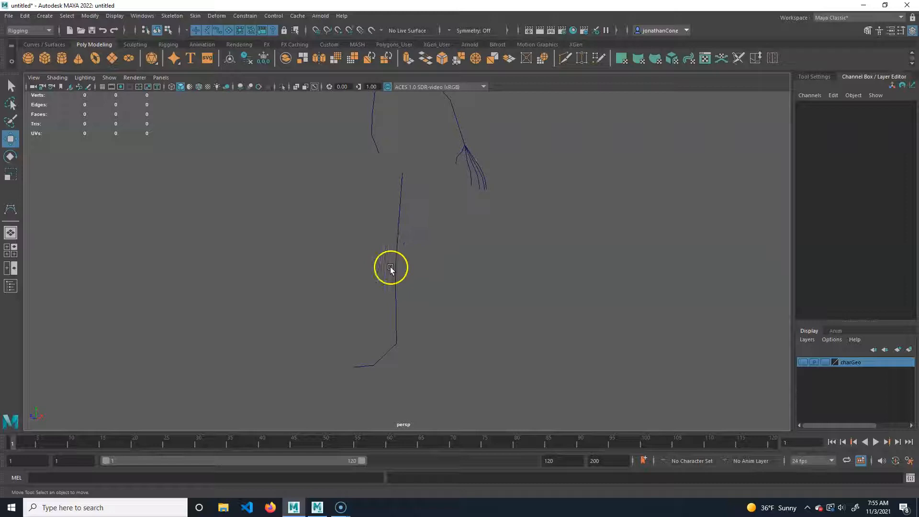
Try to place a point-snapped joint on the leg curve with the Joint tool, and undo it
{"action": "left_click_drag", "start_coordinate": [361, 225], "coordinate": [425, 218]}
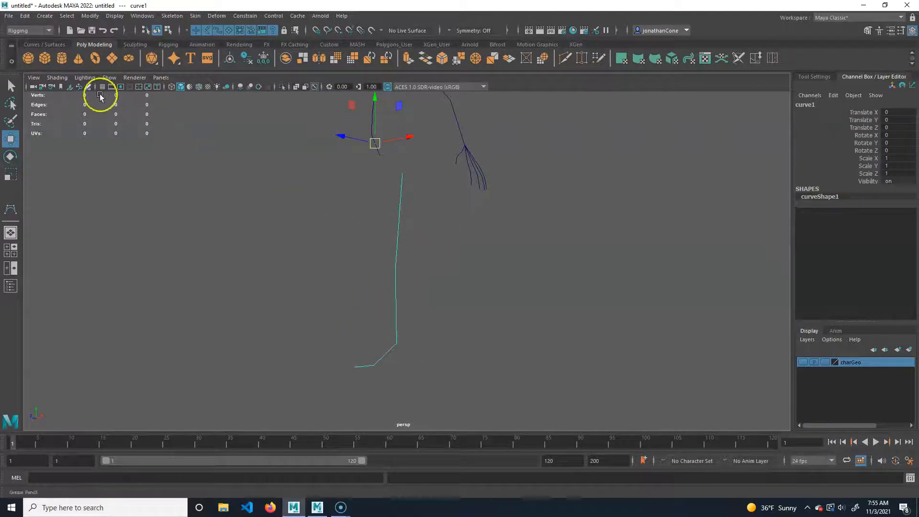
{"action": "left_click", "coordinate": [169, 44]}
{"action": "left_click", "coordinate": [44, 57]}
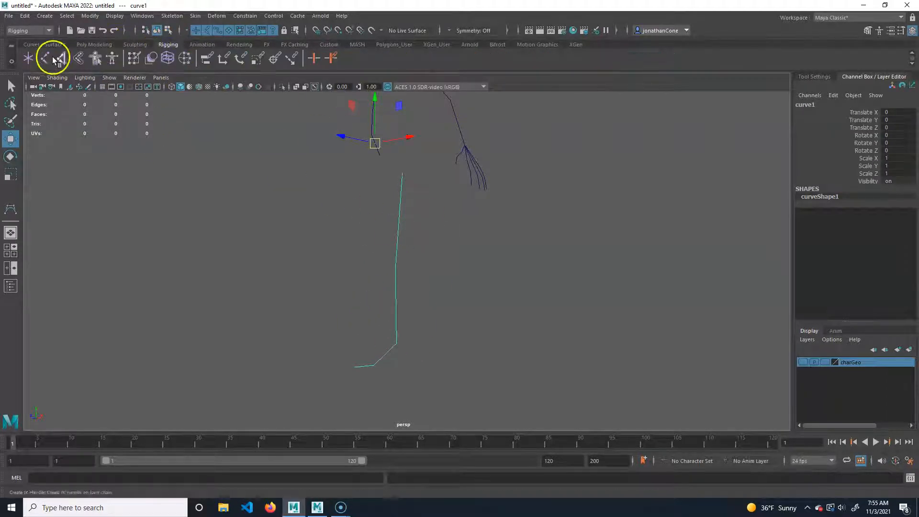
{"action": "scroll", "coordinate": [362, 224], "scroll_direction": "up", "scroll_amount": 3}
{"action": "middle_click_drag", "start_coordinate": [361, 224], "coordinate": [343, 320], "text": "alt"}
{"action": "right_click_drag", "start_coordinate": [373, 291], "coordinate": [343, 279], "text": "alt"}
{"action": "key", "text": "v"}
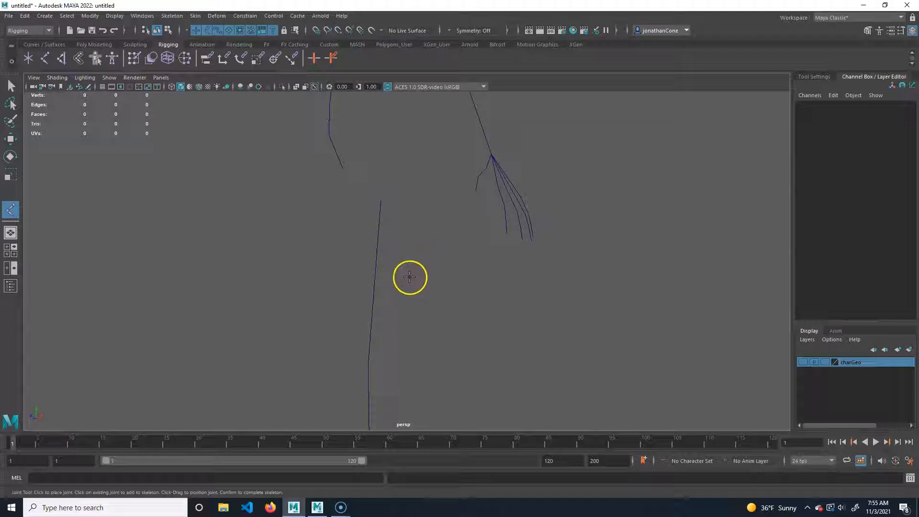
{"action": "left_click_drag", "start_coordinate": [376, 237], "coordinate": [381, 200]}
{"action": "middle_click_drag", "start_coordinate": [493, 154], "coordinate": [468, 370]}
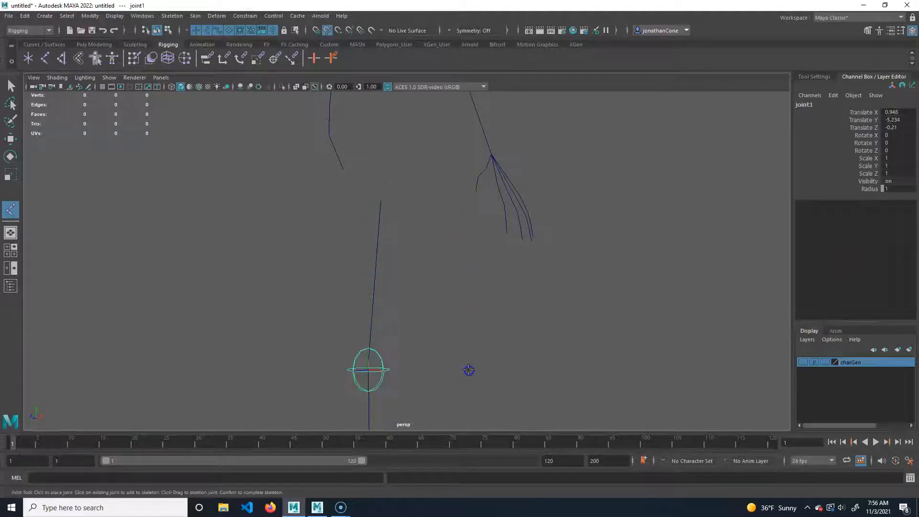
{"action": "key", "text": "ctrl+z"}
{"action": "key", "text": "q"}
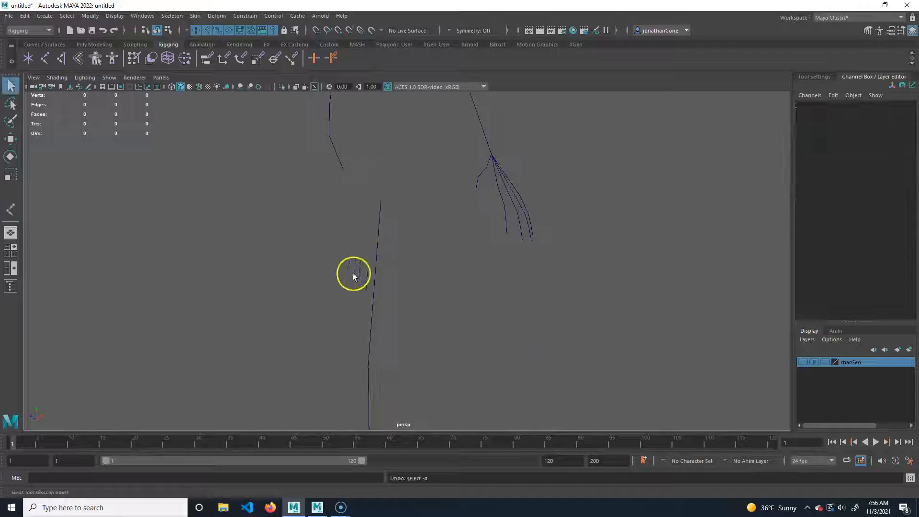
Select the leg curve, dock its attribute editor and enable its CV display
{"action": "left_click_drag", "start_coordinate": [354, 277], "coordinate": [441, 268]}
{"action": "right_click_drag", "start_coordinate": [447, 266], "coordinate": [396, 274], "text": "alt"}
{"action": "middle_click_drag", "start_coordinate": [396, 275], "coordinate": [373, 277], "text": "alt"}
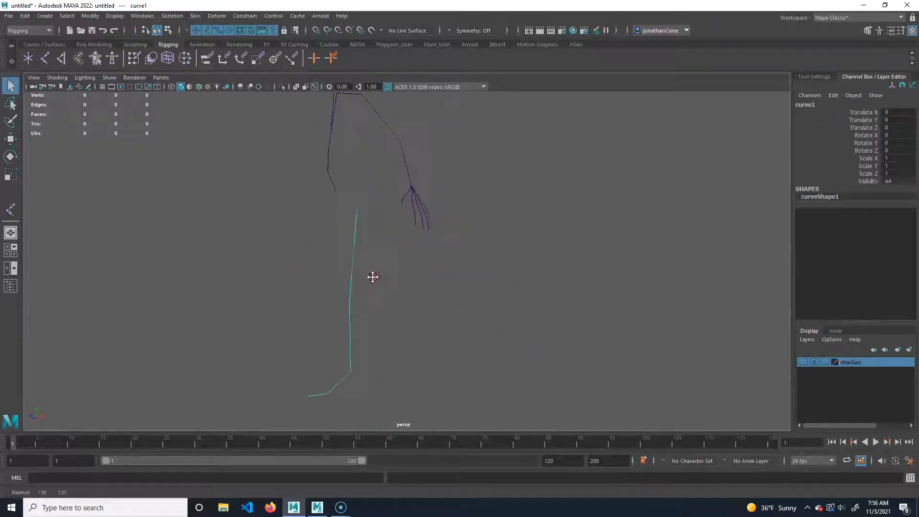
{"action": "left_click", "coordinate": [892, 30]}
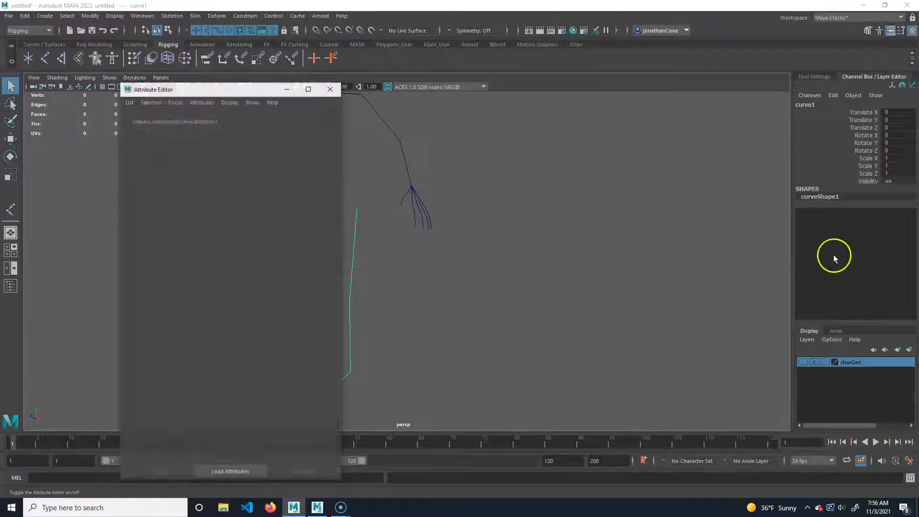
{"action": "left_click_drag", "start_coordinate": [231, 90], "coordinate": [863, 85]}
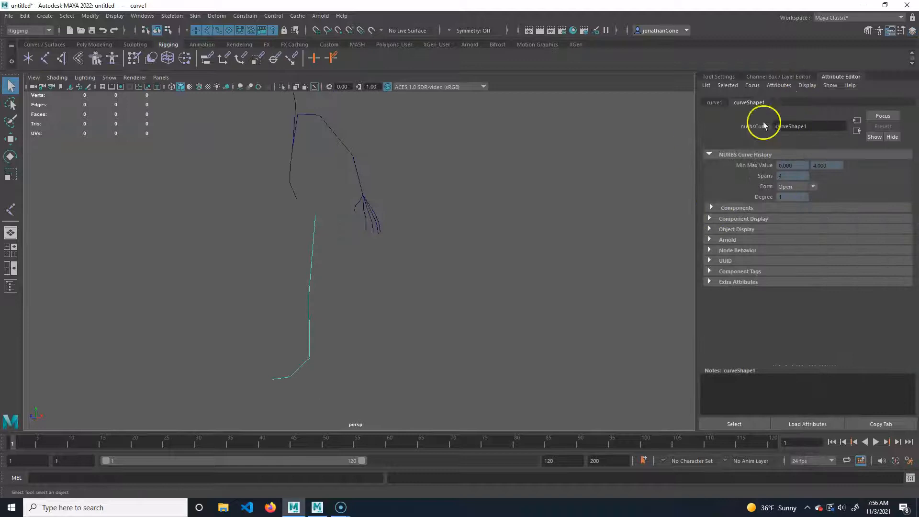
{"action": "left_click", "coordinate": [709, 219]}
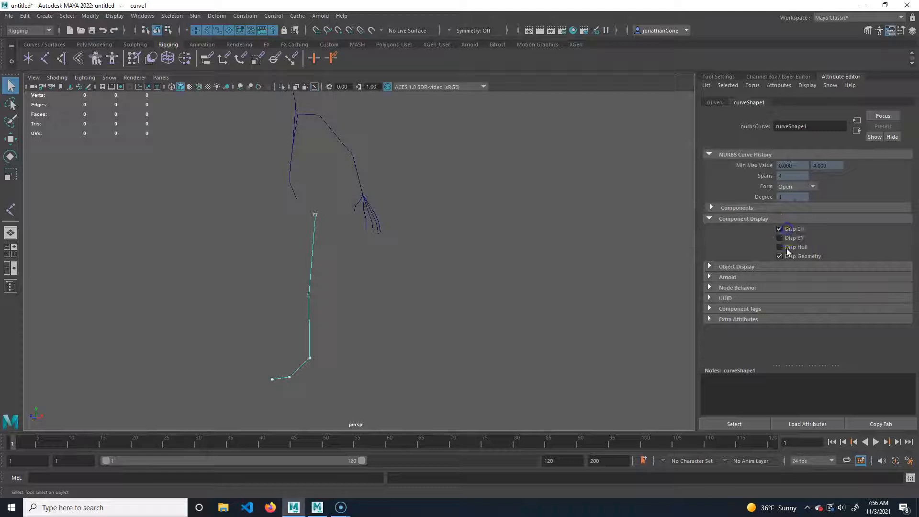
{"action": "left_click", "coordinate": [351, 248]}
{"action": "left_click", "coordinate": [305, 312]}
{"action": "left_click", "coordinate": [302, 236]}
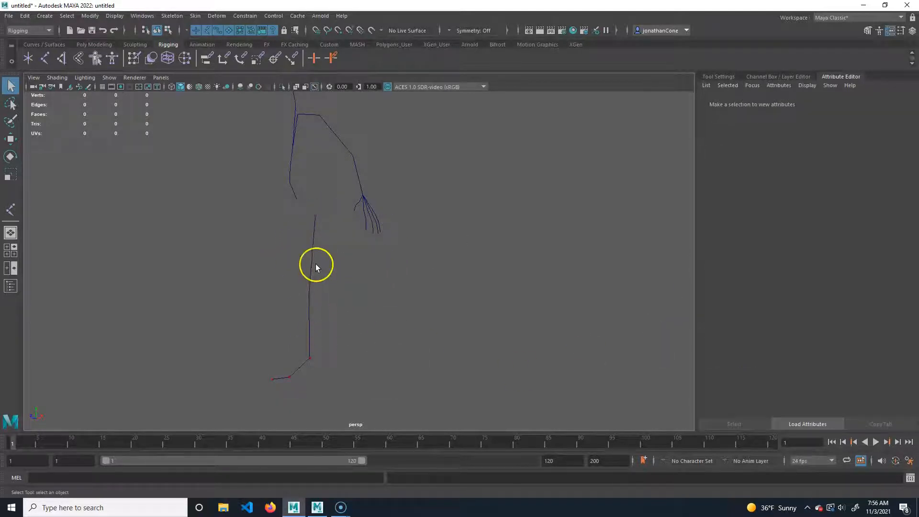
Enable CV display on the spine curve and on the arm curve
{"action": "middle_click_drag", "start_coordinate": [325, 335], "coordinate": [330, 426], "text": "alt"}
{"action": "left_click", "coordinate": [296, 282]}
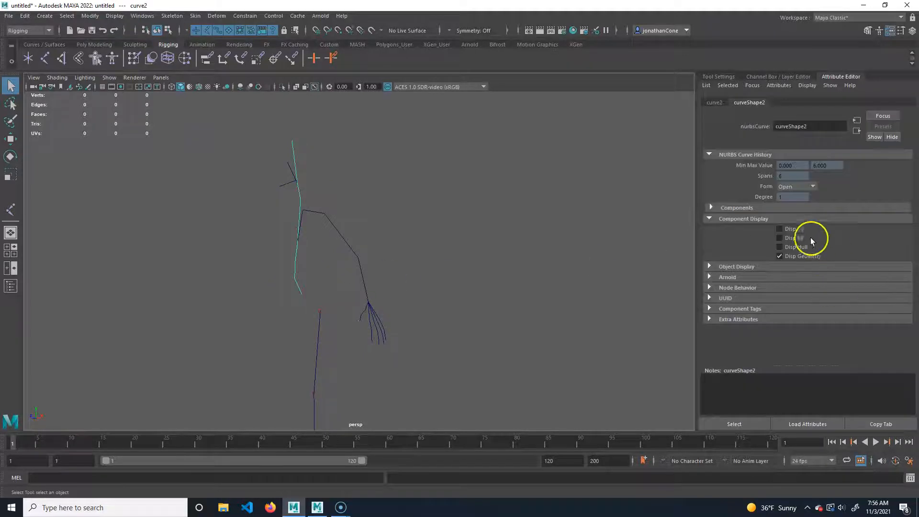
{"action": "middle_click_drag", "start_coordinate": [275, 264], "coordinate": [271, 312], "text": "alt"}
{"action": "right_click_drag", "start_coordinate": [271, 312], "coordinate": [366, 303], "text": "alt"}
{"action": "left_click", "coordinate": [324, 302]}
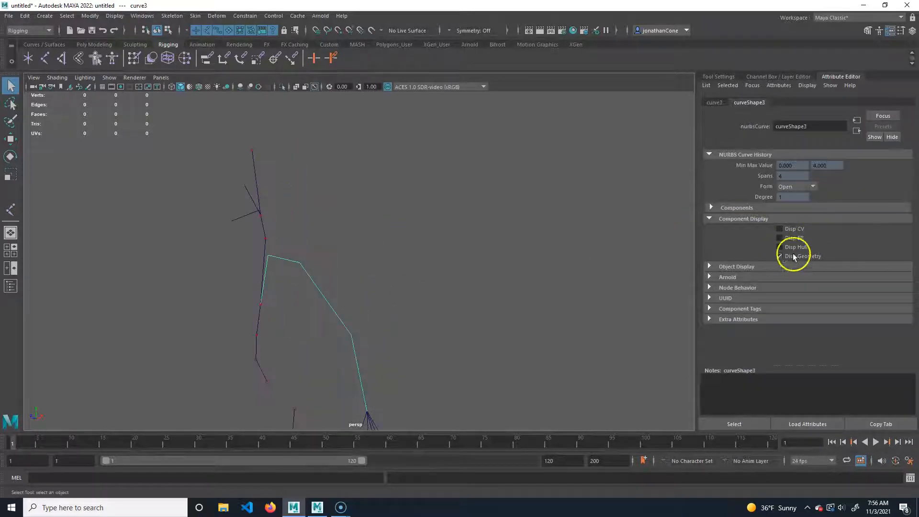
{"action": "left_click", "coordinate": [800, 231]}
Enable CV display on the thumb curve and on each of the finger curves
{"action": "right_click_drag", "start_coordinate": [464, 283], "coordinate": [530, 292], "text": "alt"}
{"action": "middle_click_drag", "start_coordinate": [529, 292], "coordinate": [307, 224], "text": "alt"}
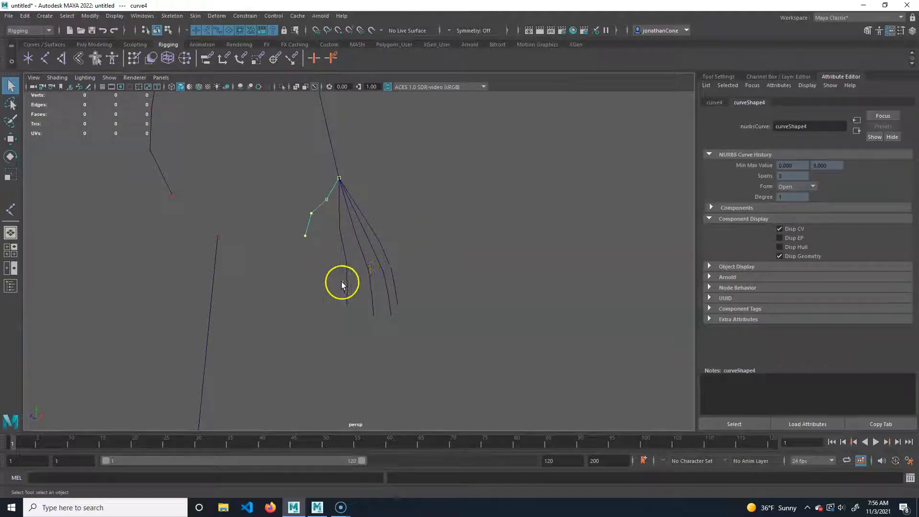
{"action": "left_click", "coordinate": [795, 230]}
{"action": "left_click", "coordinate": [367, 278]}
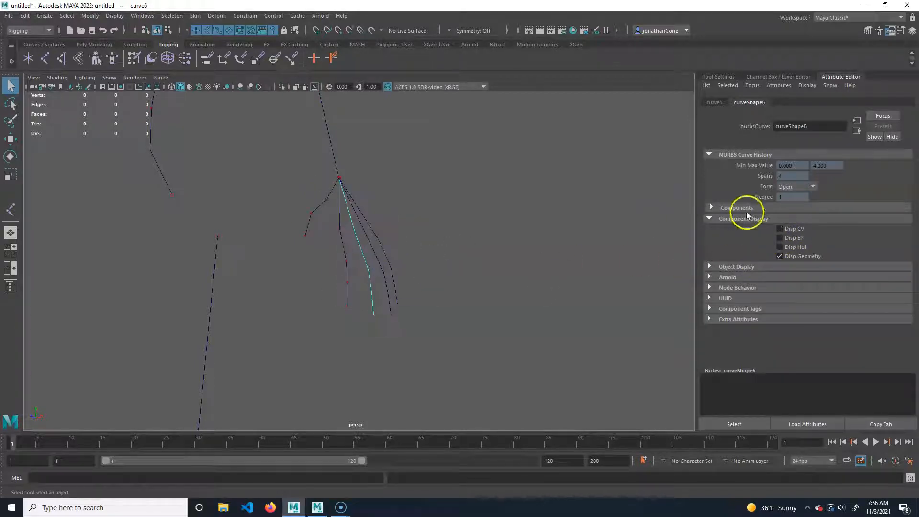
{"action": "left_click", "coordinate": [386, 288]}
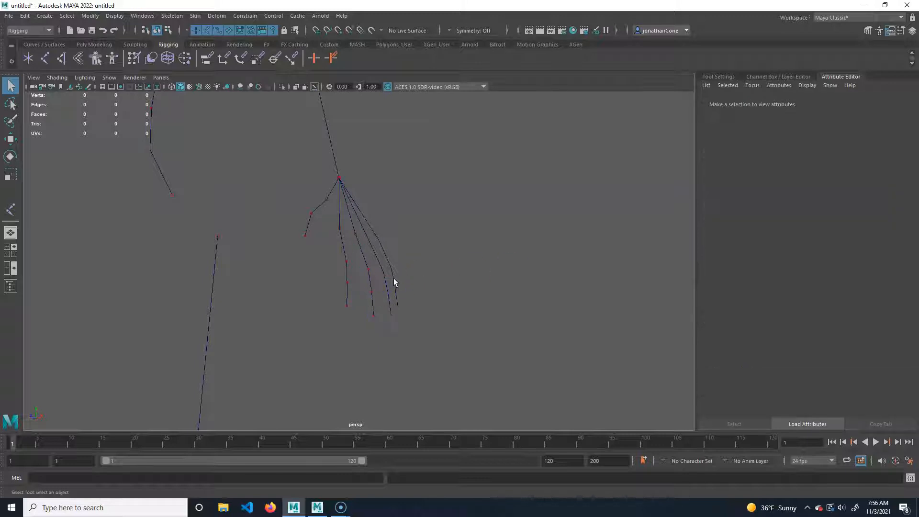
{"action": "left_click", "coordinate": [388, 281]}
{"action": "left_click", "coordinate": [787, 228]}
{"action": "left_click", "coordinate": [382, 254]}
Enable CV display on the jaw and eye curves in the head
{"action": "left_click_drag", "start_coordinate": [434, 307], "coordinate": [324, 277], "text": "alt"}
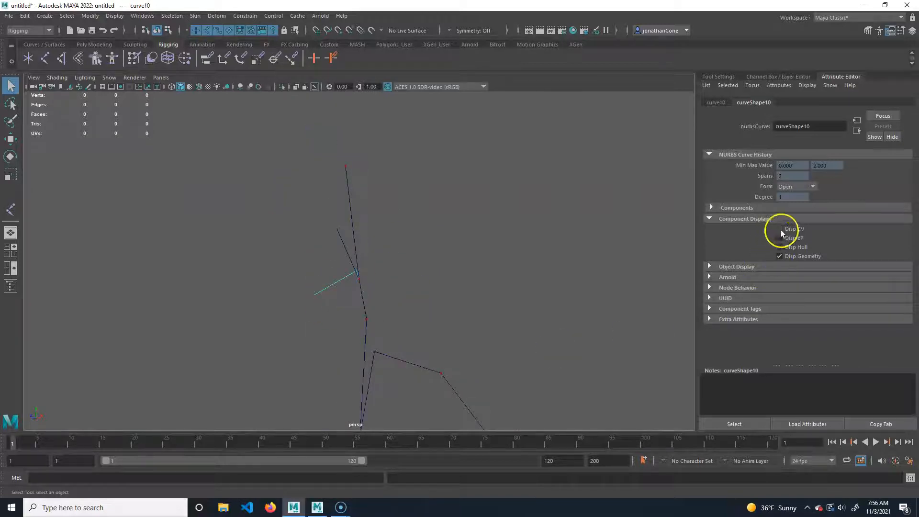
{"action": "left_click", "coordinate": [338, 233]}
{"action": "scroll", "coordinate": [402, 276], "scroll_direction": "down", "scroll_amount": 8}
{"action": "middle_click_drag", "start_coordinate": [396, 334], "coordinate": [405, 226], "text": "alt"}
{"action": "left_click", "coordinate": [276, 271]}
Try placing hip and knee joints snapped to the leg curve's CVs, and undo them
{"action": "scroll", "coordinate": [216, 265], "scroll_direction": "up", "scroll_amount": 4}
{"action": "middle_click_drag", "start_coordinate": [174, 259], "coordinate": [104, 249], "text": "alt"}
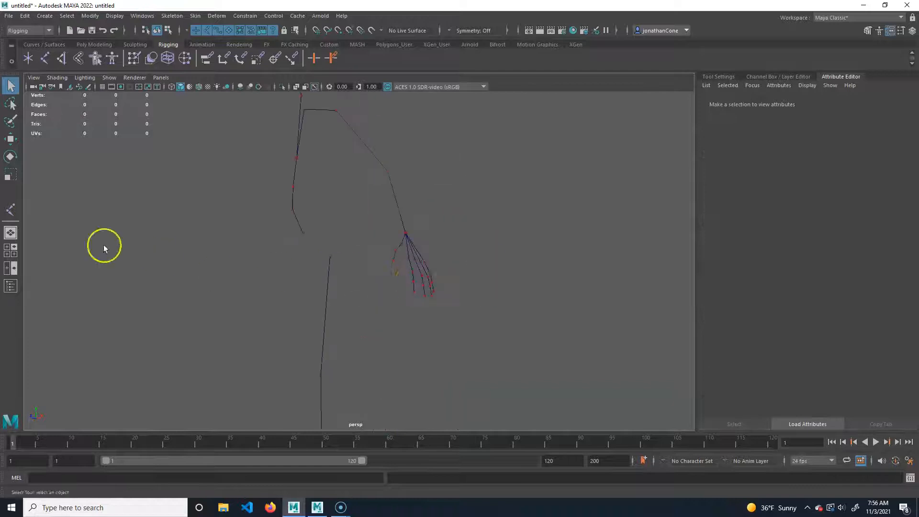
{"action": "left_click", "coordinate": [11, 209]}
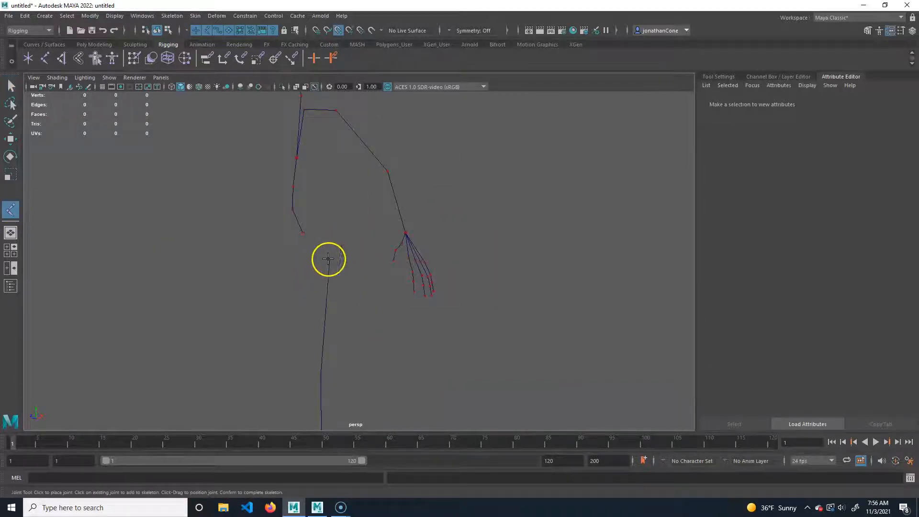
{"action": "left_click", "coordinate": [330, 257]}
{"action": "left_click", "coordinate": [321, 376]}
{"action": "key", "text": "q"}
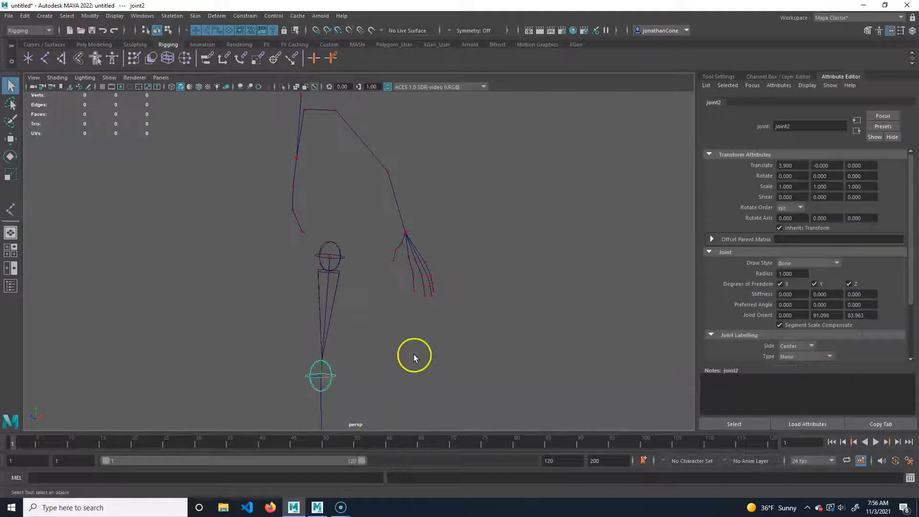
{"action": "left_click", "coordinate": [464, 367]}
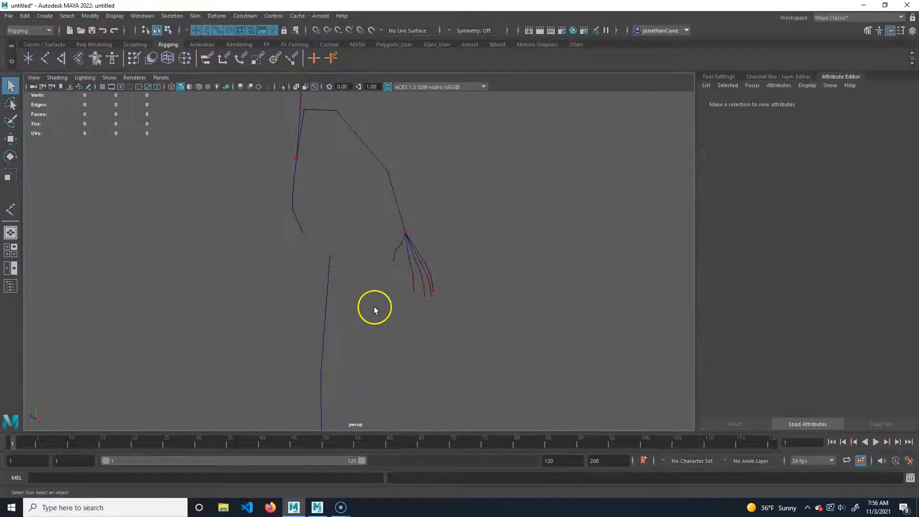
Enable drawing overrides on the leg curve's shape and set its index color to green
{"action": "right_click_drag", "start_coordinate": [405, 303], "coordinate": [323, 297], "text": "alt"}
{"action": "left_click", "coordinate": [342, 307]}
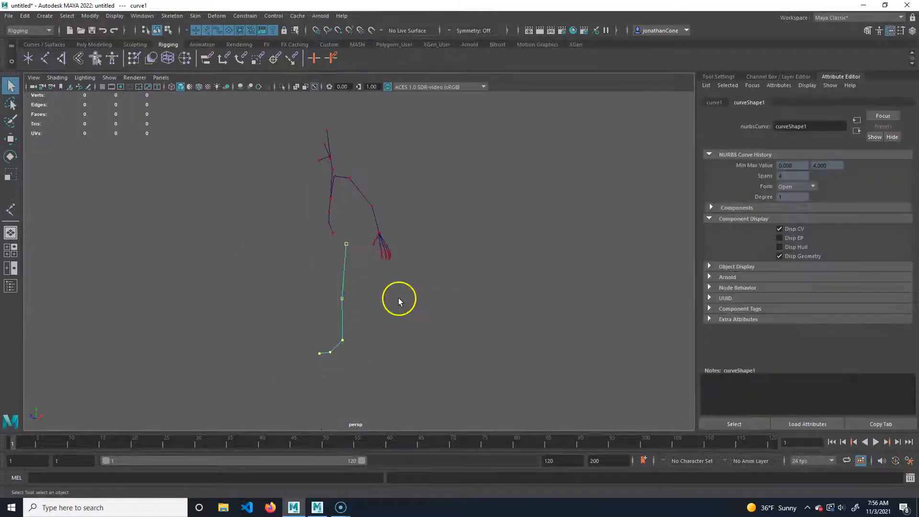
{"action": "right_click_drag", "start_coordinate": [384, 295], "coordinate": [630, 270], "text": "alt"}
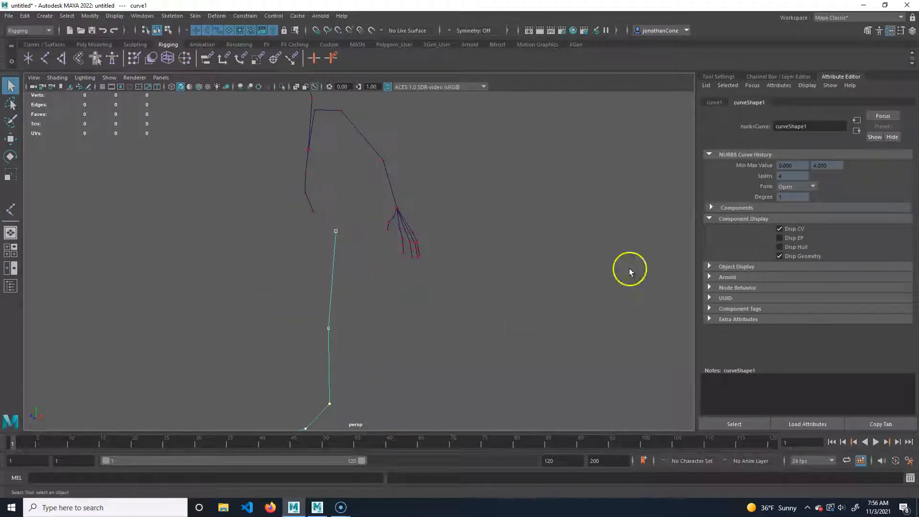
{"action": "left_click", "coordinate": [709, 220]}
{"action": "left_click", "coordinate": [710, 229]}
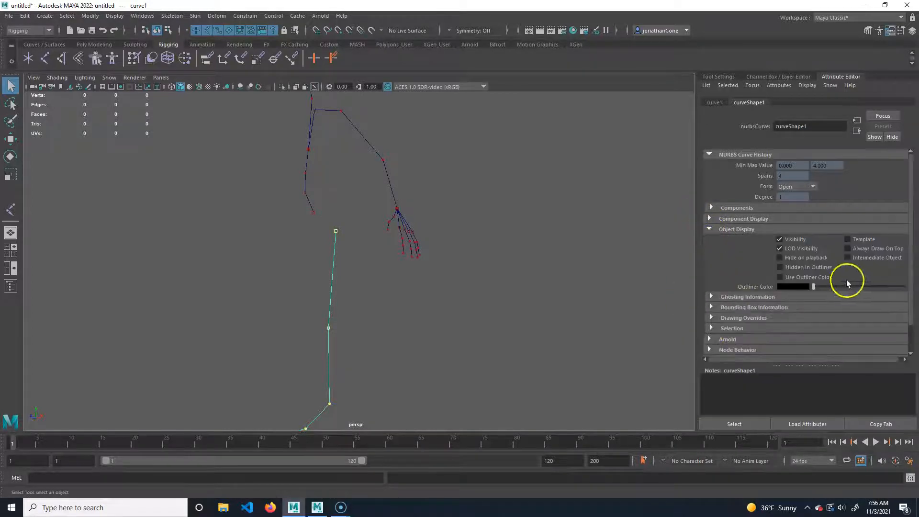
{"action": "left_click", "coordinate": [711, 318]}
{"action": "scroll", "coordinate": [820, 328], "scroll_direction": "down", "scroll_amount": 3}
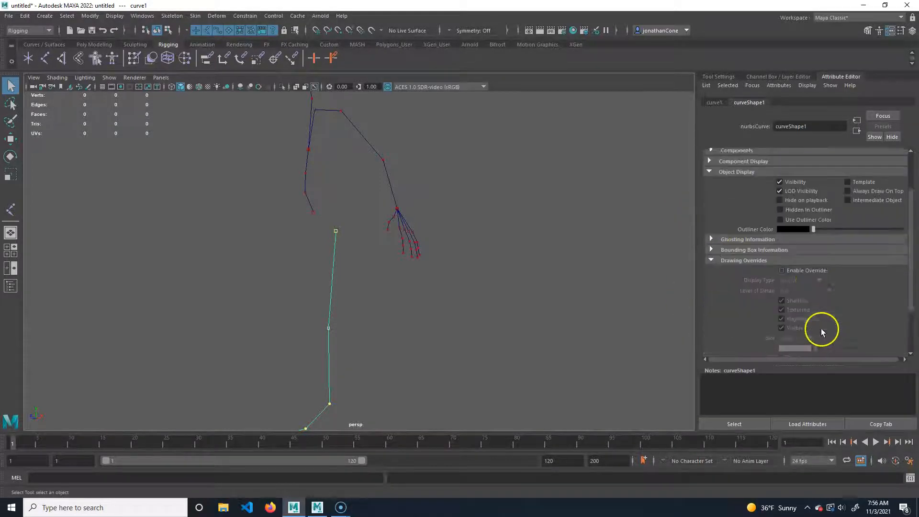
{"action": "left_click", "coordinate": [816, 243]}
{"action": "left_click_drag", "start_coordinate": [817, 319], "coordinate": [829, 320]}
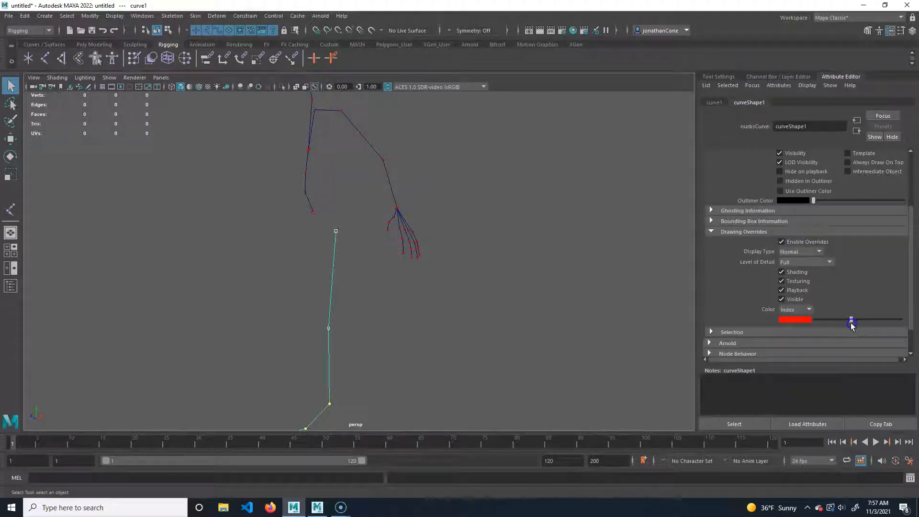
{"action": "left_click", "coordinate": [443, 296]}
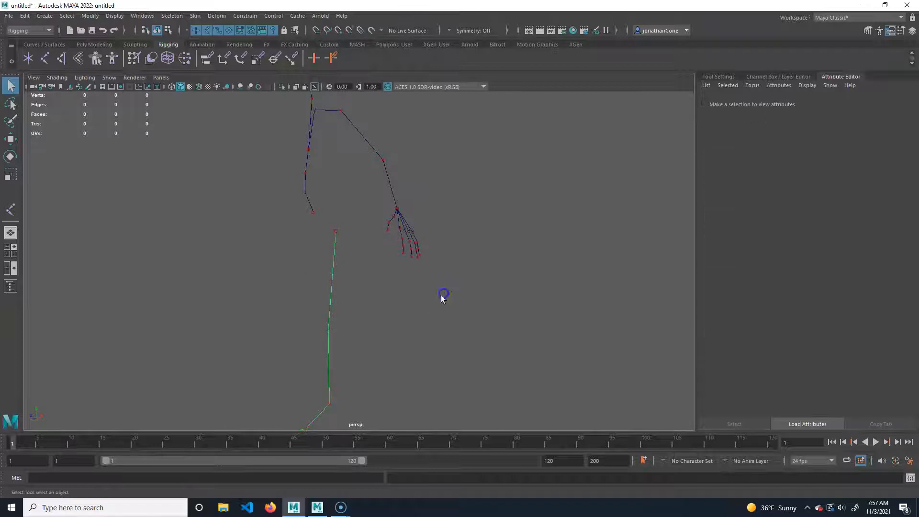
Undo the leg curve's green drawing override and deselect the curve
{"action": "left_click_drag", "start_coordinate": [279, 323], "coordinate": [314, 239], "text": "alt"}
{"action": "left_click_drag", "start_coordinate": [509, 284], "coordinate": [349, 303], "text": "alt"}
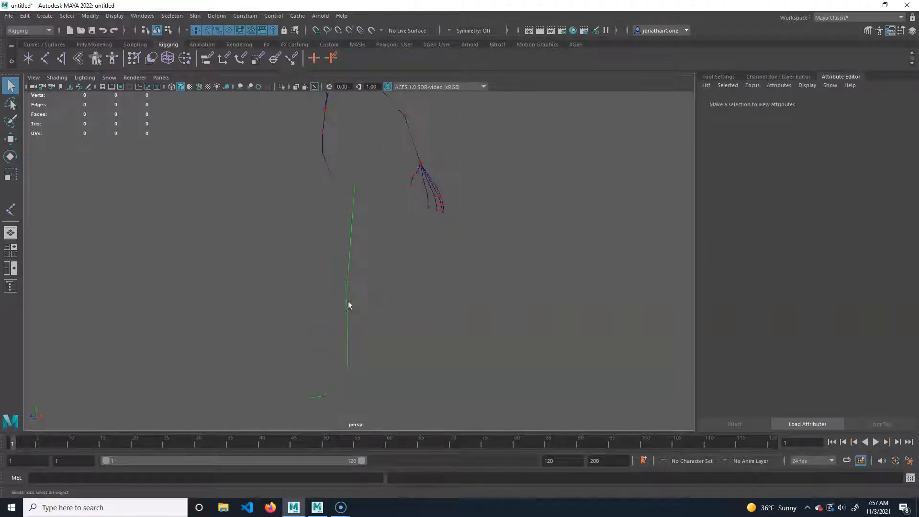
{"action": "left_click", "coordinate": [348, 304]}
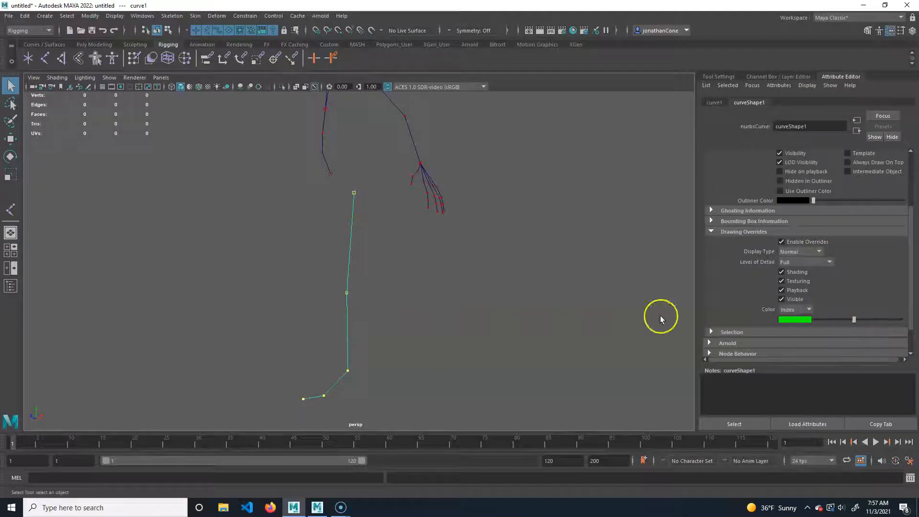
{"action": "key", "text": "ctrl+z"}
{"action": "key", "text": "ctrl+z"}
{"action": "key", "text": "ctrl+z"}
{"action": "key", "text": "ctrl+z"}
{"action": "key", "text": "ctrl+z"}
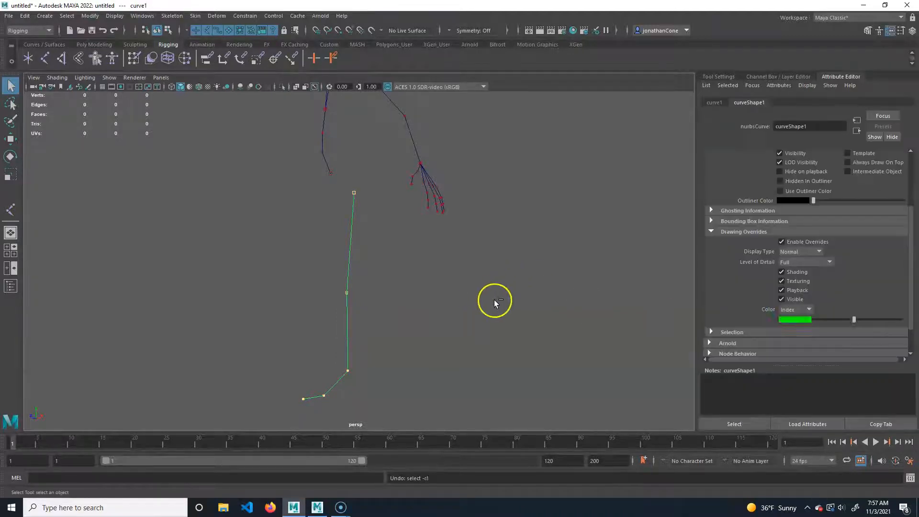
{"action": "left_click", "coordinate": [499, 304]}
{"action": "left_click_drag", "start_coordinate": [348, 244], "coordinate": [366, 161], "text": "alt"}
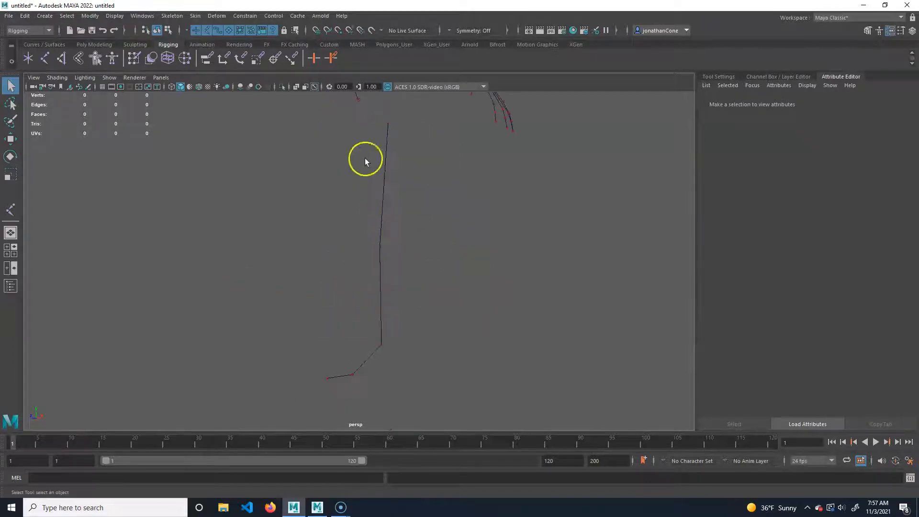
Bring back the channel box and make the charGeo layer visible
{"action": "left_click", "coordinate": [912, 30]}
{"action": "left_click", "coordinate": [804, 363]}
{"action": "right_click_drag", "start_coordinate": [495, 320], "coordinate": [461, 262], "text": "alt"}
{"action": "middle_click_drag", "start_coordinate": [461, 263], "coordinate": [457, 373], "text": "alt"}
{"action": "middle_click_drag", "start_coordinate": [564, 282], "coordinate": [573, 329], "text": "alt"}
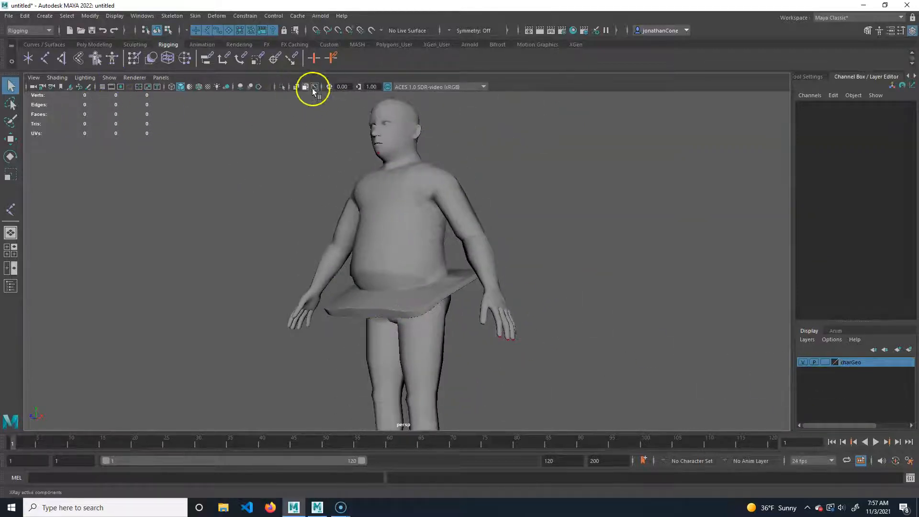
Turn on X-Ray shading in the viewport and inspect the guide curves inside the body
{"action": "middle_click_drag", "start_coordinate": [437, 277], "coordinate": [509, 169], "text": "alt"}
{"action": "left_click_drag", "start_coordinate": [496, 225], "coordinate": [566, 232], "text": "alt"}
{"action": "right_click_drag", "start_coordinate": [567, 231], "coordinate": [529, 260], "text": "alt"}
{"action": "middle_click_drag", "start_coordinate": [530, 260], "coordinate": [555, 306], "text": "alt"}
{"action": "left_click_drag", "start_coordinate": [555, 307], "coordinate": [520, 293], "text": "alt"}
{"action": "right_click_drag", "start_coordinate": [365, 304], "coordinate": [503, 302], "text": "alt"}
{"action": "middle_click_drag", "start_coordinate": [503, 303], "coordinate": [507, 225], "text": "alt"}
{"action": "left_click_drag", "start_coordinate": [490, 245], "coordinate": [455, 250], "text": "alt"}
{"action": "middle_click_drag", "start_coordinate": [452, 240], "coordinate": [446, 326], "text": "alt"}
{"action": "right_click_drag", "start_coordinate": [445, 326], "coordinate": [402, 326], "text": "alt"}
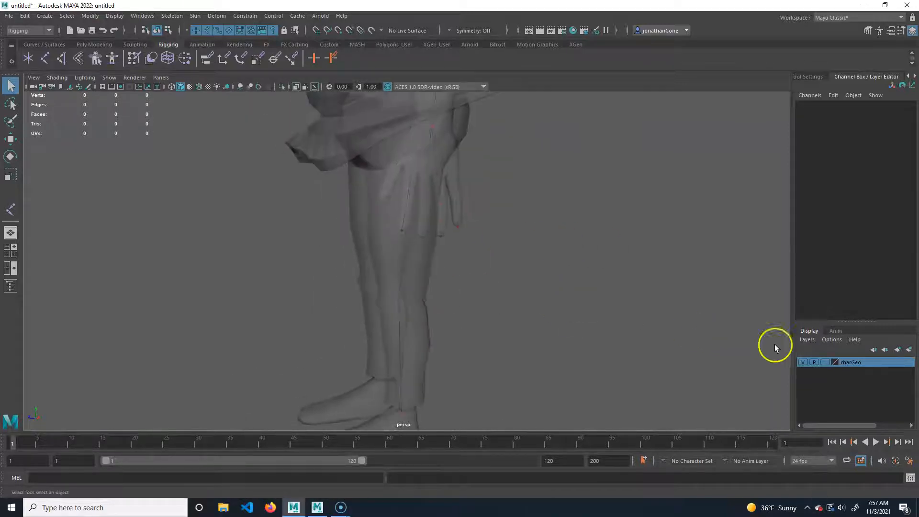
Set the charGeo layer to Reference so the character mesh cannot be selected in the viewport
{"action": "left_click", "coordinate": [824, 363]}
{"action": "left_click", "coordinate": [827, 366]}
{"action": "left_click_drag", "start_coordinate": [429, 309], "coordinate": [503, 318], "text": "alt"}
{"action": "right_click_drag", "start_coordinate": [488, 323], "coordinate": [531, 328], "text": "alt"}
{"action": "middle_click_drag", "start_coordinate": [531, 329], "coordinate": [481, 292], "text": "alt"}
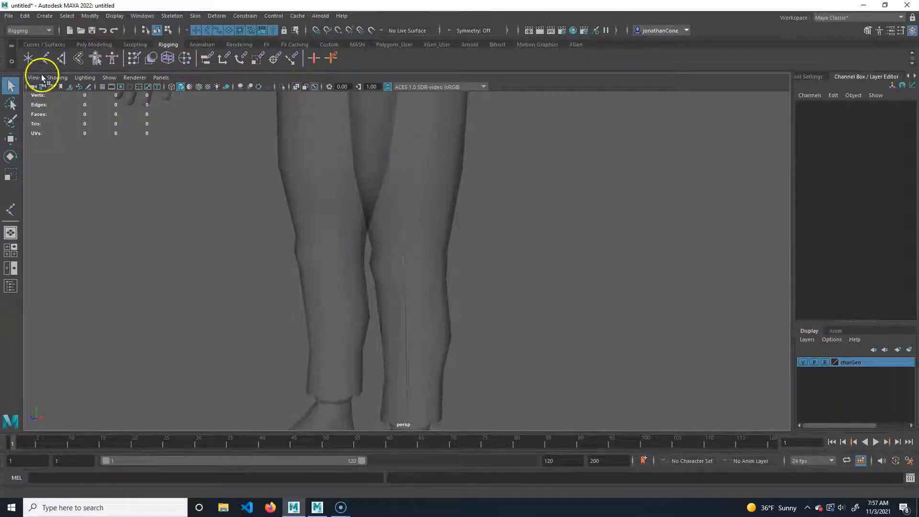
Turn on Wireframe on Shaded so the mesh's edge loops show around the guide curves
{"action": "left_click", "coordinate": [55, 77]}
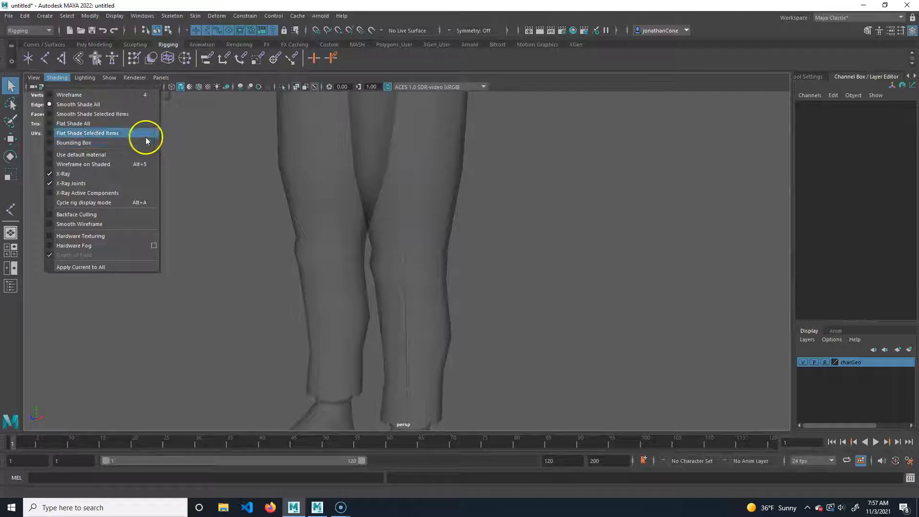
{"action": "left_click", "coordinate": [105, 166]}
{"action": "left_click", "coordinate": [199, 87]}
{"action": "left_click", "coordinate": [199, 87]}
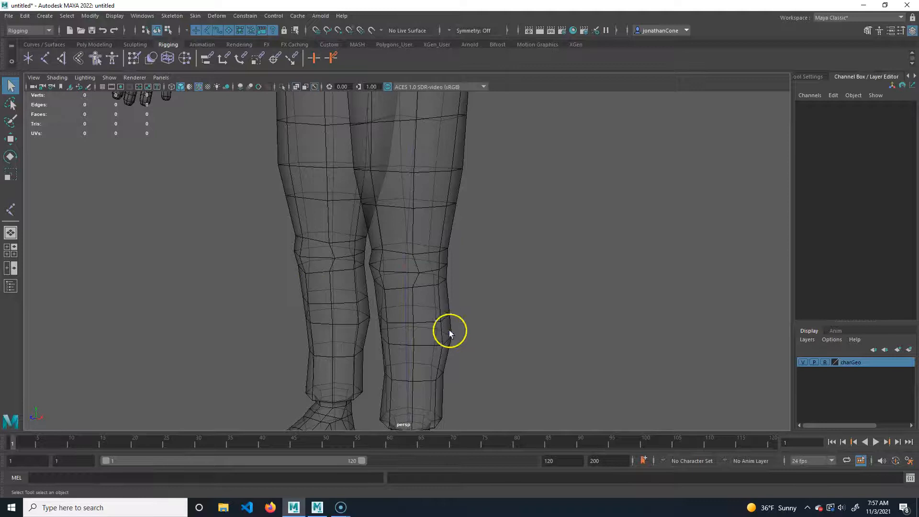
Select the leg curve's knee CV in side view and move it slightly forward and down inside the knee
{"action": "middle_click_drag", "start_coordinate": [338, 314], "coordinate": [330, 244], "text": "alt"}
{"action": "scroll", "coordinate": [330, 244], "scroll_direction": "down", "scroll_amount": 4}
{"action": "left_click_drag", "start_coordinate": [335, 240], "coordinate": [404, 245], "text": "alt"}
{"action": "mouse_move", "coordinate": [470, 310]}
{"action": "left_mouse_down", "text": "alt"}
{"action": "mouse_move", "coordinate": [417, 296]}
{"action": "mouse_move", "coordinate": [487, 293]}
{"action": "mouse_move", "coordinate": [494, 328]}
{"action": "mouse_move", "coordinate": [457, 323]}
{"action": "mouse_move", "coordinate": [421, 250]}
{"action": "mouse_move", "coordinate": [482, 314]}
{"action": "left_mouse_up", "text": "alt"}
{"action": "right_click_drag", "start_coordinate": [482, 314], "coordinate": [521, 317], "text": "alt"}
{"action": "left_click", "coordinate": [507, 299]}
{"action": "left_click_drag", "start_coordinate": [525, 254], "coordinate": [525, 254]}
{"action": "right_click_drag", "start_coordinate": [525, 254], "coordinate": [511, 304], "text": "alt"}
{"action": "left_click_drag", "start_coordinate": [511, 304], "coordinate": [445, 315], "text": "alt"}
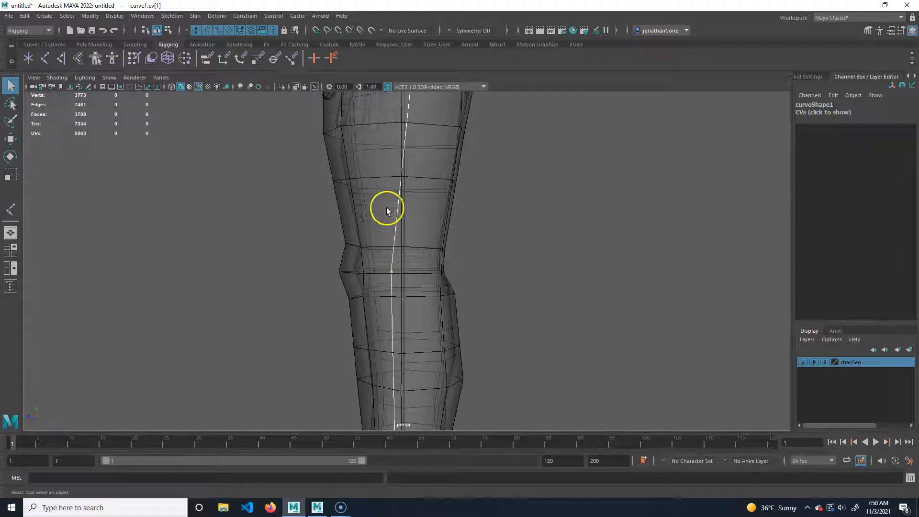
{"action": "key", "text": "w"}
{"action": "left_click_drag", "start_coordinate": [352, 271], "coordinate": [341, 277]}
Select the leg curve's top CV and reposition it in the hip area from the front view
{"action": "left_click_drag", "start_coordinate": [338, 310], "coordinate": [394, 298], "text": "alt"}
{"action": "right_click_drag", "start_coordinate": [393, 299], "coordinate": [312, 276], "text": "alt"}
{"action": "middle_click_drag", "start_coordinate": [312, 276], "coordinate": [359, 351], "text": "alt"}
{"action": "left_click_drag", "start_coordinate": [359, 351], "coordinate": [470, 298], "text": "alt"}
{"action": "middle_click_drag", "start_coordinate": [470, 298], "coordinate": [458, 349], "text": "alt"}
{"action": "left_click_drag", "start_coordinate": [474, 239], "coordinate": [438, 259]}
{"action": "left_click_drag", "start_coordinate": [445, 264], "coordinate": [484, 243], "text": "alt"}
{"action": "right_click_drag", "start_coordinate": [491, 256], "coordinate": [449, 294], "text": "alt"}
{"action": "middle_click_drag", "start_coordinate": [448, 293], "coordinate": [453, 347], "text": "alt"}
{"action": "left_click_drag", "start_coordinate": [454, 347], "coordinate": [484, 335], "text": "alt"}
{"action": "left_click_drag", "start_coordinate": [484, 236], "coordinate": [487, 229]}
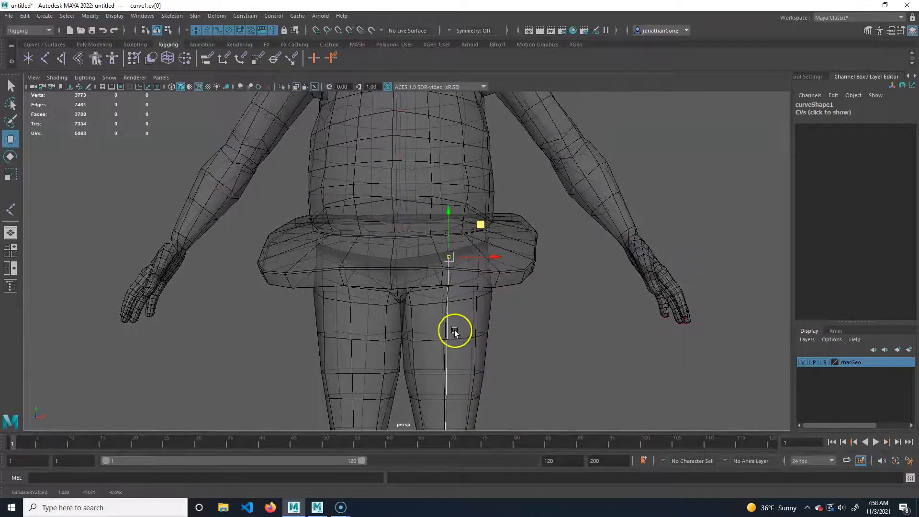
Examine the leg curve's placement inside the hip and leg from the front, three-quarter and side views
{"action": "right_click_drag", "start_coordinate": [599, 377], "coordinate": [498, 376], "text": "alt"}
{"action": "middle_click_drag", "start_coordinate": [499, 376], "coordinate": [497, 272], "text": "alt"}
{"action": "right_click_drag", "start_coordinate": [441, 261], "coordinate": [491, 258], "text": "alt"}
{"action": "middle_click_drag", "start_coordinate": [490, 257], "coordinate": [491, 357], "text": "alt"}
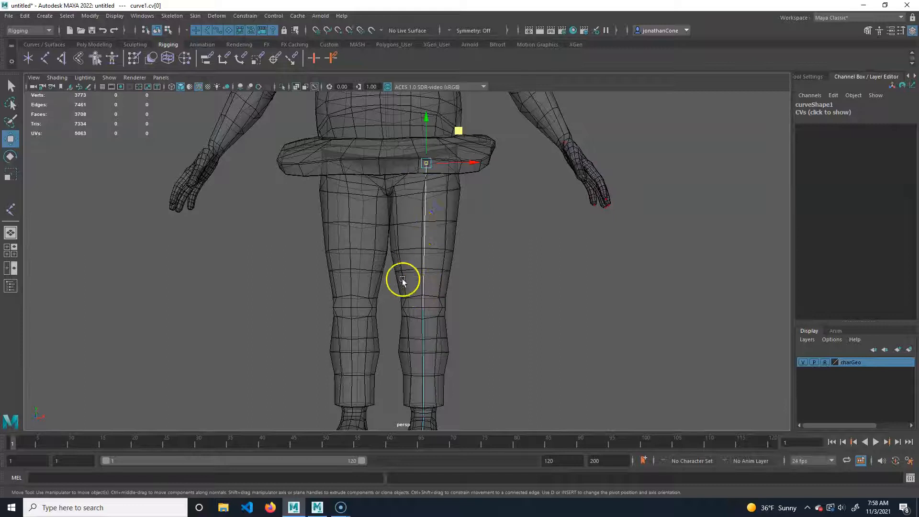
{"action": "right_click_drag", "start_coordinate": [463, 276], "coordinate": [435, 277], "text": "alt"}
{"action": "middle_click_drag", "start_coordinate": [435, 277], "coordinate": [415, 341], "text": "alt"}
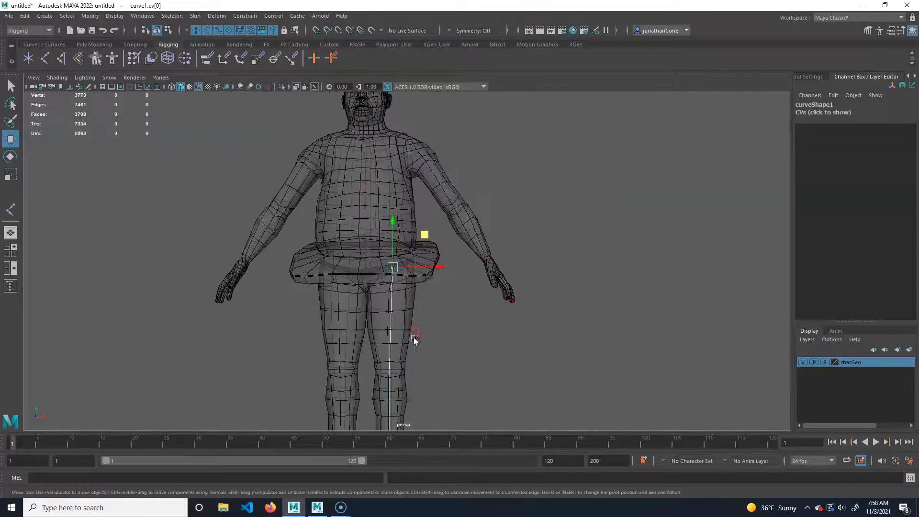
{"action": "right_click_drag", "start_coordinate": [450, 331], "coordinate": [425, 318], "text": "alt"}
{"action": "left_click_drag", "start_coordinate": [477, 331], "coordinate": [448, 327], "text": "alt"}
{"action": "right_click_drag", "start_coordinate": [431, 321], "coordinate": [429, 284], "text": "alt"}
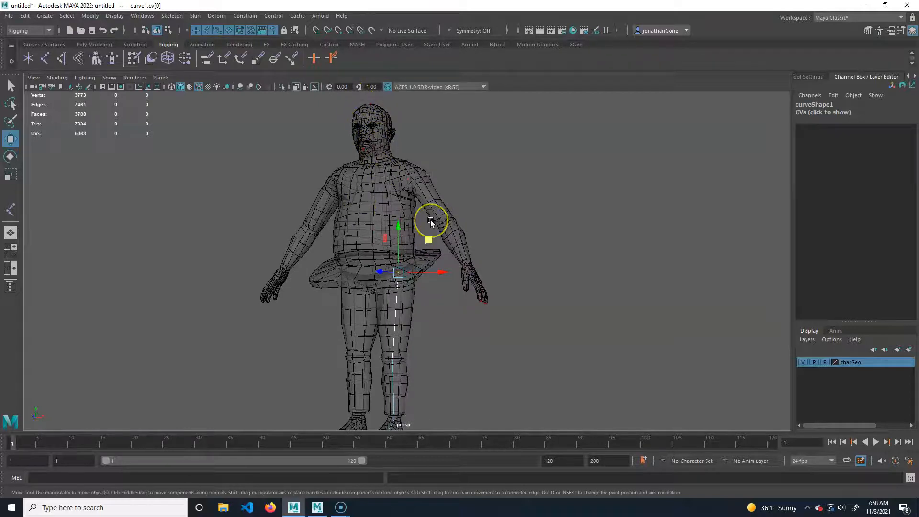
{"action": "left_click_drag", "start_coordinate": [410, 323], "coordinate": [426, 297], "text": "alt"}
{"action": "scroll", "coordinate": [426, 300], "scroll_direction": "up", "scroll_amount": 2}
{"action": "middle_click_drag", "start_coordinate": [426, 302], "coordinate": [437, 289], "text": "alt"}
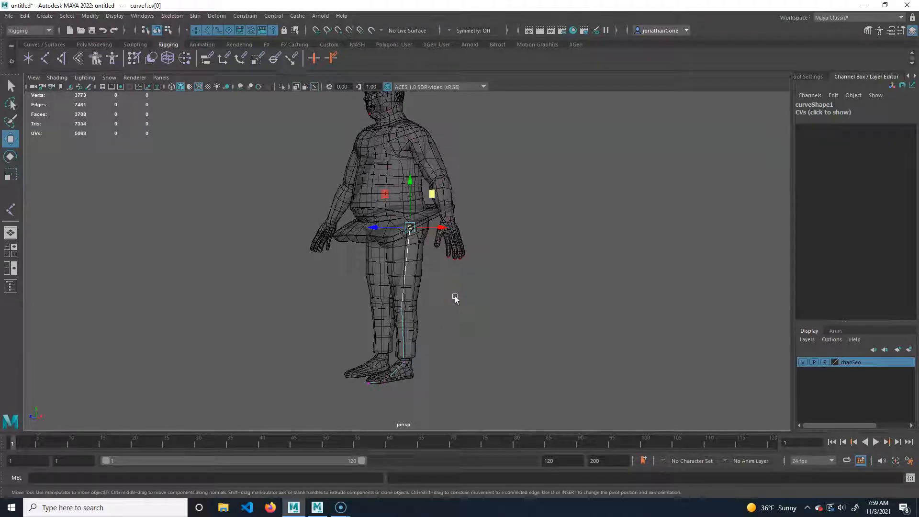
{"action": "left_click_drag", "start_coordinate": [461, 357], "coordinate": [390, 317], "text": "alt"}
{"action": "right_click_drag", "start_coordinate": [391, 317], "coordinate": [418, 310], "text": "alt"}
{"action": "left_click_drag", "start_coordinate": [485, 320], "coordinate": [449, 309], "text": "alt"}
{"action": "middle_click_drag", "start_coordinate": [450, 237], "coordinate": [432, 308], "text": "alt"}
Set the charGeo layer back to normal, select the character mesh, and undo a small trial move of it
{"action": "left_click", "coordinate": [391, 223]}
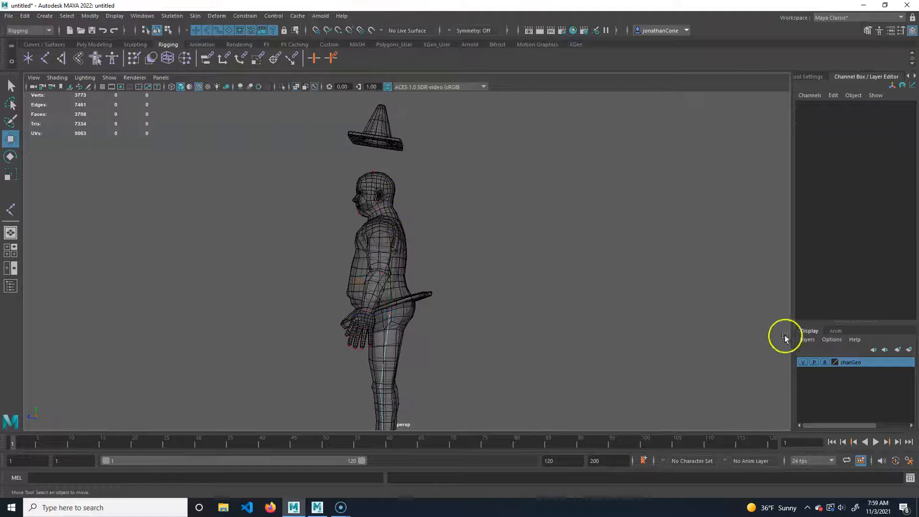
{"action": "left_click", "coordinate": [824, 363]}
{"action": "left_click", "coordinate": [388, 236]}
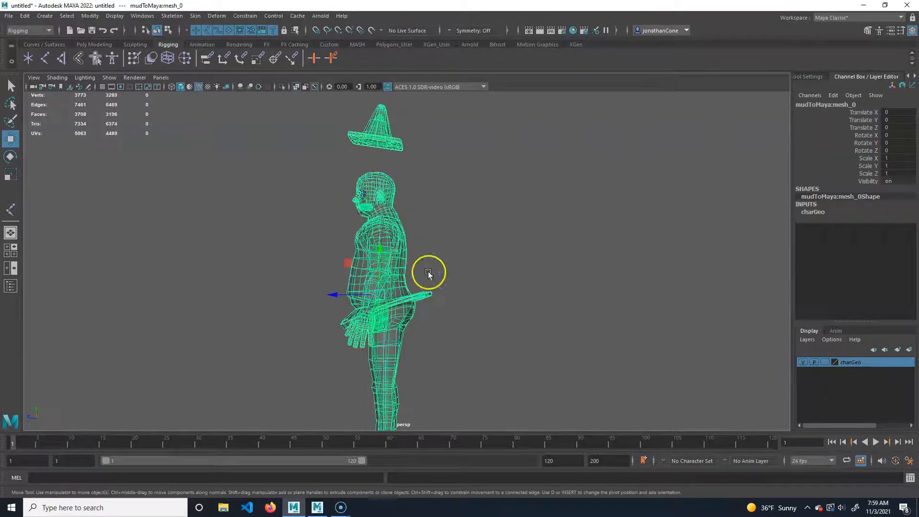
{"action": "mouse_move", "coordinate": [345, 262]}
{"action": "left_mouse_down"}
{"action": "mouse_move", "coordinate": [346, 247]}
{"action": "mouse_move", "coordinate": [348, 271]}
{"action": "mouse_move", "coordinate": [349, 244]}
{"action": "mouse_move", "coordinate": [348, 263]}
{"action": "left_mouse_up"}
{"action": "key", "text": "ctrl+z"}
Try moving the whole character mesh away in side view and undo the move
{"action": "left_click_drag", "start_coordinate": [418, 337], "coordinate": [498, 310], "text": "alt"}
{"action": "middle_click_drag", "start_coordinate": [498, 310], "coordinate": [496, 233], "text": "alt"}
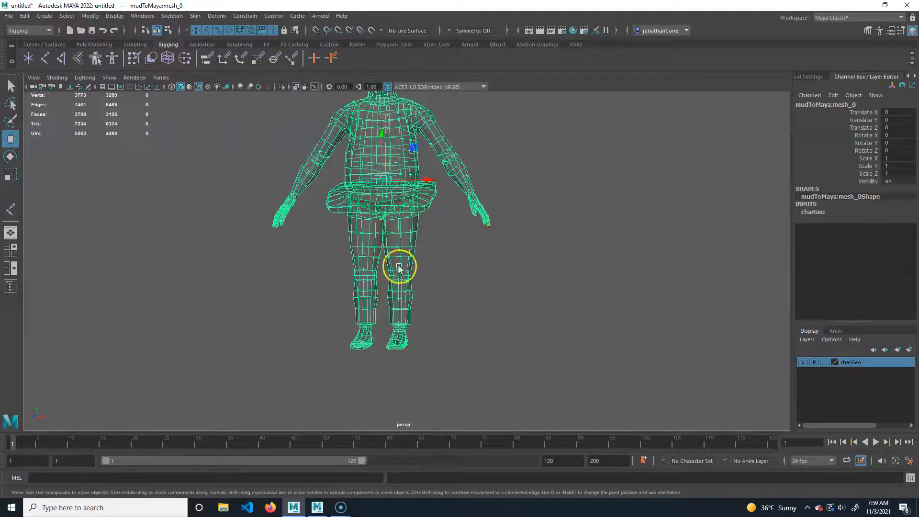
{"action": "left_click_drag", "start_coordinate": [394, 277], "coordinate": [338, 220], "text": "alt"}
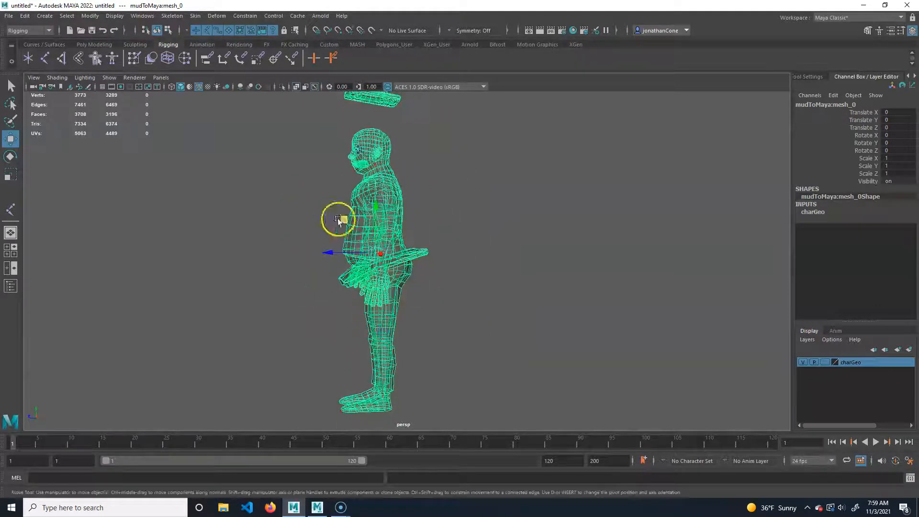
{"action": "middle_click_drag", "start_coordinate": [344, 219], "coordinate": [119, 171]}
{"action": "key", "text": "ctrl+z"}
Deselect the character mesh and return the charGeo layer to Reference
{"action": "left_click_drag", "start_coordinate": [351, 259], "coordinate": [411, 307], "text": "alt"}
{"action": "middle_click_drag", "start_coordinate": [418, 383], "coordinate": [422, 278], "text": "alt"}
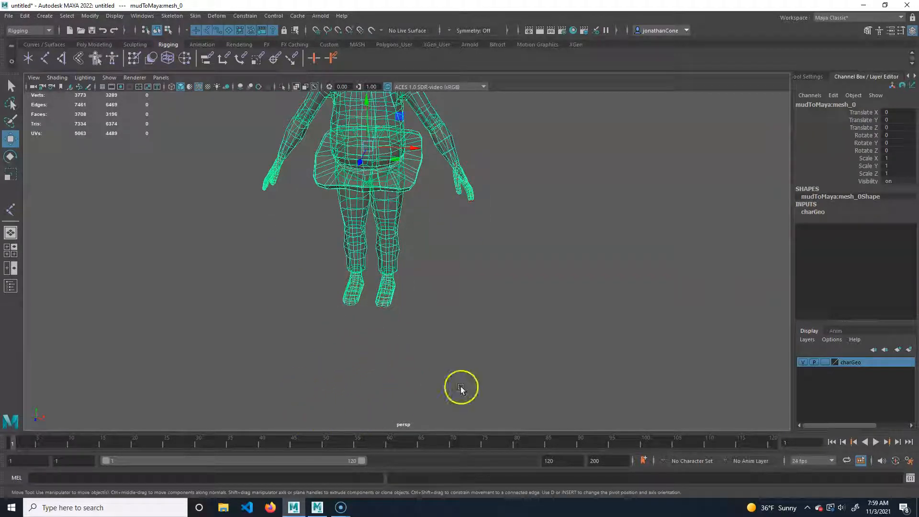
{"action": "left_click_drag", "start_coordinate": [400, 206], "coordinate": [386, 300], "text": "alt"}
{"action": "right_click_drag", "start_coordinate": [386, 299], "coordinate": [458, 338], "text": "alt"}
{"action": "middle_click_drag", "start_coordinate": [457, 336], "coordinate": [474, 269], "text": "alt"}
{"action": "left_click", "coordinate": [474, 269]}
{"action": "left_click_drag", "start_coordinate": [474, 276], "coordinate": [383, 269], "text": "alt"}
{"action": "right_click_drag", "start_coordinate": [383, 269], "coordinate": [415, 284], "text": "alt"}
{"action": "middle_click_drag", "start_coordinate": [414, 284], "coordinate": [433, 300], "text": "alt"}
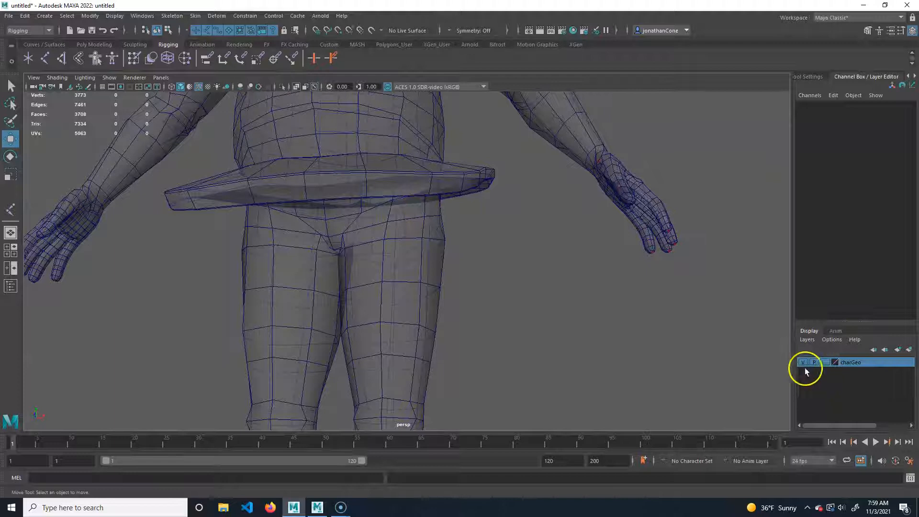
{"action": "left_click", "coordinate": [825, 363]}
{"action": "left_click", "coordinate": [824, 363]}
Test picking the referenced character mesh and examine the guide curves from several angles
{"action": "right_click_drag", "start_coordinate": [555, 277], "coordinate": [474, 294], "text": "alt"}
{"action": "left_click_drag", "start_coordinate": [474, 293], "coordinate": [414, 292], "text": "alt"}
{"action": "right_click_drag", "start_coordinate": [414, 292], "coordinate": [474, 314], "text": "alt"}
{"action": "middle_click_drag", "start_coordinate": [474, 314], "coordinate": [469, 296], "text": "alt"}
{"action": "middle_click_drag", "start_coordinate": [434, 249], "coordinate": [445, 301], "text": "alt"}
{"action": "right_click_drag", "start_coordinate": [445, 302], "coordinate": [349, 269], "text": "alt"}
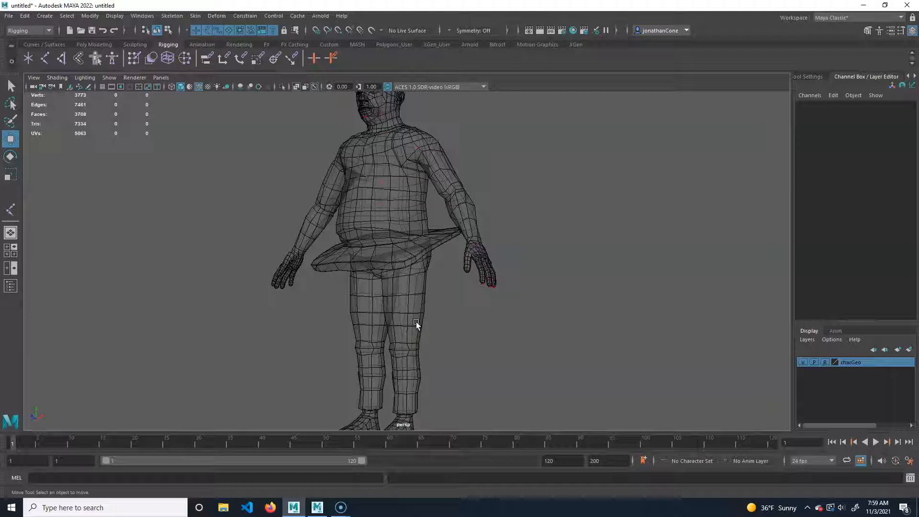
{"action": "left_click", "coordinate": [450, 288]}
{"action": "left_click", "coordinate": [398, 289]}
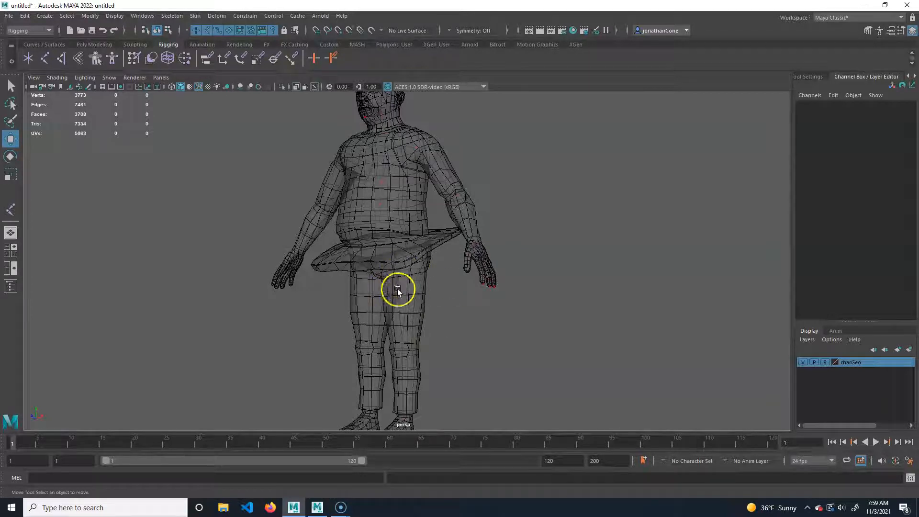
{"action": "right_click_drag", "start_coordinate": [387, 391], "coordinate": [396, 345], "text": "alt"}
{"action": "left_click_drag", "start_coordinate": [397, 344], "coordinate": [336, 335], "text": "alt"}
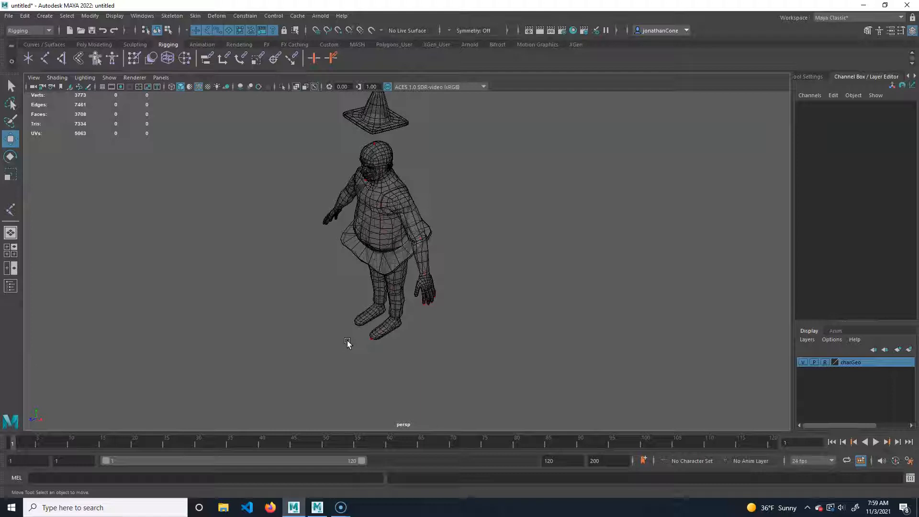
{"action": "left_click_drag", "start_coordinate": [348, 344], "coordinate": [310, 273], "text": "alt"}
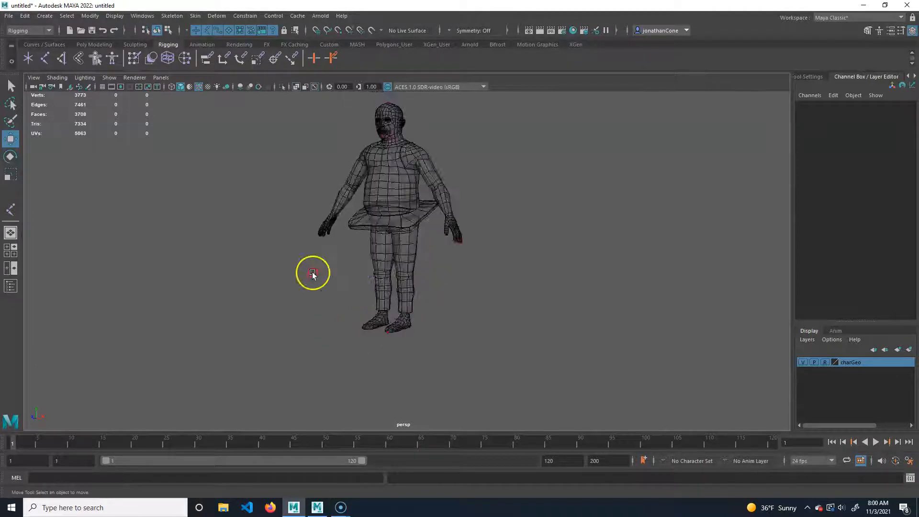
{"action": "right_click_drag", "start_coordinate": [310, 273], "coordinate": [402, 277], "text": "alt"}
{"action": "right_click_drag", "start_coordinate": [248, 280], "coordinate": [318, 293], "text": "alt"}
{"action": "left_click_drag", "start_coordinate": [318, 294], "coordinate": [341, 293], "text": "alt"}
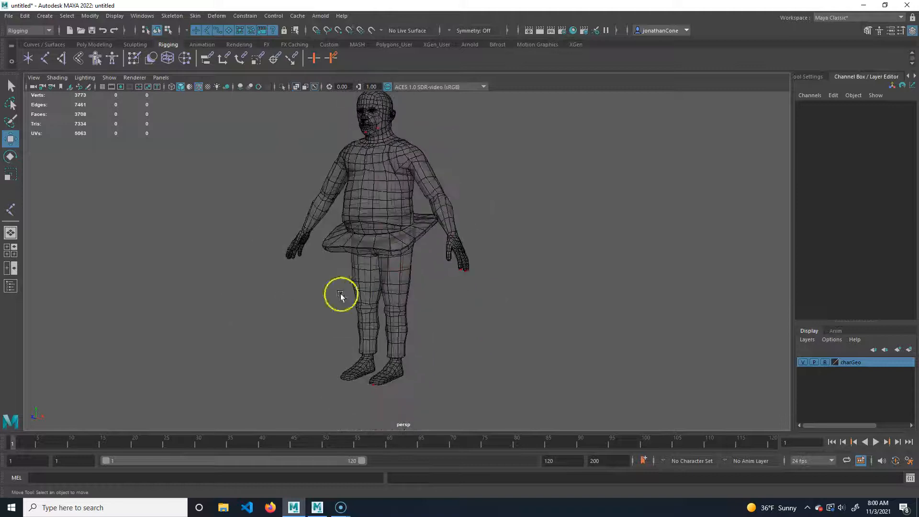
{"action": "right_click_drag", "start_coordinate": [341, 294], "coordinate": [425, 301], "text": "alt"}
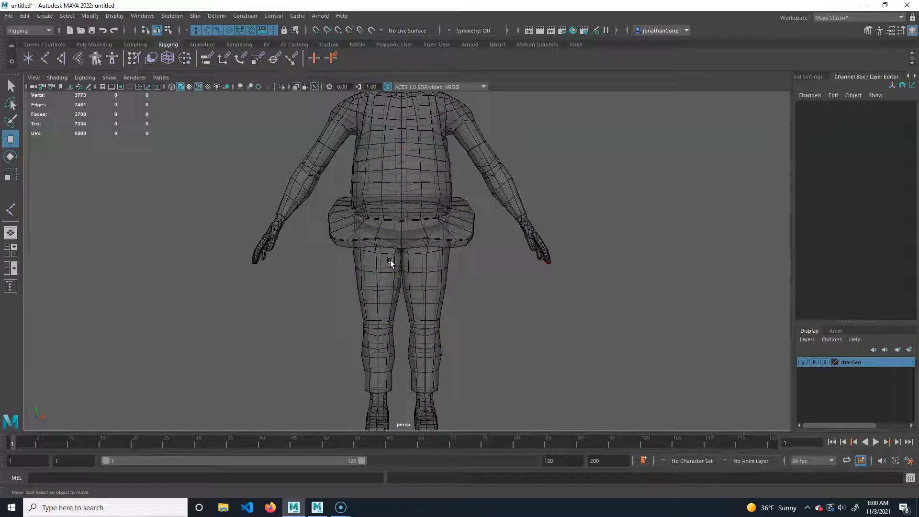
Select the leg curve's ankle CV in side view and move it slightly back inside the ankle
{"action": "left_click_drag", "start_coordinate": [437, 312], "coordinate": [365, 289], "text": "alt"}
{"action": "right_click_drag", "start_coordinate": [365, 289], "coordinate": [463, 308], "text": "alt"}
{"action": "left_click_drag", "start_coordinate": [463, 308], "coordinate": [455, 310], "text": "alt"}
{"action": "left_click_drag", "start_coordinate": [392, 310], "coordinate": [412, 285], "text": "alt"}
{"action": "left_click", "coordinate": [447, 160]}
{"action": "left_click", "coordinate": [465, 337]}
{"action": "right_click_drag", "start_coordinate": [412, 286], "coordinate": [445, 273], "text": "alt"}
{"action": "left_click_drag", "start_coordinate": [445, 273], "coordinate": [360, 291], "text": "alt"}
{"action": "right_click_drag", "start_coordinate": [360, 291], "coordinate": [527, 309], "text": "alt"}
{"action": "left_click_drag", "start_coordinate": [528, 310], "coordinate": [483, 292], "text": "alt"}
{"action": "right_click_drag", "start_coordinate": [459, 285], "coordinate": [417, 275]}
{"action": "left_click_drag", "start_coordinate": [443, 327], "coordinate": [455, 326], "text": "alt"}
{"action": "left_click_drag", "start_coordinate": [432, 311], "coordinate": [486, 284]}
{"action": "middle_click_drag", "start_coordinate": [418, 254], "coordinate": [427, 257]}
{"action": "left_click_drag", "start_coordinate": [427, 257], "coordinate": [427, 254]}
Select the leg curve's ball-of-foot CV and check the curve's alignment with the foot and leg from front and side
{"action": "middle_click_drag", "start_coordinate": [464, 376], "coordinate": [579, 328], "text": "alt"}
{"action": "left_click_drag", "start_coordinate": [465, 330], "coordinate": [468, 306], "text": "alt"}
{"action": "left_click_drag", "start_coordinate": [448, 353], "coordinate": [445, 345], "text": "alt"}
{"action": "middle_click_drag", "start_coordinate": [370, 346], "coordinate": [411, 352], "text": "alt"}
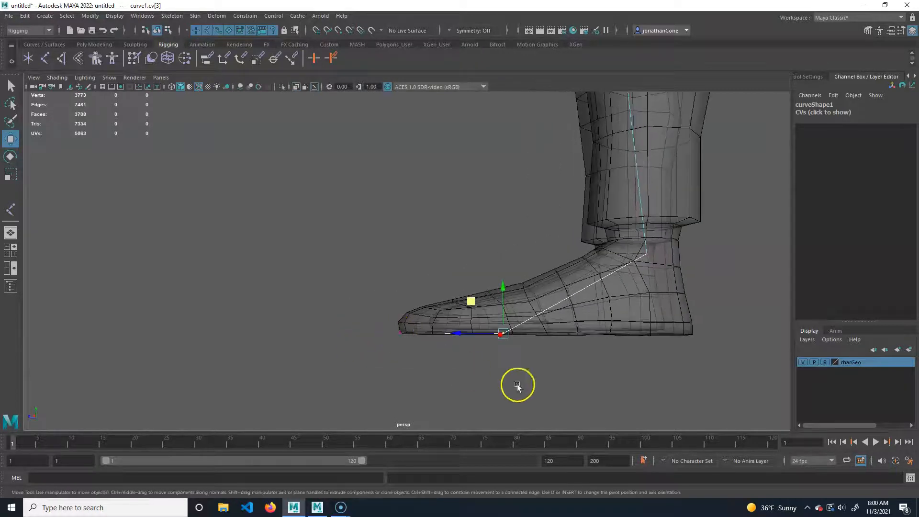
{"action": "right_click_drag", "start_coordinate": [517, 385], "coordinate": [472, 352], "text": "alt"}
{"action": "left_click_drag", "start_coordinate": [519, 304], "coordinate": [438, 314], "text": "alt"}
{"action": "middle_click_drag", "start_coordinate": [467, 273], "coordinate": [478, 371], "text": "alt"}
{"action": "right_click_drag", "start_coordinate": [479, 371], "coordinate": [412, 311], "text": "alt"}
{"action": "middle_click_drag", "start_coordinate": [406, 300], "coordinate": [405, 308], "text": "alt"}
{"action": "left_click_drag", "start_coordinate": [406, 310], "coordinate": [404, 277], "text": "alt"}
{"action": "right_click_drag", "start_coordinate": [404, 277], "coordinate": [468, 308], "text": "alt"}
{"action": "left_click_drag", "start_coordinate": [467, 308], "coordinate": [445, 290], "text": "alt"}
{"action": "middle_click_drag", "start_coordinate": [520, 225], "coordinate": [511, 282], "text": "alt"}
{"action": "right_click_drag", "start_coordinate": [598, 298], "coordinate": [433, 280], "text": "alt"}
{"action": "middle_click_drag", "start_coordinate": [431, 282], "coordinate": [420, 247], "text": "alt"}
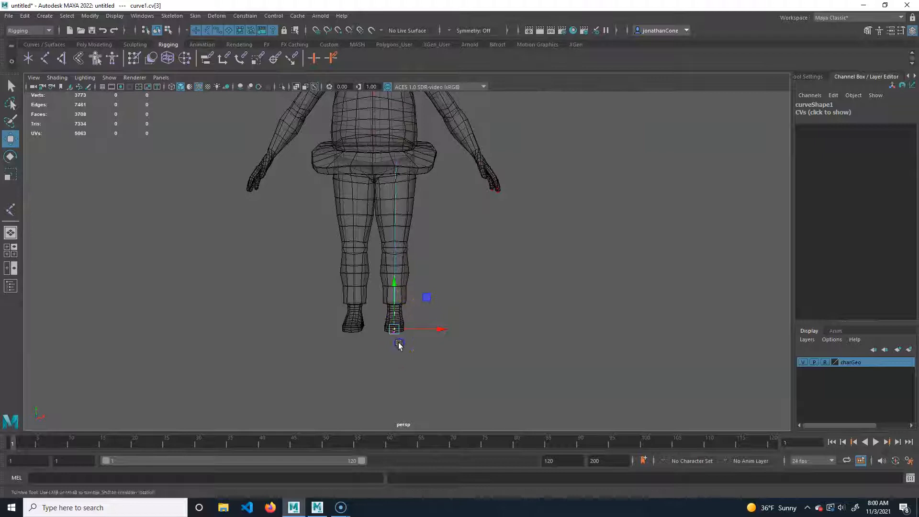
{"action": "left_click_drag", "start_coordinate": [405, 427], "coordinate": [419, 312], "text": "alt"}
{"action": "right_click_drag", "start_coordinate": [418, 312], "coordinate": [459, 314], "text": "alt"}
{"action": "left_click_drag", "start_coordinate": [460, 314], "coordinate": [489, 328], "text": "alt"}
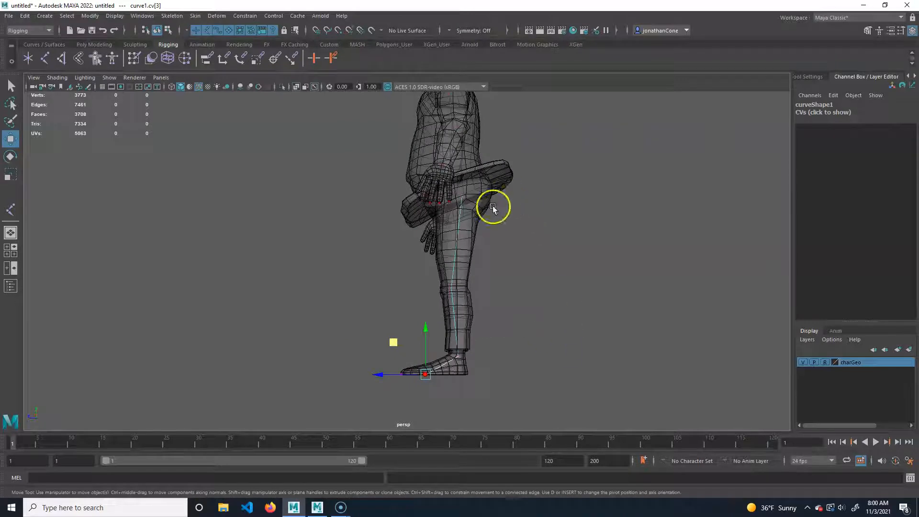
Select the leg curve's CVs from knee to toe and try moving them together, undoing each move
{"action": "left_click_drag", "start_coordinate": [339, 412], "coordinate": [549, 284]}
{"action": "left_click_drag", "start_coordinate": [426, 328], "coordinate": [543, 310]}
{"action": "key", "text": "ctrl+z"}
{"action": "left_click_drag", "start_coordinate": [382, 357], "coordinate": [484, 351], "text": "alt"}
{"action": "left_click_drag", "start_coordinate": [432, 331], "coordinate": [509, 324]}
{"action": "key", "text": "ctrl+z"}
Try rotating the selected knee-to-toe CVs, undo the rotation, and deselect the curve
{"action": "key", "text": "e"}
{"action": "left_click_drag", "start_coordinate": [416, 283], "coordinate": [358, 249]}
{"action": "mouse_move", "coordinate": [394, 294]}
{"action": "left_mouse_down", "text": "alt"}
{"action": "mouse_move", "coordinate": [411, 324]}
{"action": "mouse_move", "coordinate": [406, 299]}
{"action": "left_mouse_up", "text": "alt"}
{"action": "left_click_drag", "start_coordinate": [378, 349], "coordinate": [380, 350]}
{"action": "key", "text": "ctrl+z"}
{"action": "middle_click_drag", "start_coordinate": [438, 325], "coordinate": [411, 360], "text": "alt"}
{"action": "left_click_drag", "start_coordinate": [424, 286], "coordinate": [418, 306], "text": "alt"}
{"action": "left_click", "coordinate": [436, 234]}
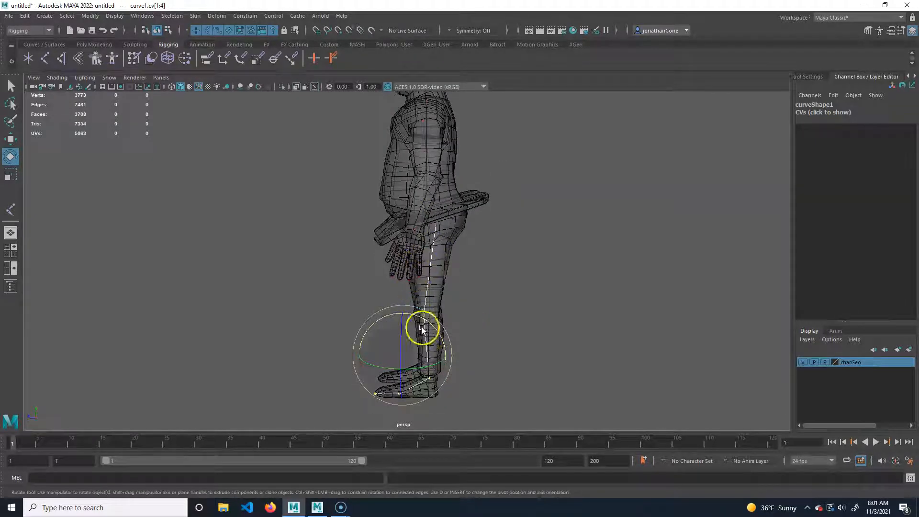
{"action": "left_click", "coordinate": [338, 264]}
{"action": "left_click_drag", "start_coordinate": [338, 264], "coordinate": [386, 261], "text": "alt"}
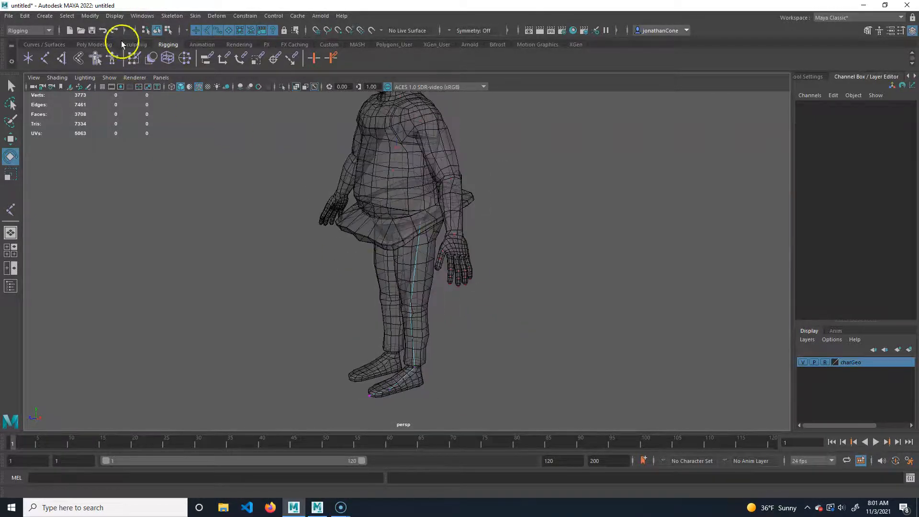
Create a polygon plane and set its width and height subdivisions to 1
{"action": "left_click", "coordinate": [143, 44]}
{"action": "left_click", "coordinate": [96, 45]}
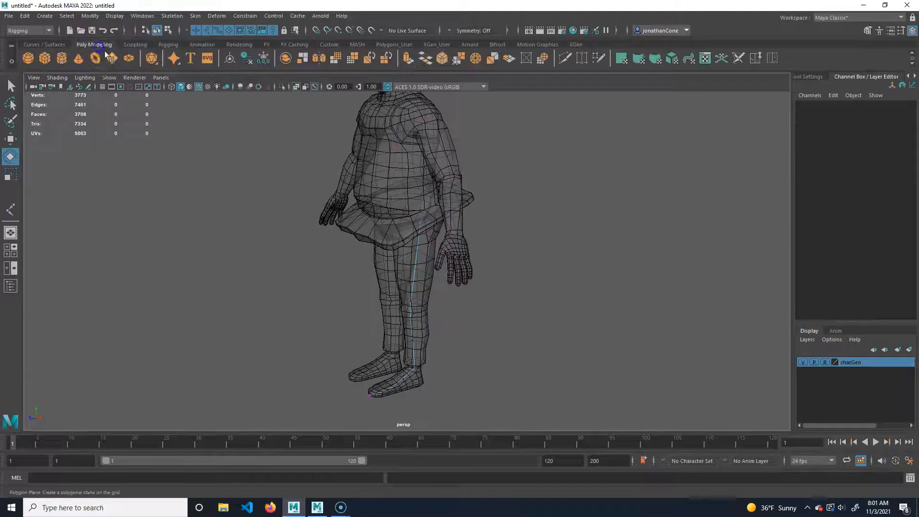
{"action": "left_click", "coordinate": [112, 58]}
{"action": "left_click_drag", "start_coordinate": [321, 227], "coordinate": [365, 249], "text": "alt"}
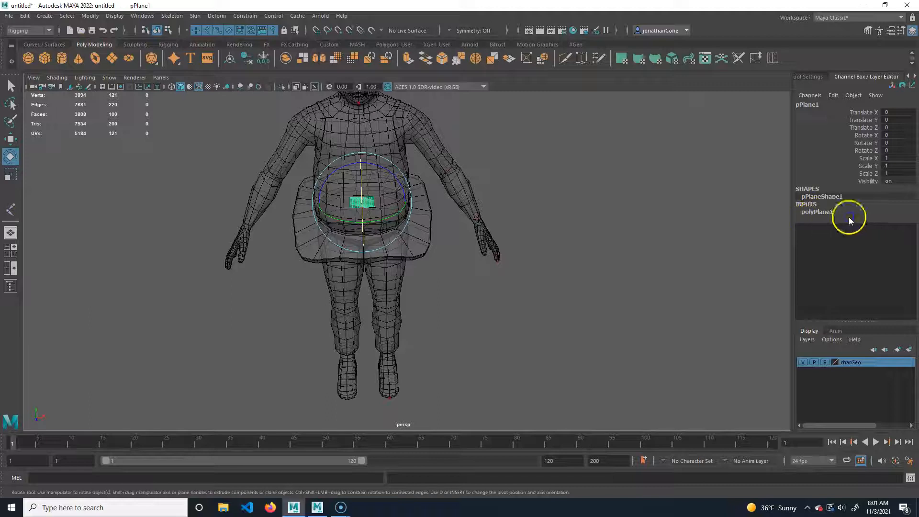
{"action": "left_click", "coordinate": [846, 213]}
{"action": "left_click_drag", "start_coordinate": [899, 235], "coordinate": [908, 246]}
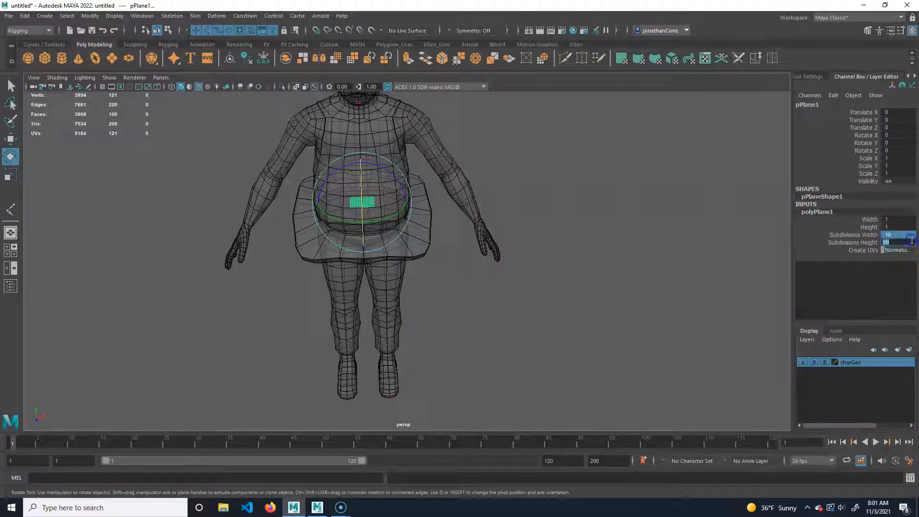
{"action": "left_click_drag", "start_coordinate": [421, 270], "coordinate": [402, 274], "text": "alt"}
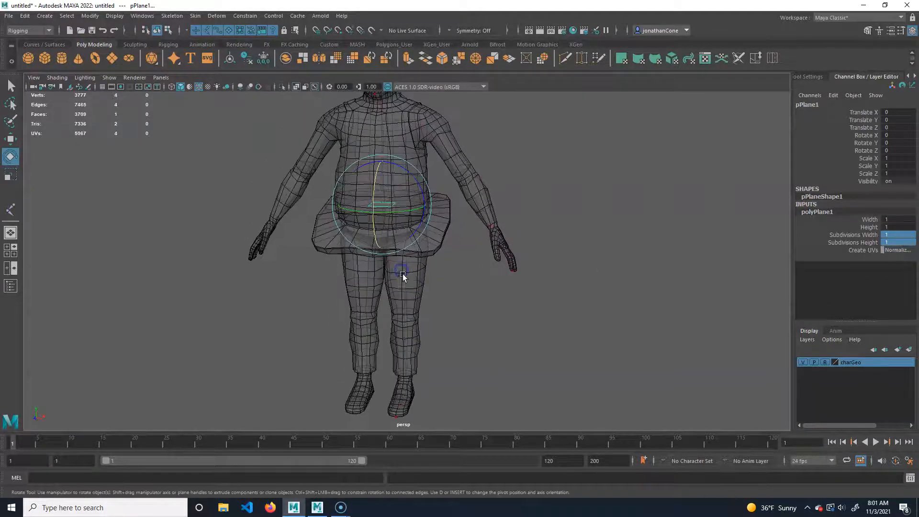
Move the plane beside the leg to X 4.216, Y -4.123 and rotate it -90 degrees in Z
{"action": "key", "text": "w"}
{"action": "left_click_drag", "start_coordinate": [414, 173], "coordinate": [535, 317]}
{"action": "key", "text": "e"}
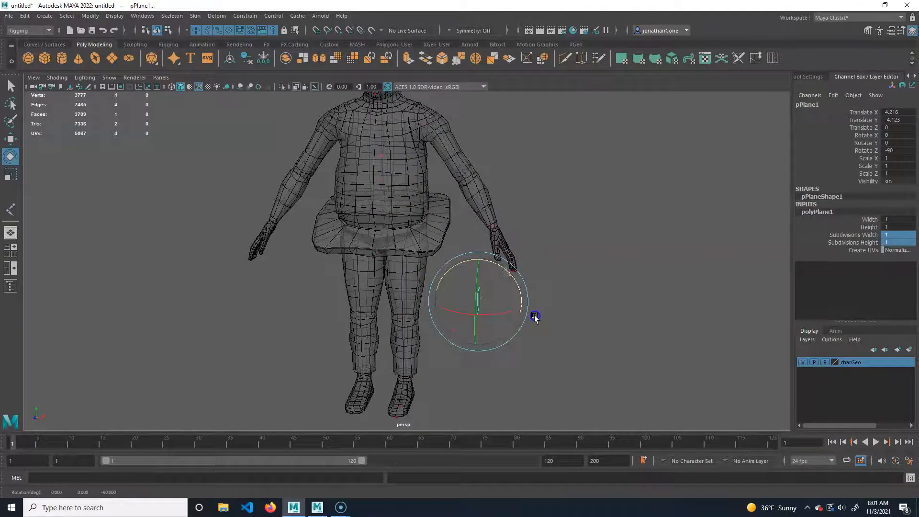
{"action": "left_click_drag", "start_coordinate": [574, 350], "coordinate": [541, 284], "text": "alt"}
Scale the plane uniformly to 8.231 and move it to X 3.399, Y -3.991 alongside the leg
{"action": "key", "text": "r"}
{"action": "left_click_drag", "start_coordinate": [465, 294], "coordinate": [339, 306], "text": "alt"}
{"action": "key", "text": "w"}
{"action": "left_click", "coordinate": [468, 303]}
{"action": "left_click_drag", "start_coordinate": [382, 219], "coordinate": [424, 248], "text": "alt"}
Try tilting the plane with a free rotation across several axes and undo it
{"action": "left_click_drag", "start_coordinate": [424, 334], "coordinate": [423, 229]}
{"action": "key", "text": "e"}
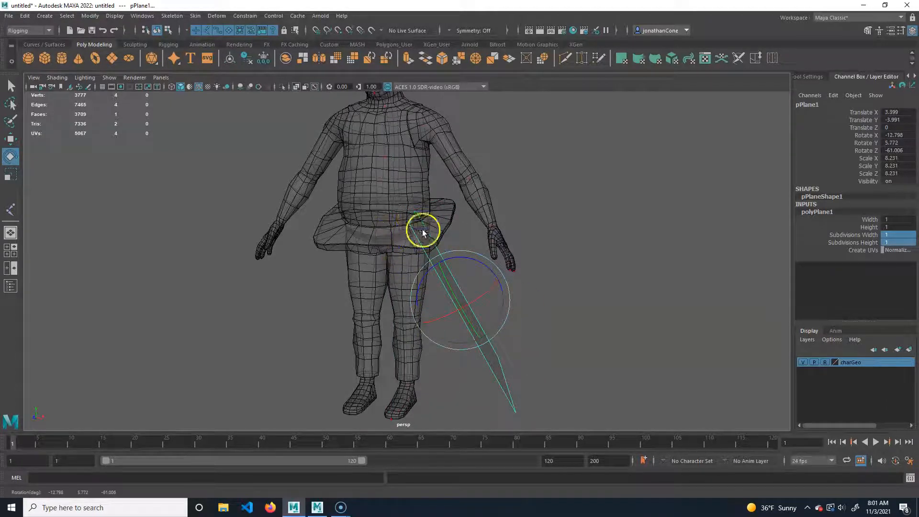
{"action": "key", "text": "ctrl+z"}
Move the plane away from the character to X 10.972
{"action": "left_click_drag", "start_coordinate": [490, 338], "coordinate": [438, 344], "text": "alt"}
{"action": "key", "text": "w"}
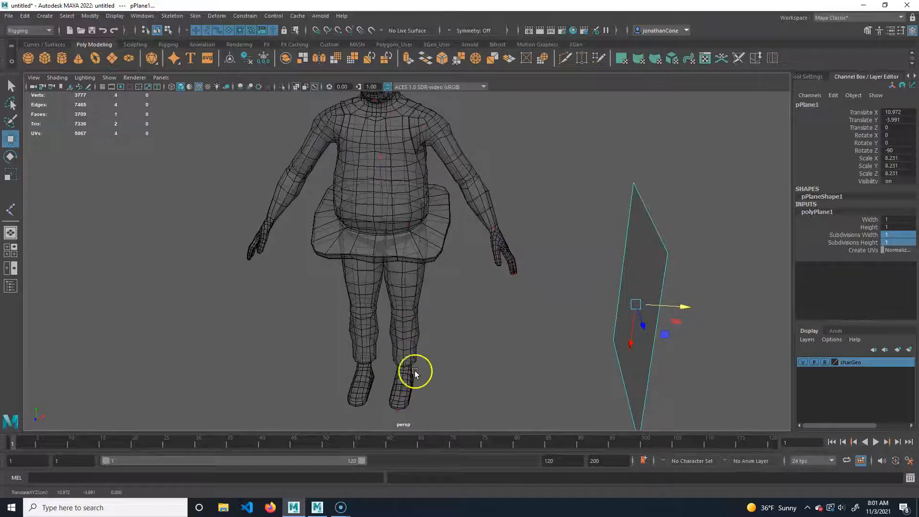
Select the leg guide curve and center its pivot
{"action": "scroll", "coordinate": [366, 329], "scroll_direction": "up", "scroll_amount": 5}
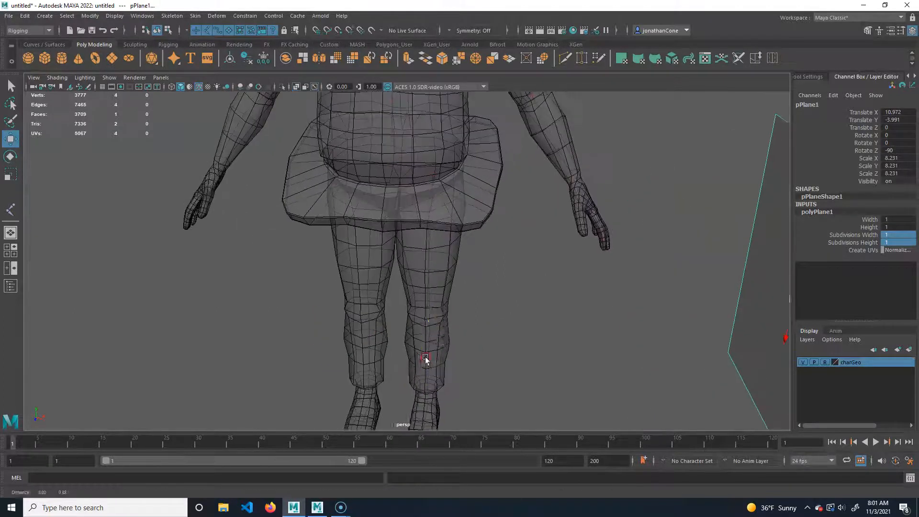
{"action": "left_click_drag", "start_coordinate": [425, 291], "coordinate": [448, 293], "text": "alt"}
{"action": "left_click", "coordinate": [421, 240]}
{"action": "scroll", "coordinate": [462, 316], "scroll_direction": "up", "scroll_amount": 4}
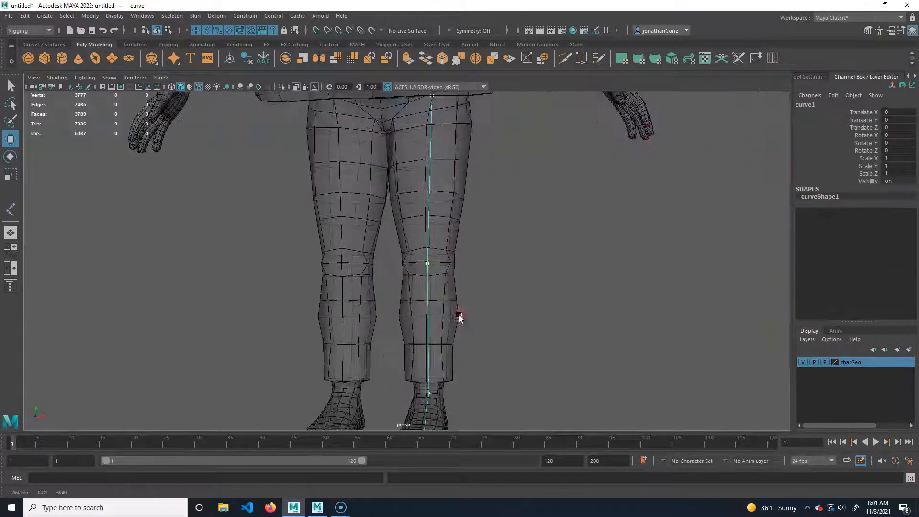
{"action": "scroll", "coordinate": [469, 295], "scroll_direction": "down", "scroll_amount": 6}
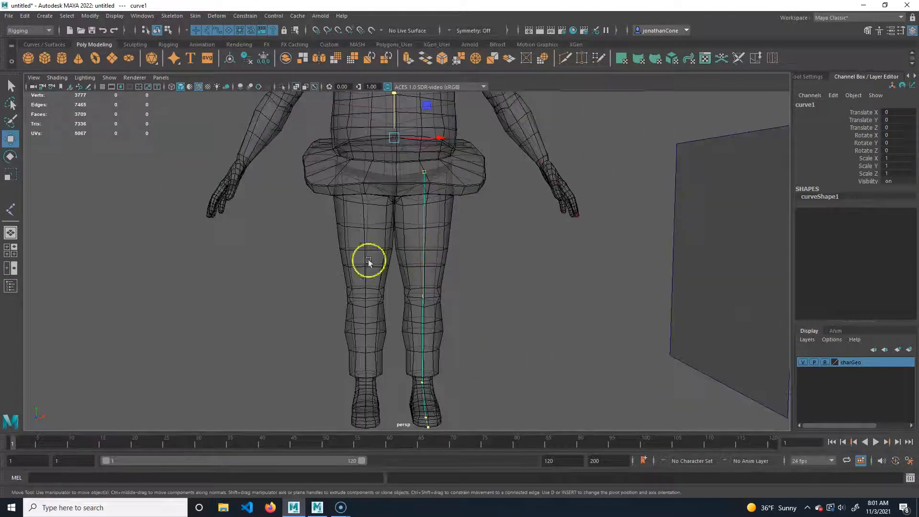
{"action": "left_click", "coordinate": [80, 18]}
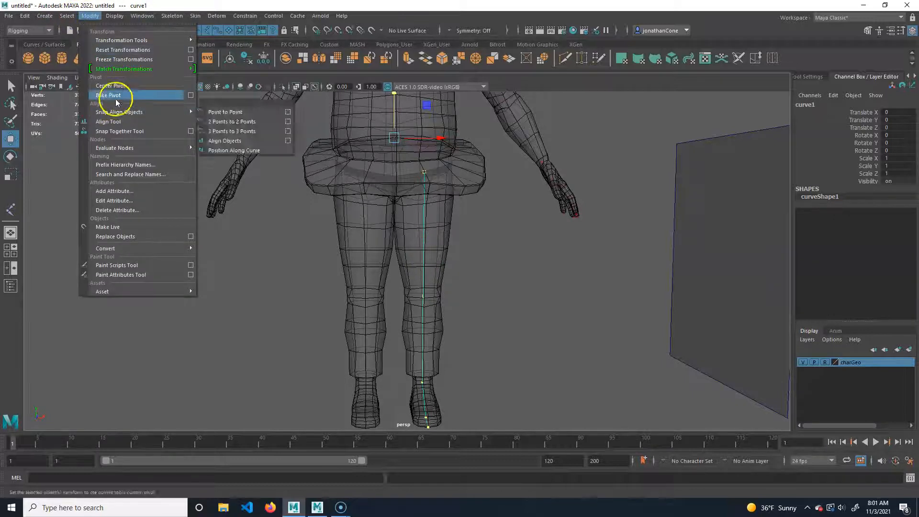
{"action": "left_click", "coordinate": [119, 86]}
Try reorienting the leg curve's pivot axes to line up with the leg, and undo the change
{"action": "left_click_drag", "start_coordinate": [474, 341], "coordinate": [394, 308], "text": "alt"}
{"action": "right_click_drag", "start_coordinate": [394, 308], "coordinate": [454, 311], "text": "alt"}
{"action": "left_click_drag", "start_coordinate": [454, 312], "coordinate": [496, 351], "text": "alt"}
{"action": "left_click_drag", "start_coordinate": [418, 290], "coordinate": [443, 256], "text": "alt"}
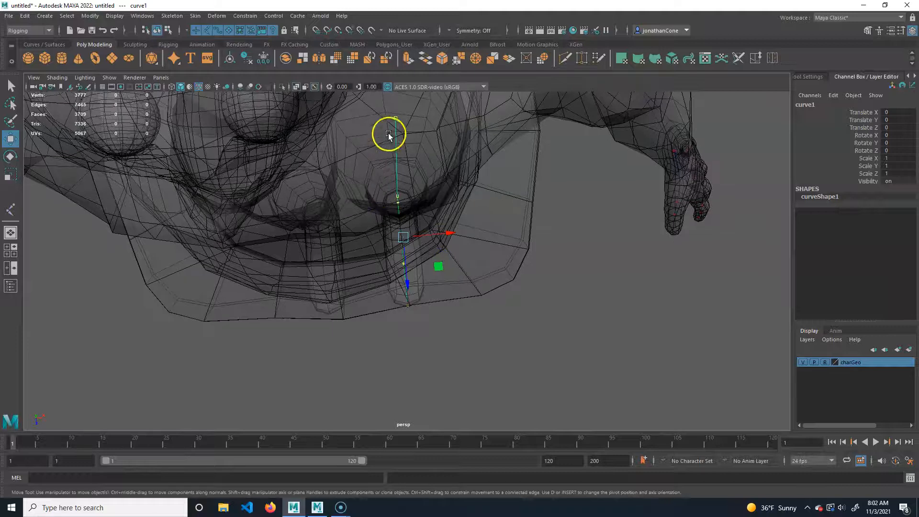
{"action": "left_click_drag", "start_coordinate": [389, 245], "coordinate": [473, 290], "text": "alt"}
{"action": "left_click_drag", "start_coordinate": [407, 262], "coordinate": [409, 271], "text": "alt"}
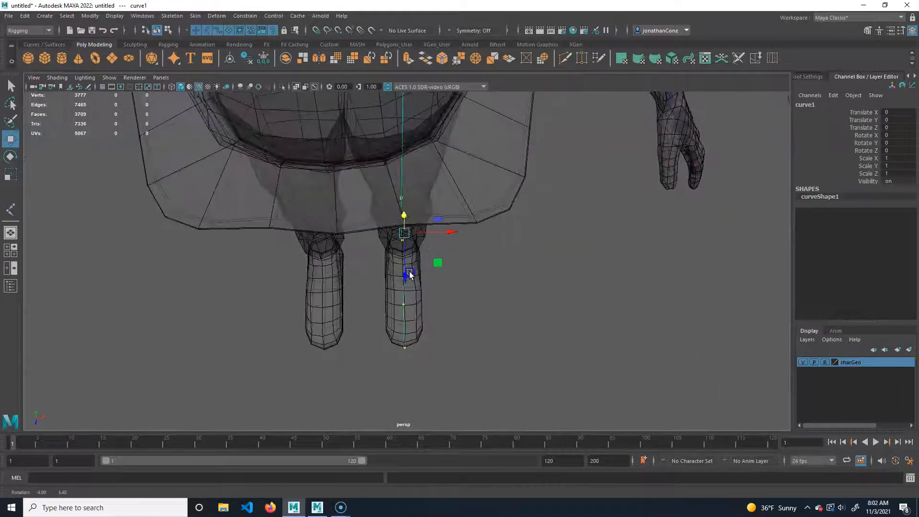
{"action": "key", "text": "e"}
{"action": "left_click", "coordinate": [433, 262]}
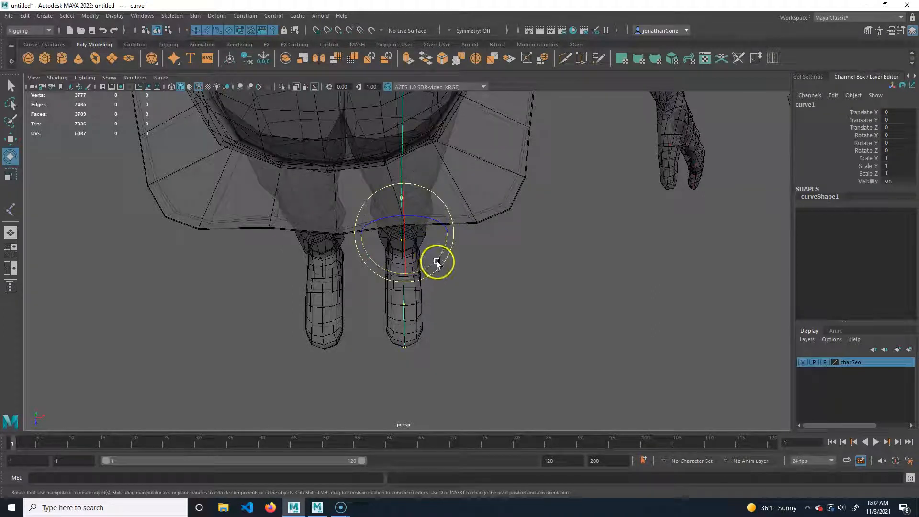
{"action": "key", "text": "d"}
{"action": "key", "text": "d"}
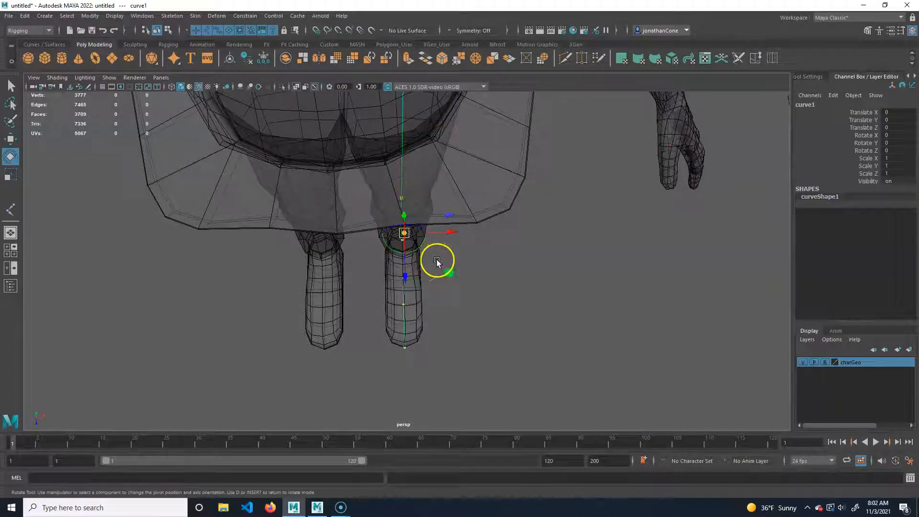
{"action": "key", "text": "plus"}
{"action": "left_click", "coordinate": [434, 272]}
{"action": "left_click_drag", "start_coordinate": [438, 260], "coordinate": [436, 262]}
{"action": "key", "text": "d"}
{"action": "left_click_drag", "start_coordinate": [422, 296], "coordinate": [405, 109], "text": "alt"}
{"action": "left_click_drag", "start_coordinate": [424, 278], "coordinate": [429, 301], "text": "alt"}
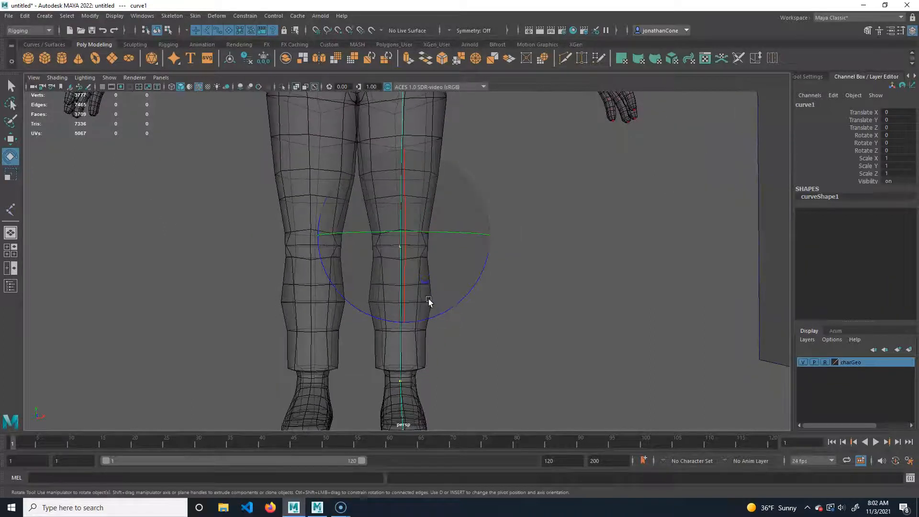
{"action": "key", "text": "d"}
{"action": "left_click_drag", "start_coordinate": [433, 268], "coordinate": [434, 270]}
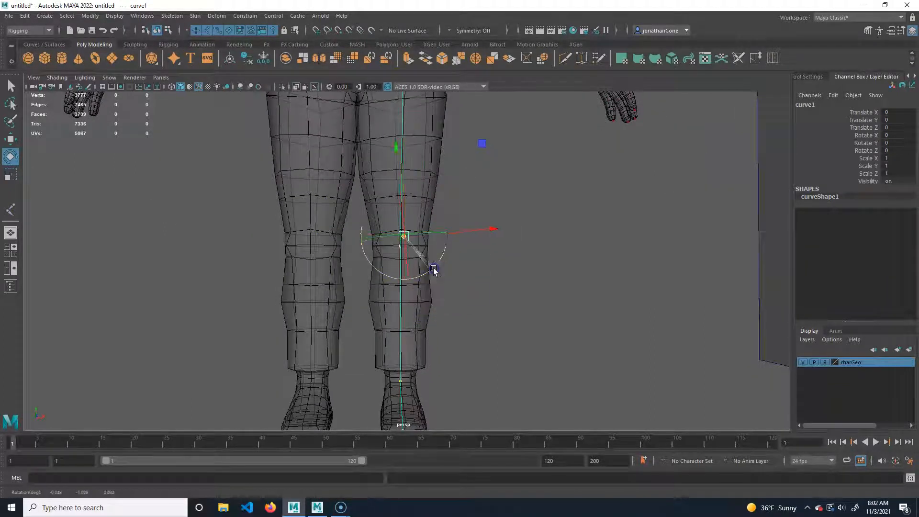
{"action": "key", "text": "d"}
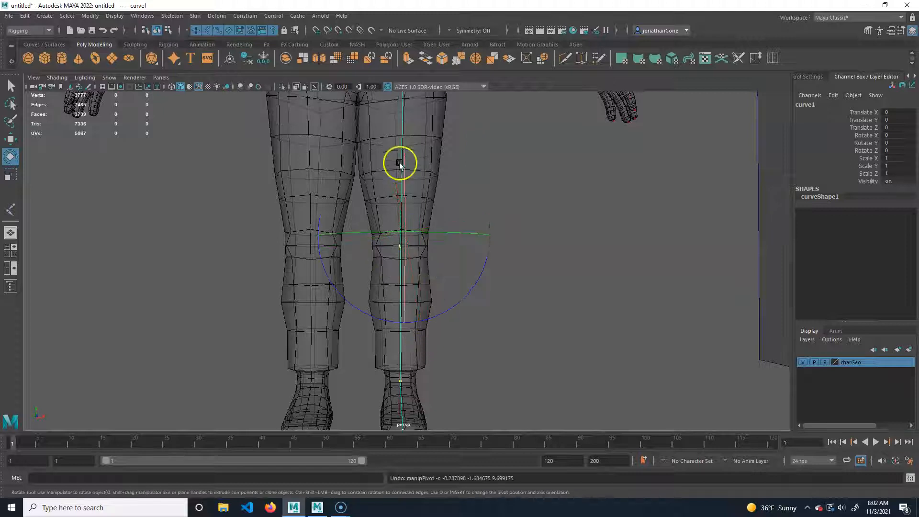
Scale the leg curve toward zero along its X axis to flatten it onto one plane
{"action": "left_click_drag", "start_coordinate": [408, 340], "coordinate": [395, 273], "text": "alt"}
{"action": "left_click_drag", "start_coordinate": [417, 346], "coordinate": [359, 314], "text": "alt"}
{"action": "key", "text": "r"}
{"action": "left_click_drag", "start_coordinate": [420, 241], "coordinate": [493, 244], "text": "alt"}
{"action": "left_click_drag", "start_coordinate": [395, 236], "coordinate": [395, 236]}
{"action": "left_click_drag", "start_coordinate": [491, 245], "coordinate": [489, 244]}
{"action": "left_click_drag", "start_coordinate": [401, 238], "coordinate": [402, 239]}
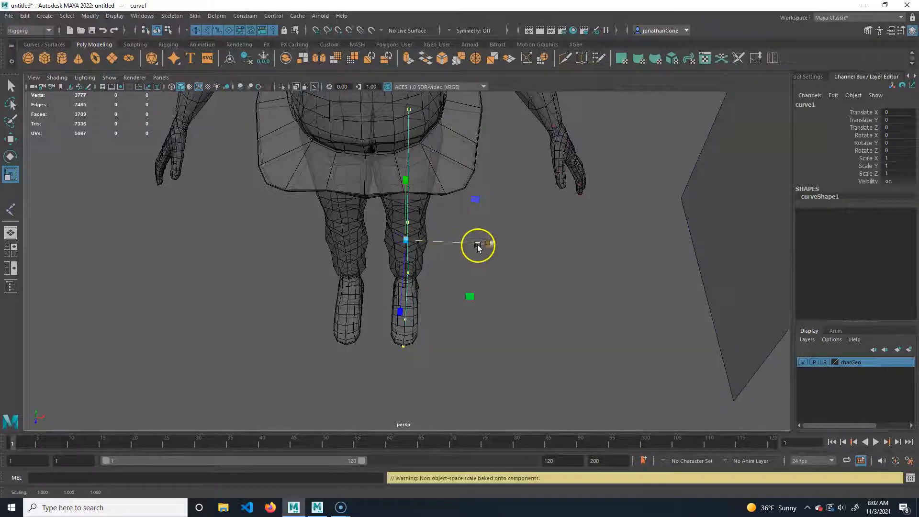
{"action": "left_click_drag", "start_coordinate": [495, 243], "coordinate": [407, 238]}
{"action": "left_click_drag", "start_coordinate": [409, 242], "coordinate": [386, 245], "text": "alt"}
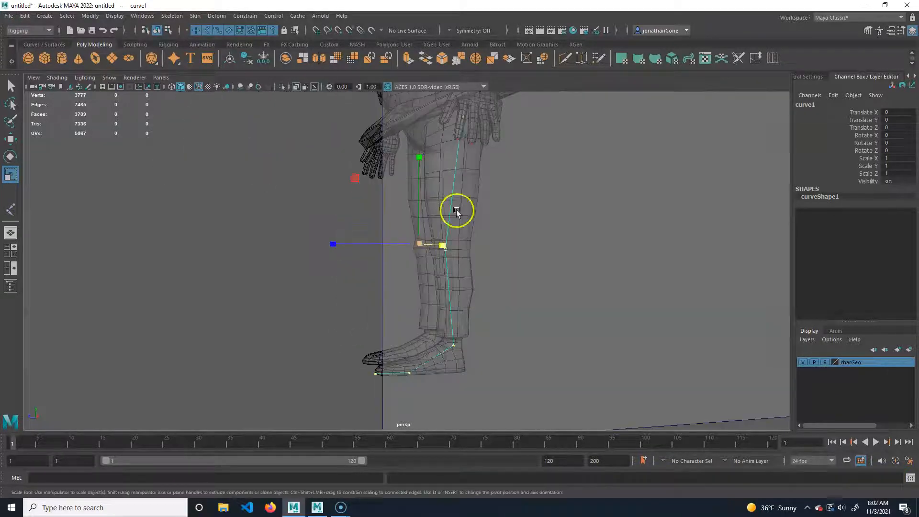
Examine the leg curve's alignment and pivot orientation inside the leg from the front and at angles
{"action": "left_click_drag", "start_coordinate": [389, 321], "coordinate": [476, 344], "text": "alt"}
{"action": "left_click_drag", "start_coordinate": [402, 311], "coordinate": [403, 331], "text": "alt"}
{"action": "key", "text": "d"}
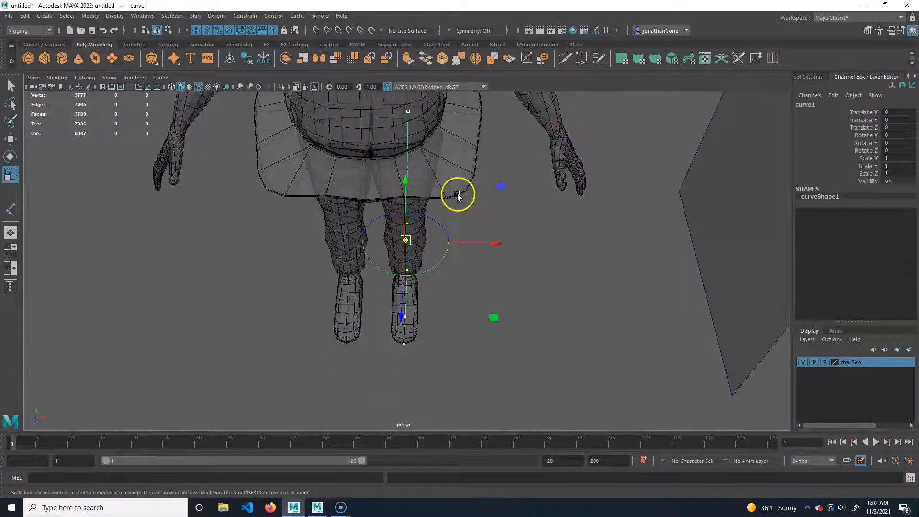
{"action": "left_click_drag", "start_coordinate": [460, 323], "coordinate": [517, 294], "text": "alt"}
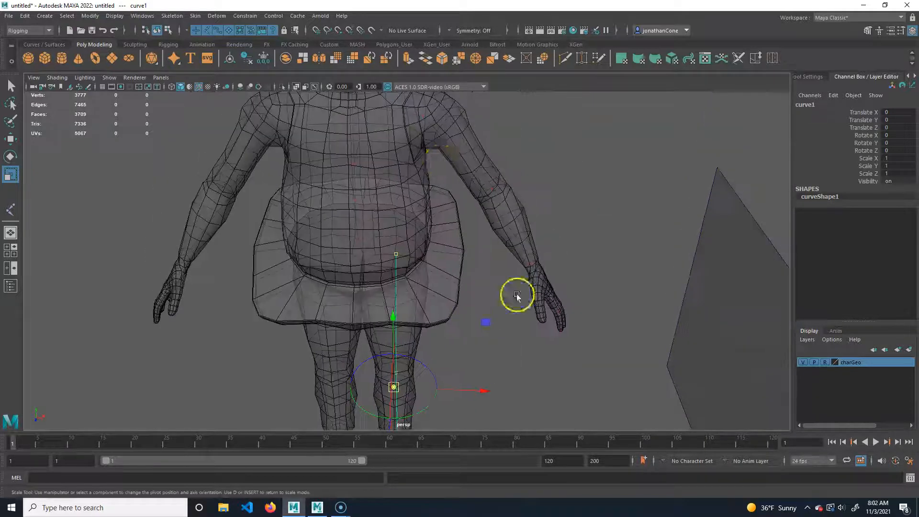
{"action": "middle_click_drag", "start_coordinate": [493, 336], "coordinate": [488, 184], "text": "alt"}
{"action": "right_click_drag", "start_coordinate": [392, 283], "coordinate": [459, 297], "text": "alt"}
{"action": "middle_click_drag", "start_coordinate": [459, 298], "coordinate": [476, 333], "text": "alt"}
{"action": "left_click_drag", "start_coordinate": [405, 307], "coordinate": [425, 343], "text": "alt"}
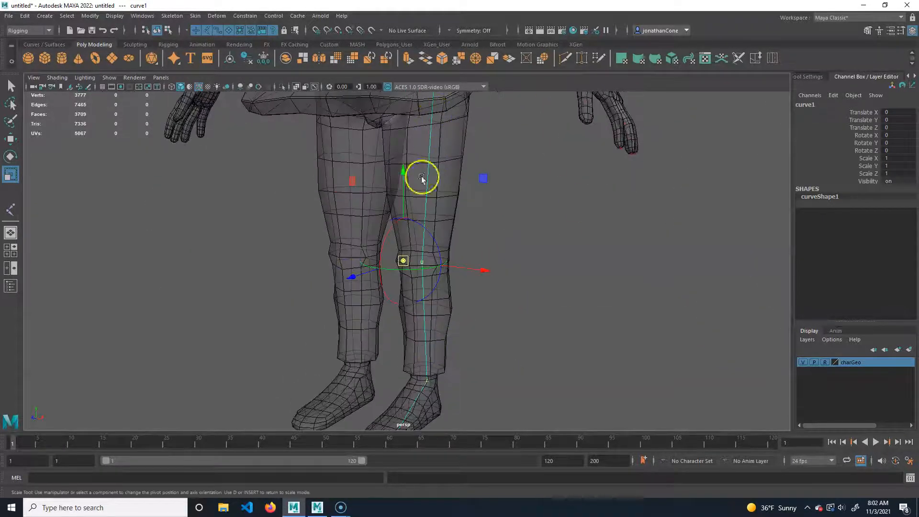
{"action": "left_click_drag", "start_coordinate": [407, 431], "coordinate": [437, 346], "text": "alt"}
{"action": "left_click_drag", "start_coordinate": [433, 246], "coordinate": [468, 369], "text": "alt"}
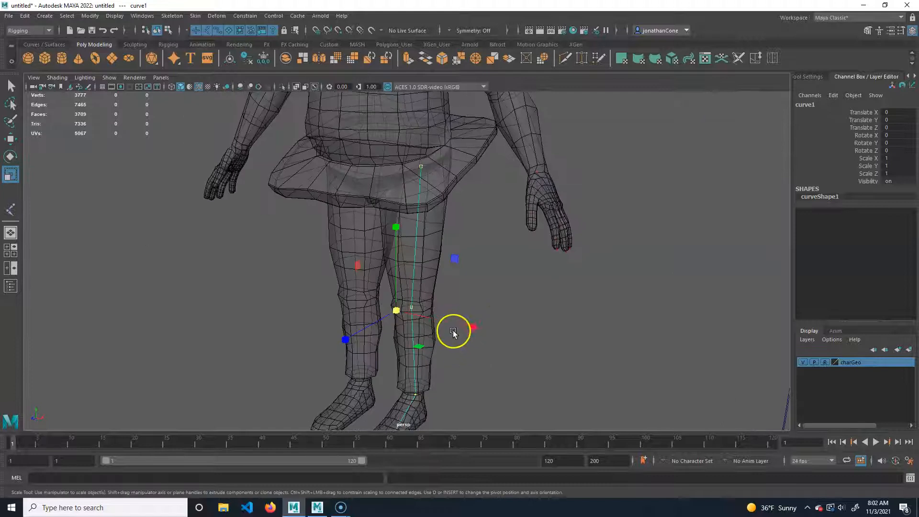
Select the spine guide curve and scale it to zero in X so it lies flat on the center plane
{"action": "key", "text": "q"}
{"action": "middle_click_drag", "start_coordinate": [417, 195], "coordinate": [422, 349], "text": "alt"}
{"action": "left_click", "coordinate": [385, 227]}
{"action": "left_click_drag", "start_coordinate": [388, 228], "coordinate": [418, 238], "text": "alt"}
{"action": "middle_click_drag", "start_coordinate": [419, 238], "coordinate": [418, 303], "text": "alt"}
{"action": "scroll", "coordinate": [372, 297], "scroll_direction": "up", "scroll_amount": 3}
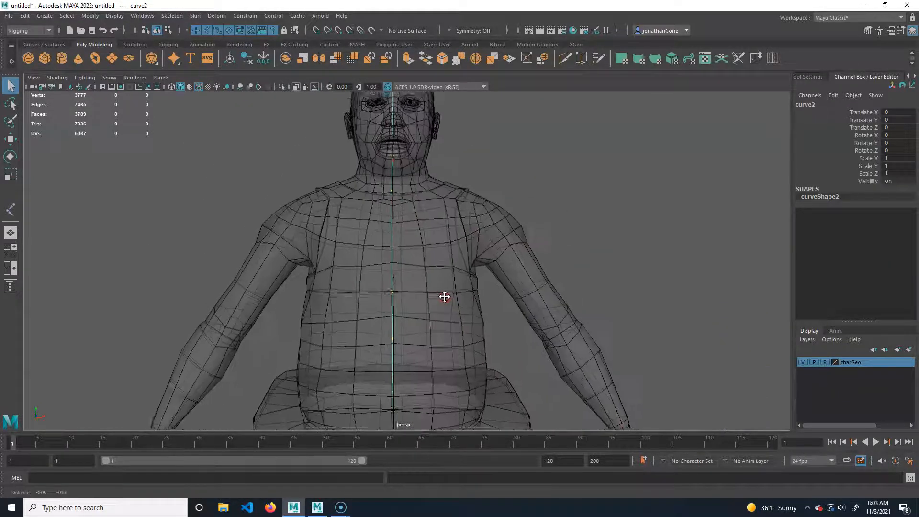
{"action": "key", "text": "r"}
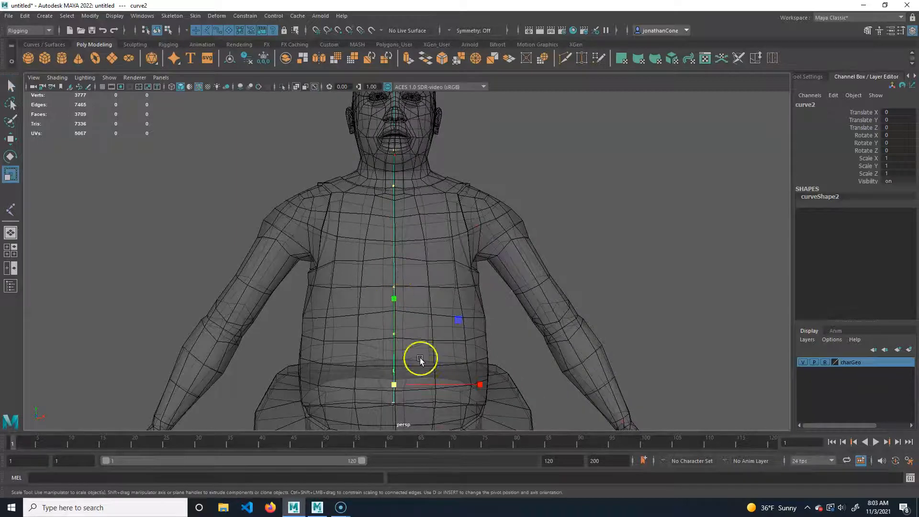
{"action": "middle_click_drag", "start_coordinate": [497, 392], "coordinate": [510, 360], "text": "alt"}
{"action": "left_click_drag", "start_coordinate": [493, 351], "coordinate": [437, 349]}
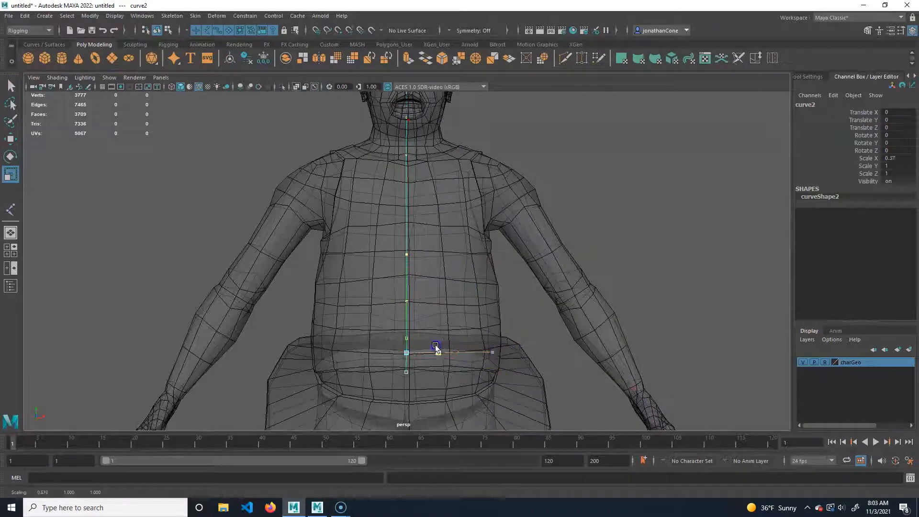
{"action": "left_click_drag", "start_coordinate": [493, 352], "coordinate": [414, 349]}
{"action": "left_click_drag", "start_coordinate": [493, 353], "coordinate": [408, 358]}
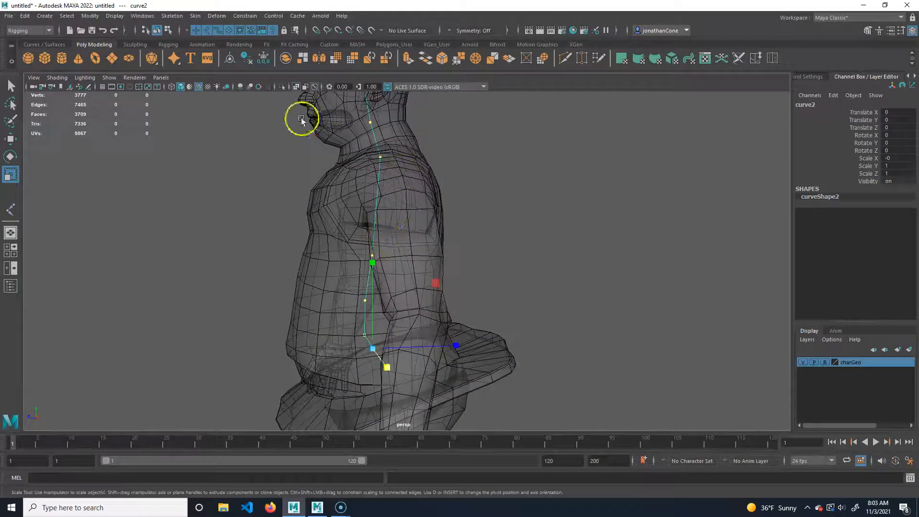
Switch to the side view and move the plane off the character to Y -0.297, Z -9.525
{"action": "left_click_drag", "start_coordinate": [522, 260], "coordinate": [398, 318], "text": "alt"}
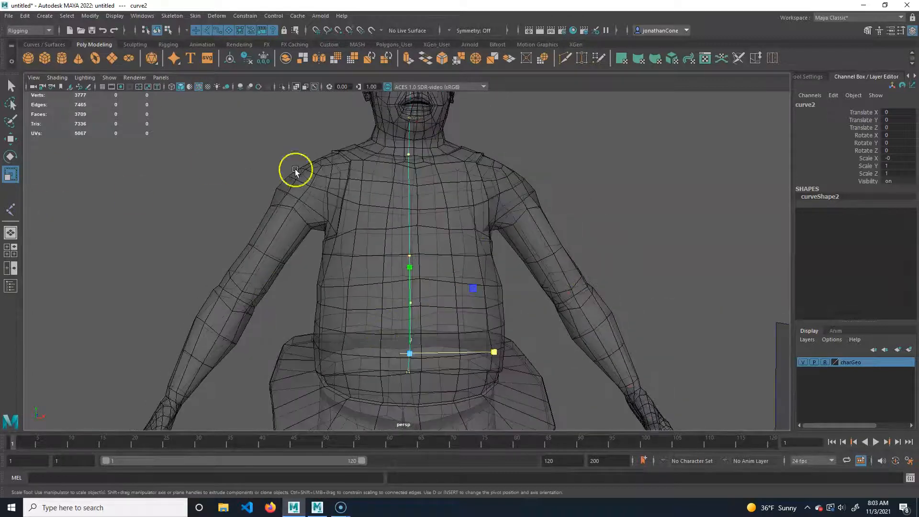
{"action": "left_click_drag", "start_coordinate": [623, 303], "coordinate": [339, 316], "text": "alt"}
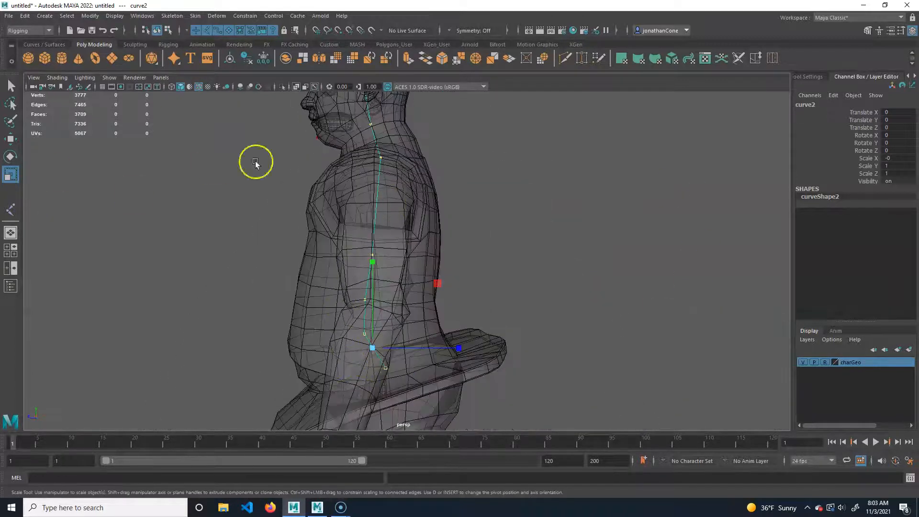
{"action": "left_click_drag", "start_coordinate": [224, 256], "coordinate": [283, 277], "text": "alt"}
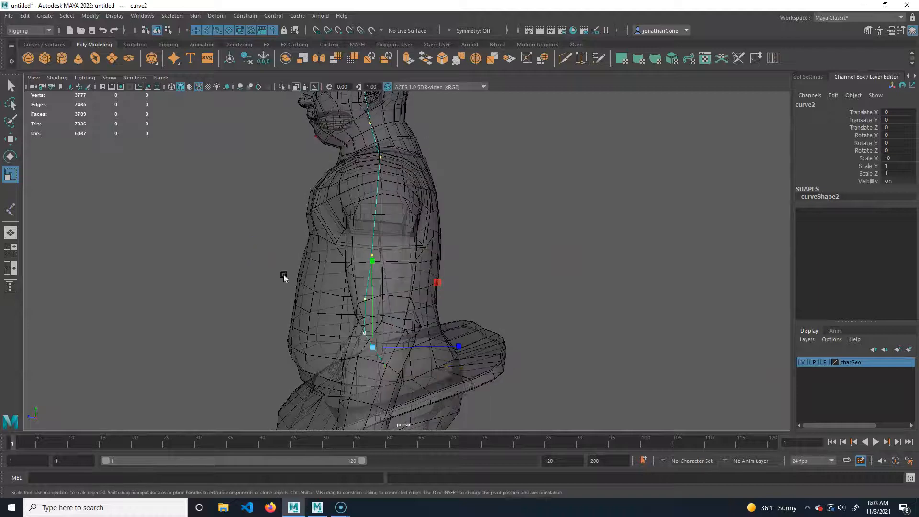
{"action": "mouse_move", "coordinate": [395, 305]}
{"action": "left_mouse_down", "text": "alt"}
{"action": "mouse_move", "coordinate": [361, 265]}
{"action": "mouse_move", "coordinate": [410, 298]}
{"action": "left_mouse_up", "text": "alt"}
{"action": "key", "text": "space"}
{"action": "key", "text": "space"}
{"action": "left_click", "coordinate": [497, 363]}
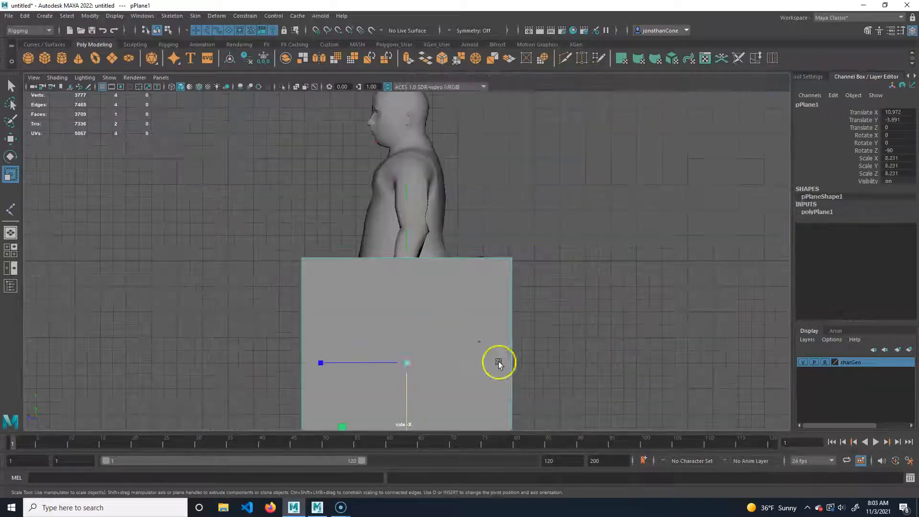
{"action": "key", "text": "w"}
{"action": "left_click_drag", "start_coordinate": [412, 369], "coordinate": [638, 294]}
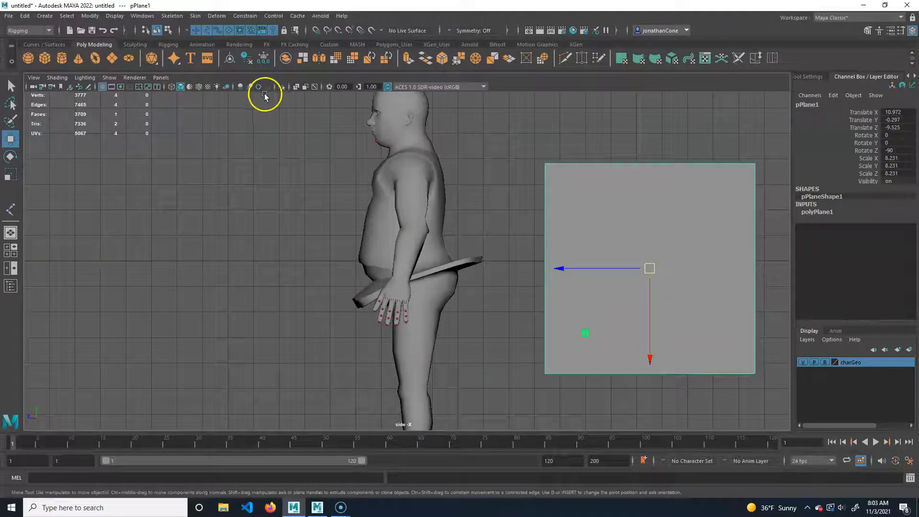
Turn on X-ray display in the side view, toggling Wireframe on Shaded on and off again
{"action": "left_click", "coordinate": [300, 90]}
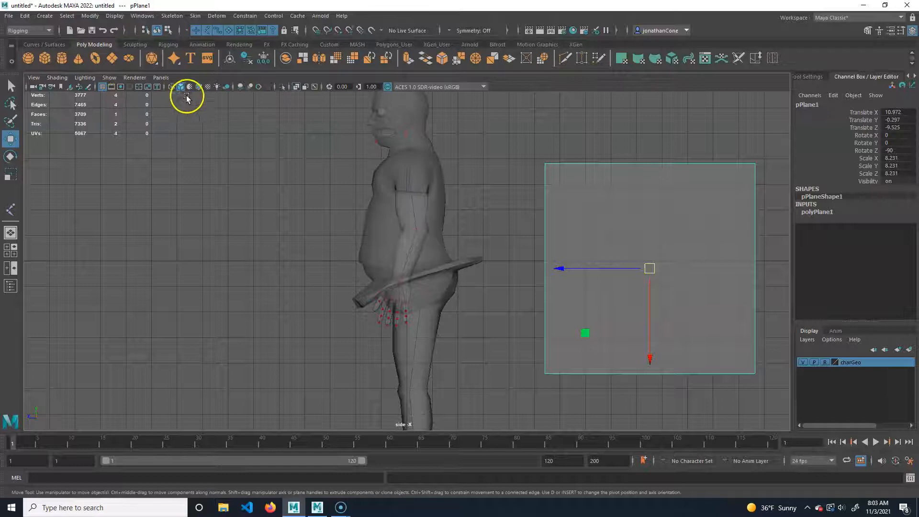
{"action": "left_click", "coordinate": [200, 89]}
{"action": "scroll", "coordinate": [263, 242], "scroll_direction": "up", "scroll_amount": 3}
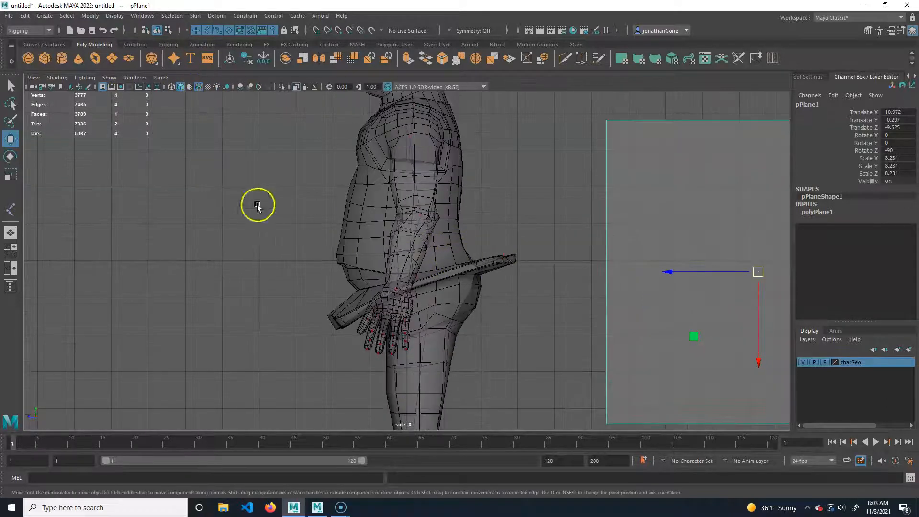
{"action": "left_click", "coordinate": [197, 88]}
{"action": "scroll", "coordinate": [433, 282], "scroll_direction": "up", "scroll_amount": 3}
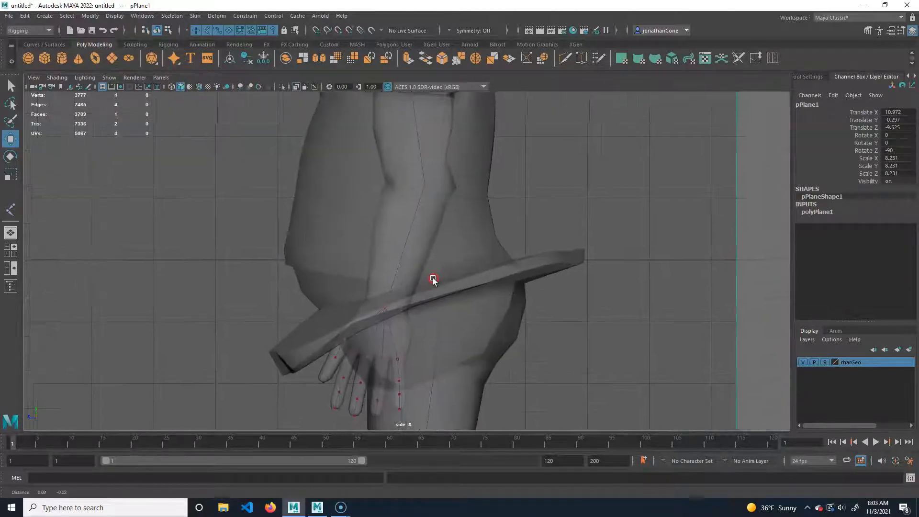
Enter control vertex mode on the spine curve and shift the second CV from the base toward the character's back
{"action": "left_click", "coordinate": [419, 283]}
{"action": "mouse_move", "coordinate": [402, 264]}
{"action": "middle_mouse_down", "text": "alt"}
{"action": "mouse_move", "coordinate": [416, 376]}
{"action": "mouse_move", "coordinate": [416, 324]}
{"action": "mouse_move", "coordinate": [399, 254]}
{"action": "middle_mouse_up", "text": "alt"}
{"action": "left_click", "coordinate": [424, 310]}
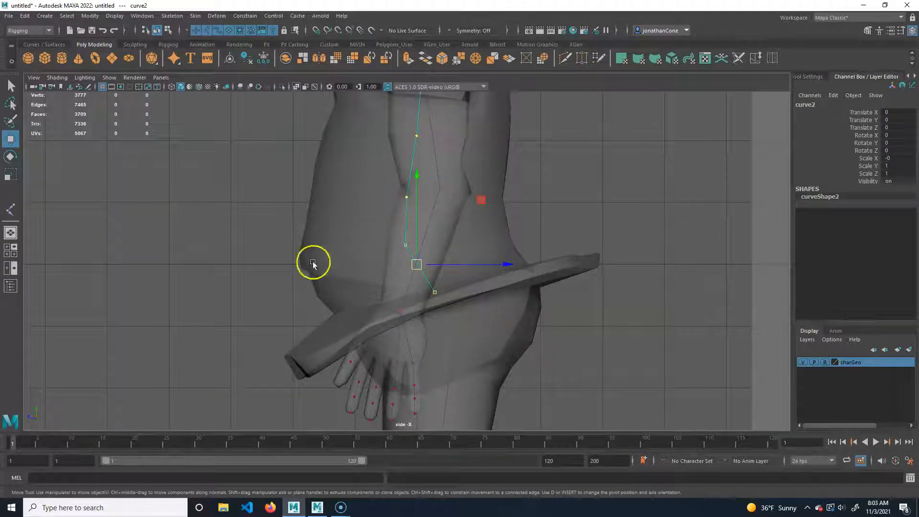
{"action": "right_click_drag", "start_coordinate": [408, 252], "coordinate": [386, 283]}
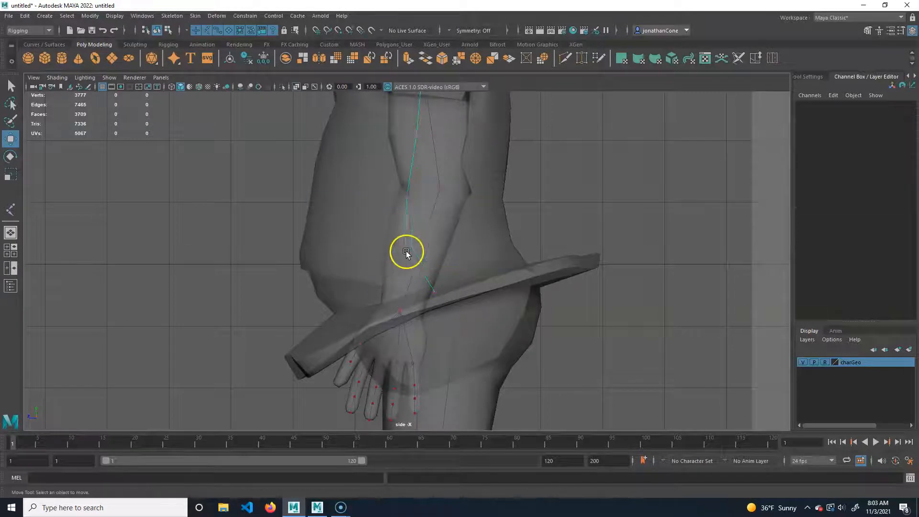
{"action": "left_click_drag", "start_coordinate": [390, 259], "coordinate": [434, 239]}
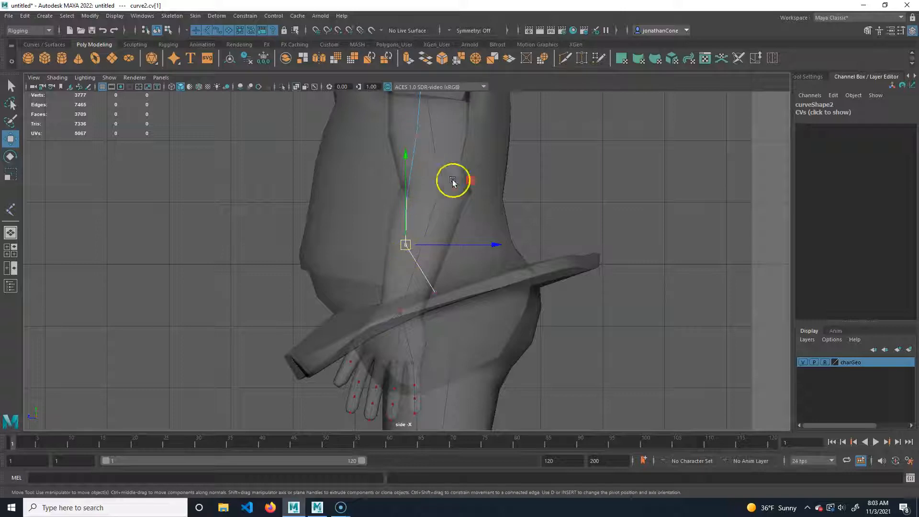
{"action": "middle_click_drag", "start_coordinate": [467, 181], "coordinate": [475, 176]}
{"action": "left_click_drag", "start_coordinate": [476, 177], "coordinate": [475, 180]}
Move the spine curve's third CV slightly up and back, and readjust the second CV to follow it
{"action": "left_click_drag", "start_coordinate": [374, 208], "coordinate": [426, 186]}
{"action": "left_click_drag", "start_coordinate": [476, 134], "coordinate": [481, 126]}
{"action": "left_click_drag", "start_coordinate": [443, 226], "coordinate": [387, 252]}
{"action": "left_click_drag", "start_coordinate": [479, 180], "coordinate": [481, 174]}
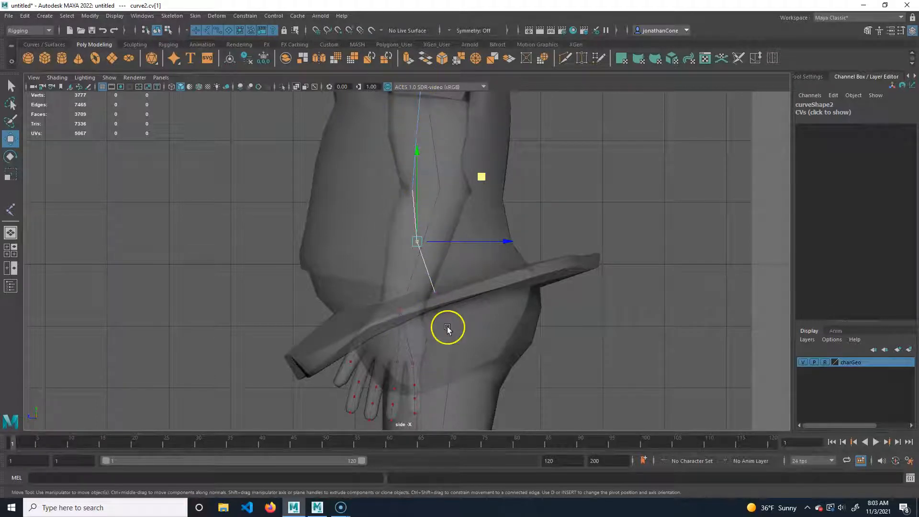
Lower the spine curve's base CV inside the pelvis and shift the second and third CVs down to even the spacing
{"action": "left_click_drag", "start_coordinate": [458, 273], "coordinate": [460, 272]}
{"action": "middle_click_drag", "start_coordinate": [499, 228], "coordinate": [498, 243]}
{"action": "left_click_drag", "start_coordinate": [408, 266], "coordinate": [513, 222]}
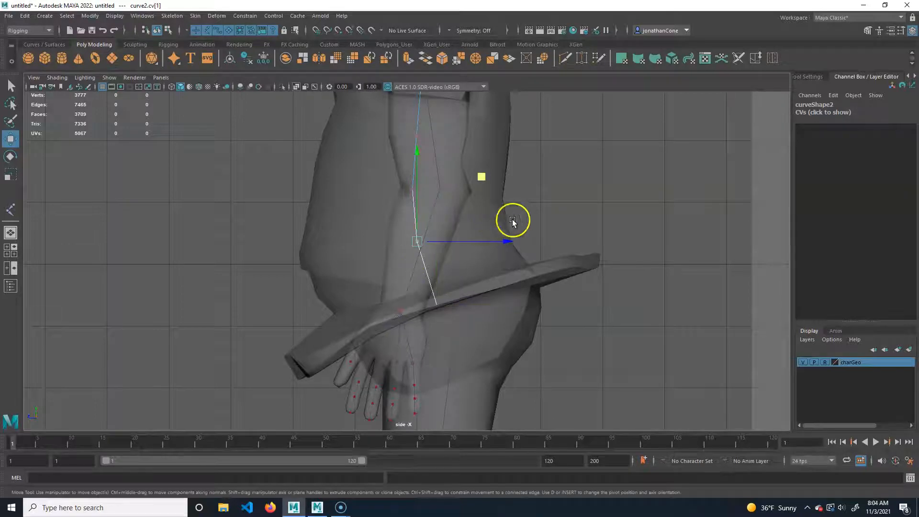
{"action": "middle_click_drag", "start_coordinate": [482, 179], "coordinate": [485, 186]}
{"action": "left_click_drag", "start_coordinate": [363, 200], "coordinate": [448, 185]}
{"action": "middle_click_drag", "start_coordinate": [486, 113], "coordinate": [476, 132]}
{"action": "left_click_drag", "start_coordinate": [392, 270], "coordinate": [428, 242]}
{"action": "middle_click_drag", "start_coordinate": [486, 190], "coordinate": [486, 186]}
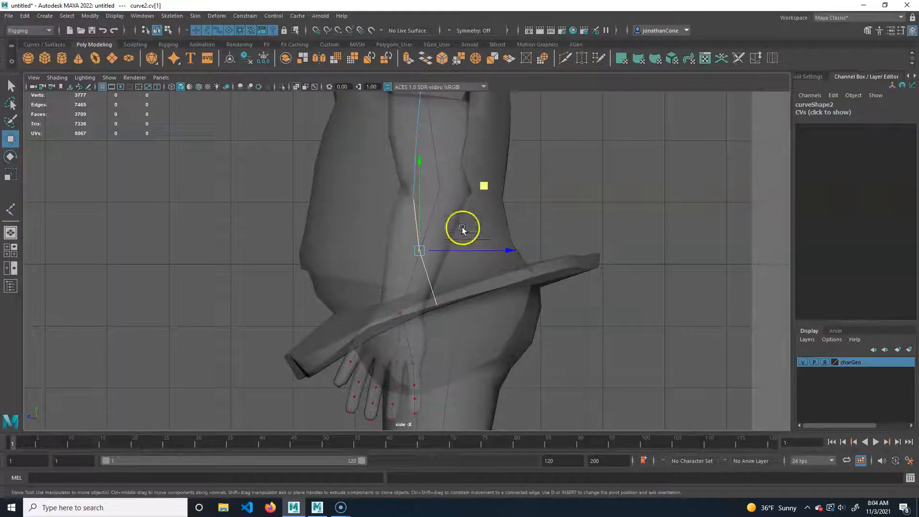
Adjust the spine curve's upper CVs so the curve runs through the chest, neck base and head
{"action": "middle_click_drag", "start_coordinate": [462, 229], "coordinate": [472, 301], "text": "alt"}
{"action": "middle_click_drag", "start_coordinate": [476, 191], "coordinate": [480, 242], "text": "alt"}
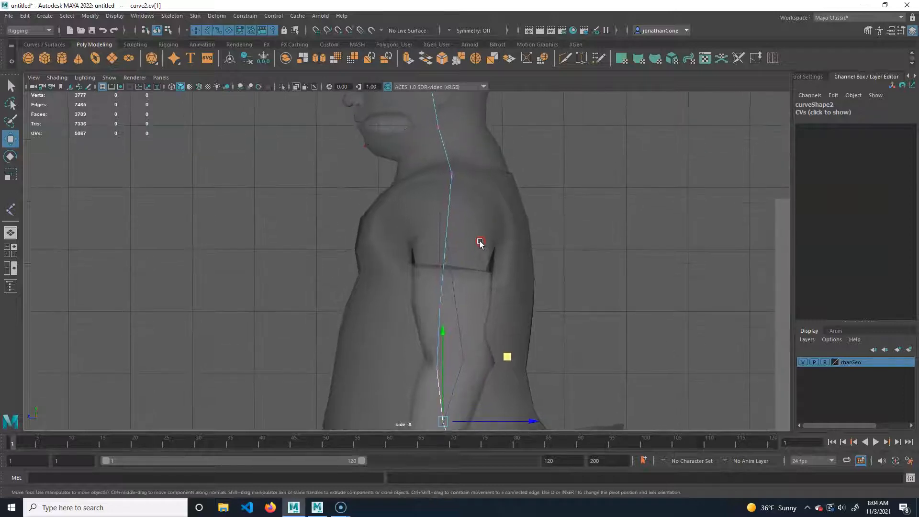
{"action": "left_click_drag", "start_coordinate": [435, 188], "coordinate": [483, 155]}
{"action": "middle_click_drag", "start_coordinate": [470, 224], "coordinate": [474, 279], "text": "alt"}
{"action": "left_click_drag", "start_coordinate": [523, 162], "coordinate": [528, 153]}
{"action": "left_click_drag", "start_coordinate": [421, 208], "coordinate": [470, 178]}
{"action": "left_click_drag", "start_coordinate": [509, 116], "coordinate": [514, 120]}
{"action": "middle_click_drag", "start_coordinate": [422, 163], "coordinate": [425, 295], "text": "alt"}
{"action": "left_click_drag", "start_coordinate": [408, 205], "coordinate": [422, 145]}
{"action": "middle_click_drag", "start_coordinate": [439, 289], "coordinate": [431, 210], "text": "alt"}
{"action": "right_click_drag", "start_coordinate": [431, 210], "coordinate": [531, 252], "text": "alt"}
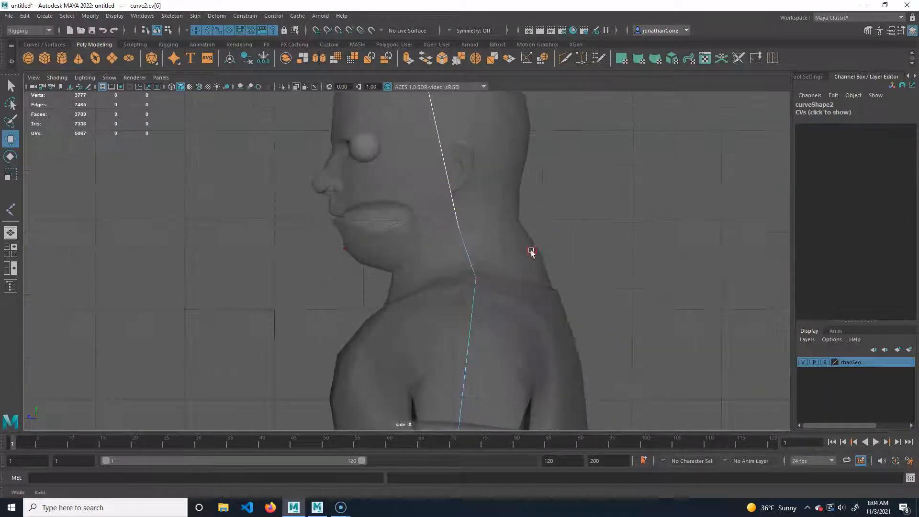
{"action": "middle_click_drag", "start_coordinate": [532, 251], "coordinate": [544, 278], "text": "alt"}
Move the eye curve's base CV onto the spine curve's CV at the base of the skull
{"action": "left_click", "coordinate": [410, 212]}
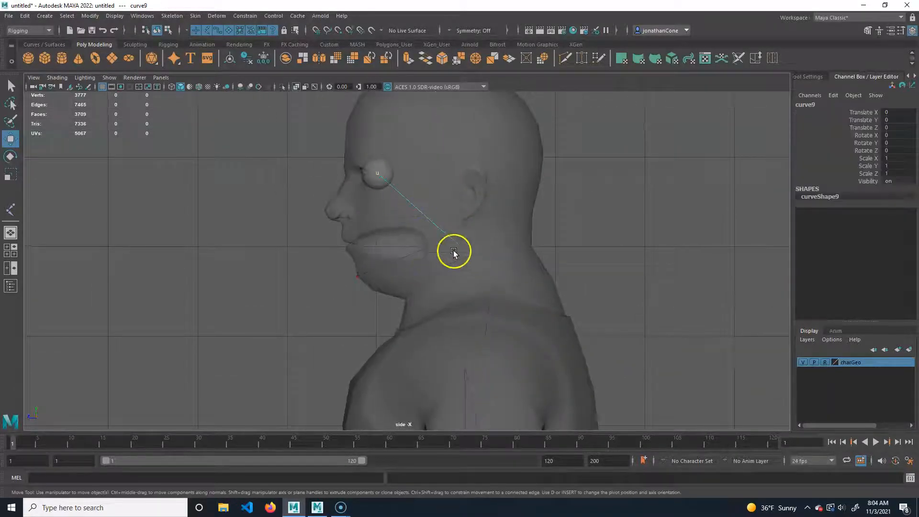
{"action": "left_click", "coordinate": [462, 266]}
{"action": "left_click_drag", "start_coordinate": [463, 251], "coordinate": [472, 256]}
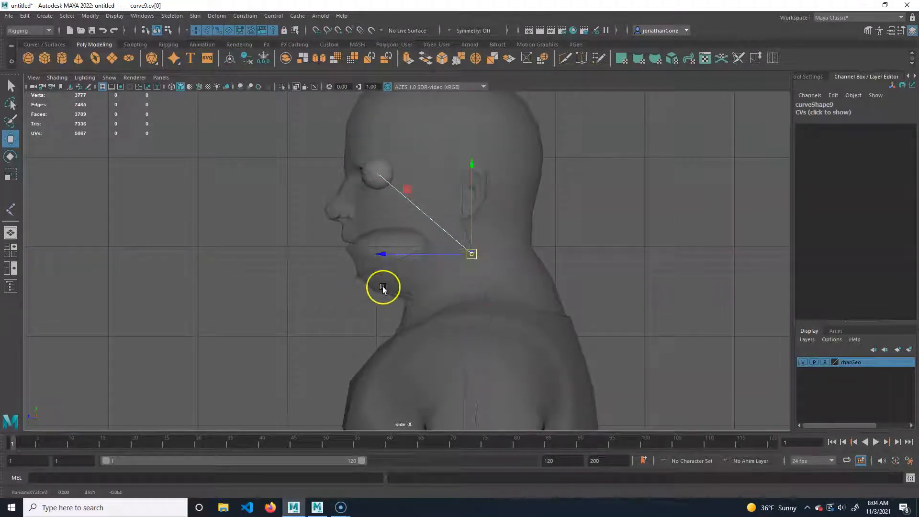
Move the jaw curve's base CV to the spine's skull-base CV and adjust its jaw-hinge CV slightly
{"action": "left_click", "coordinate": [452, 283]}
{"action": "left_click_drag", "start_coordinate": [466, 249], "coordinate": [470, 249]}
{"action": "left_click", "coordinate": [425, 260]}
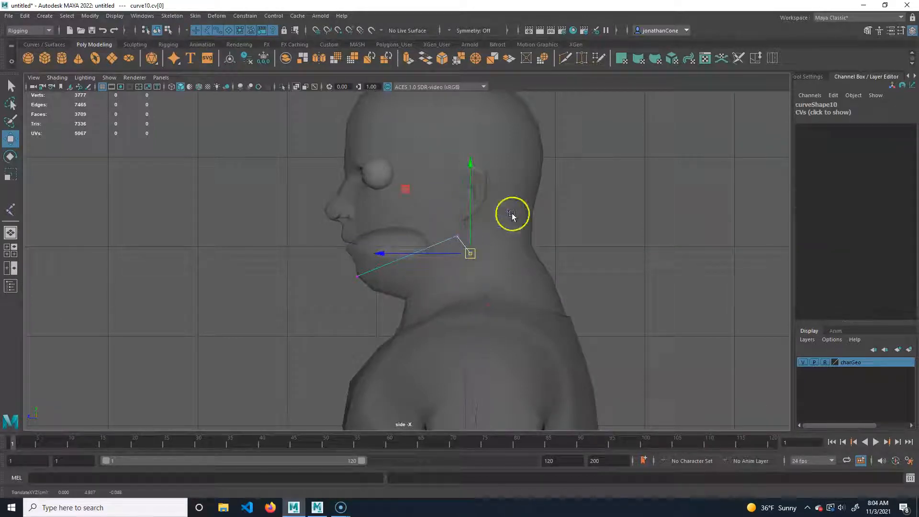
{"action": "left_click_drag", "start_coordinate": [440, 216], "coordinate": [459, 236]}
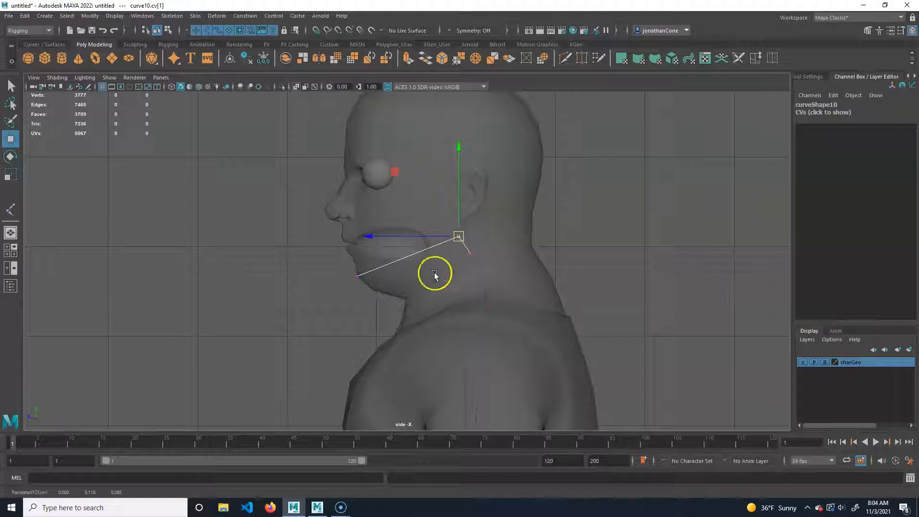
Switch to the perspective view and select the arm curve's start CV in the chest
{"action": "scroll", "coordinate": [381, 291], "scroll_direction": "down", "scroll_amount": 6}
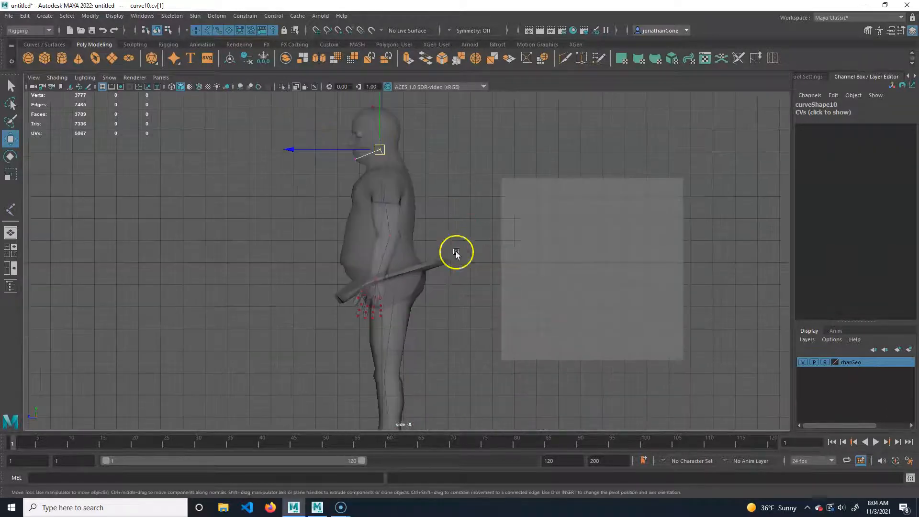
{"action": "key", "text": "space"}
{"action": "left_click_drag", "start_coordinate": [472, 273], "coordinate": [478, 260], "text": "alt"}
{"action": "middle_click_drag", "start_coordinate": [478, 260], "coordinate": [499, 252], "text": "alt"}
{"action": "left_click", "coordinate": [484, 251]}
{"action": "left_click_drag", "start_coordinate": [479, 247], "coordinate": [455, 230], "text": "alt"}
{"action": "right_click_drag", "start_coordinate": [455, 230], "coordinate": [429, 220], "text": "alt"}
{"action": "left_click_drag", "start_coordinate": [429, 220], "coordinate": [503, 267], "text": "alt"}
{"action": "right_click_drag", "start_coordinate": [484, 268], "coordinate": [499, 271], "text": "alt"}
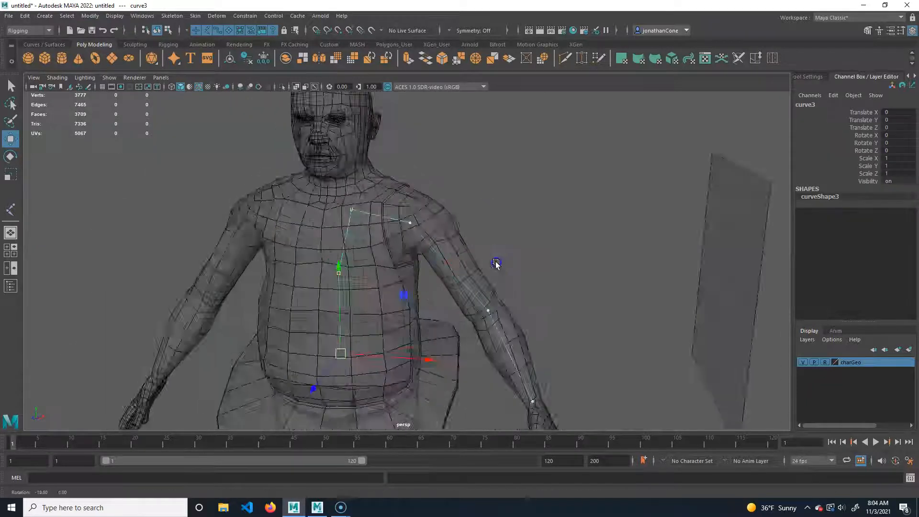
{"action": "left_click_drag", "start_coordinate": [499, 271], "coordinate": [472, 280], "text": "alt"}
{"action": "middle_click_drag", "start_coordinate": [472, 280], "coordinate": [499, 276], "text": "alt"}
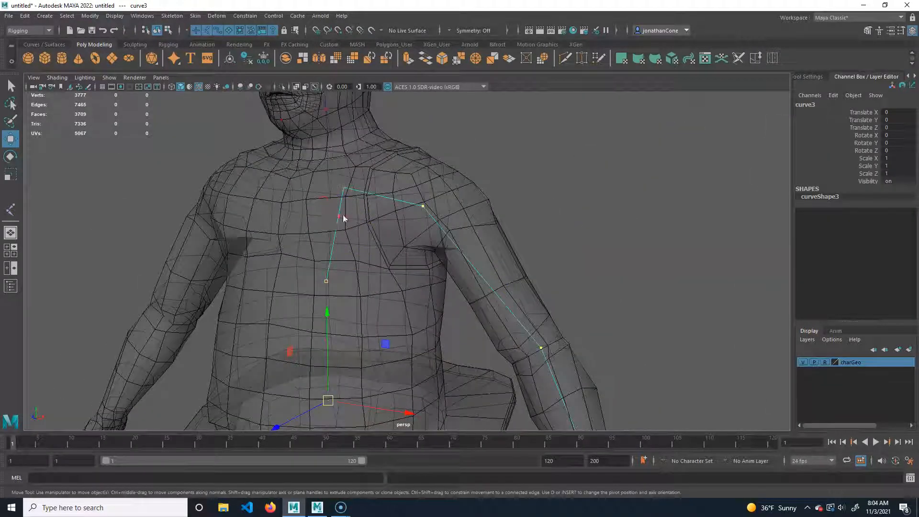
{"action": "left_click_drag", "start_coordinate": [315, 293], "coordinate": [339, 270]}
Hide the charGeo layer and curve-snap the arm curve's start CV onto the spine curve
{"action": "left_click_drag", "start_coordinate": [365, 301], "coordinate": [305, 304], "text": "alt"}
{"action": "right_click_drag", "start_coordinate": [307, 304], "coordinate": [355, 297], "text": "alt"}
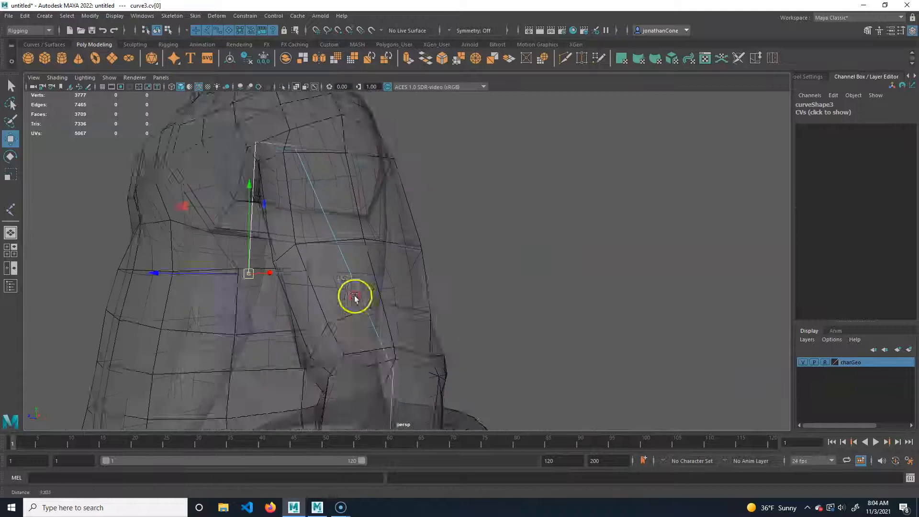
{"action": "left_click_drag", "start_coordinate": [355, 297], "coordinate": [397, 268], "text": "alt"}
{"action": "left_click", "coordinate": [801, 363]}
{"action": "left_click_drag", "start_coordinate": [458, 281], "coordinate": [492, 260], "text": "alt"}
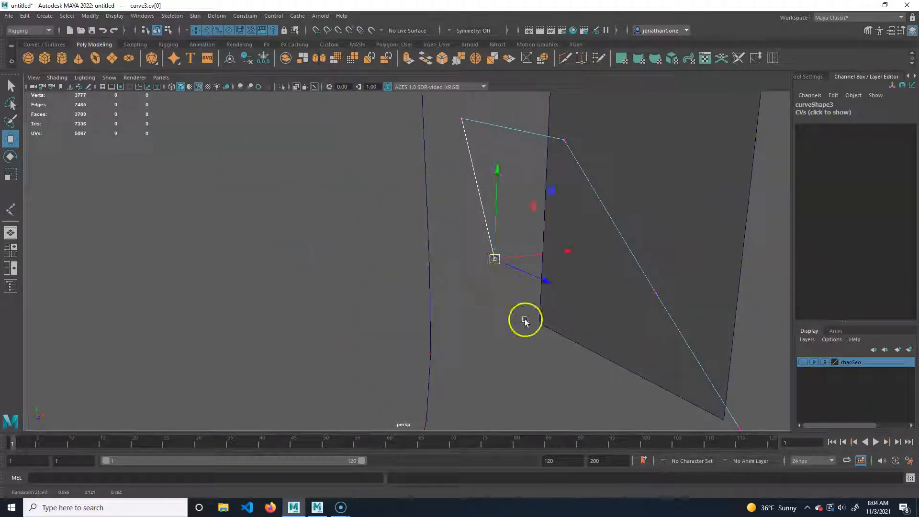
{"action": "key", "text": "ctrl+z"}
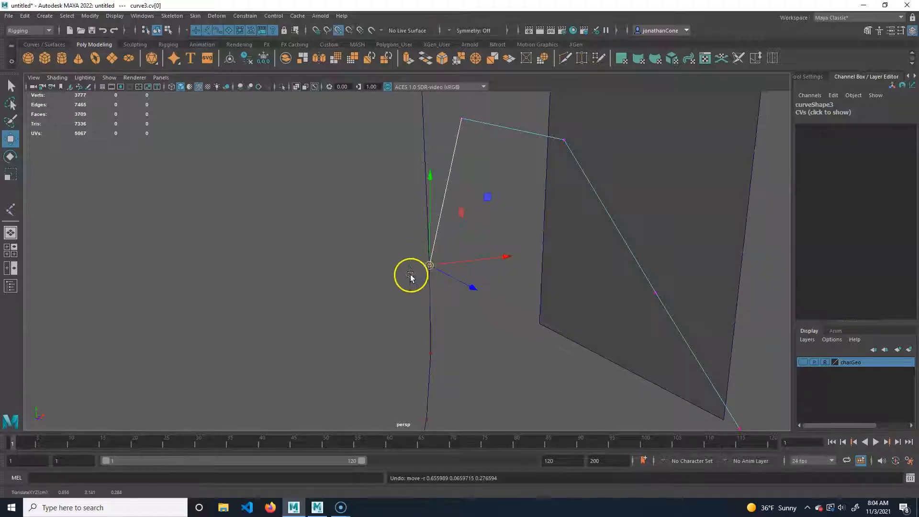
{"action": "left_click_drag", "start_coordinate": [430, 266], "coordinate": [461, 244]}
Show the charGeo layer again and select the arm curve's second CV near the collarbone
{"action": "right_click_drag", "start_coordinate": [552, 300], "coordinate": [458, 265], "text": "alt"}
{"action": "middle_click_drag", "start_coordinate": [422, 266], "coordinate": [424, 279], "text": "alt"}
{"action": "left_click_drag", "start_coordinate": [517, 307], "coordinate": [468, 302], "text": "alt"}
{"action": "right_click_drag", "start_coordinate": [395, 276], "coordinate": [442, 263], "text": "alt"}
{"action": "middle_click_drag", "start_coordinate": [443, 263], "coordinate": [446, 299], "text": "alt"}
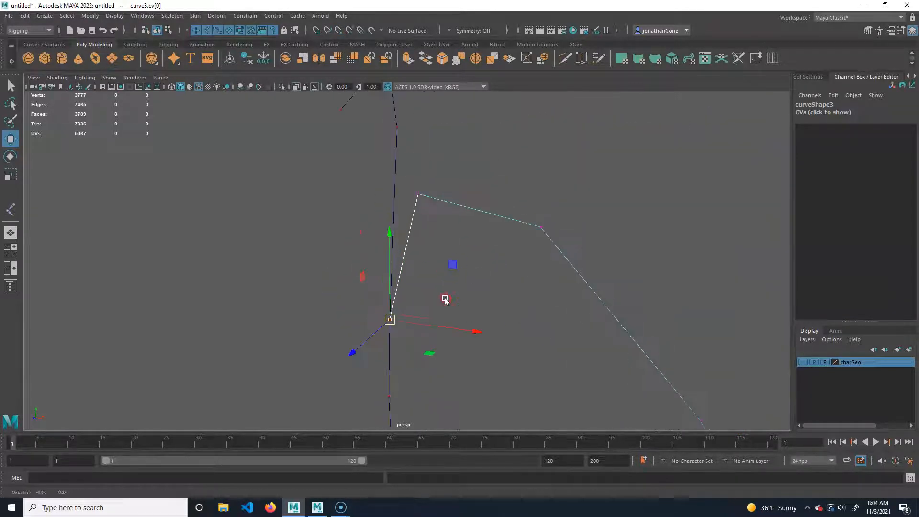
{"action": "left_click", "coordinate": [804, 362]}
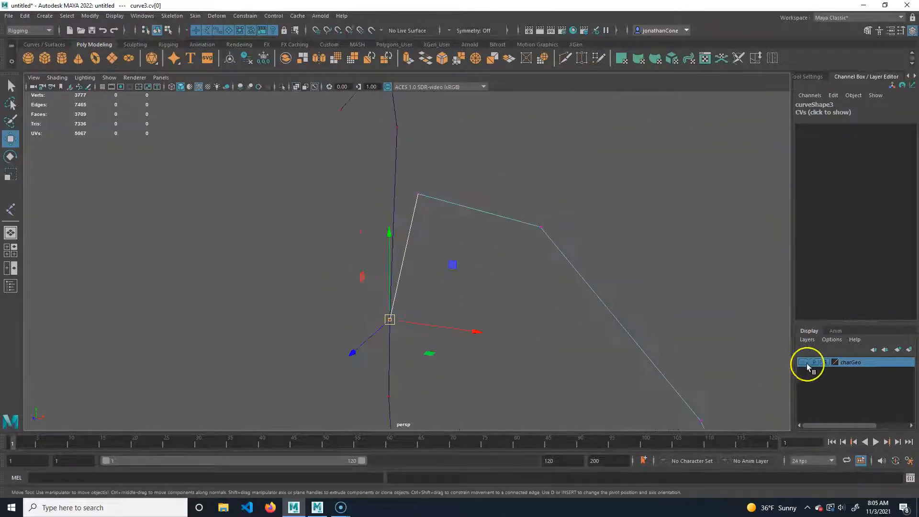
{"action": "left_click_drag", "start_coordinate": [478, 329], "coordinate": [392, 224], "text": "alt"}
{"action": "left_click", "coordinate": [442, 218]}
Adjust the depth of the arm curve's collarbone CV inside the upper chest along the Z axis
{"action": "left_click_drag", "start_coordinate": [353, 264], "coordinate": [441, 242], "text": "alt"}
{"action": "key", "text": "ctrl+z"}
{"action": "left_click_drag", "start_coordinate": [497, 256], "coordinate": [407, 222], "text": "alt"}
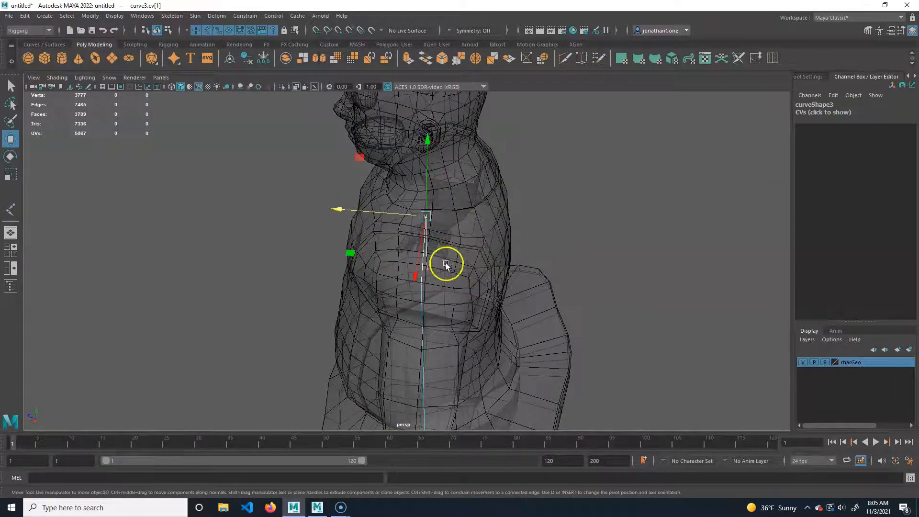
{"action": "left_click_drag", "start_coordinate": [446, 263], "coordinate": [487, 258], "text": "alt"}
{"action": "left_click_drag", "start_coordinate": [423, 261], "coordinate": [438, 239], "text": "alt"}
{"action": "left_click_drag", "start_coordinate": [479, 261], "coordinate": [450, 240], "text": "alt"}
{"action": "left_click_drag", "start_coordinate": [395, 211], "coordinate": [501, 235], "text": "alt"}
{"action": "right_click_drag", "start_coordinate": [501, 235], "coordinate": [546, 251], "text": "alt"}
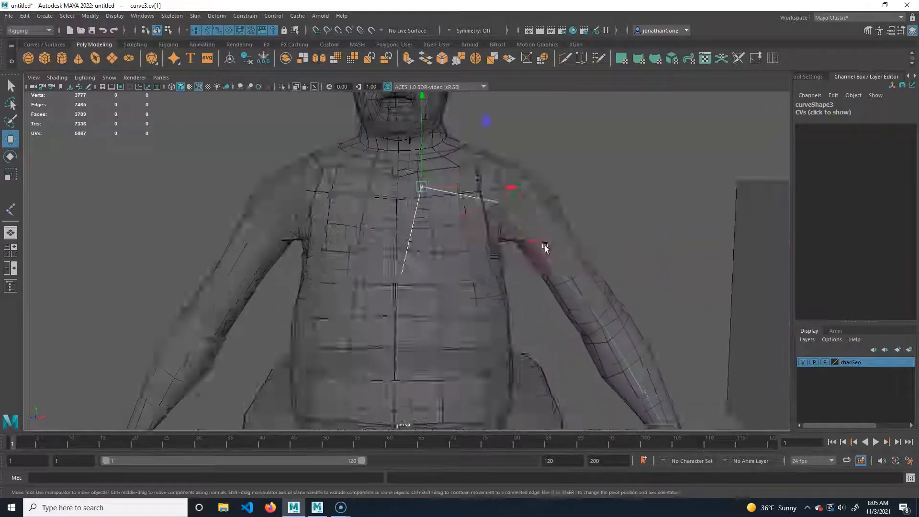
Adjust the arm curve's shoulder CV inside the shoulder joint
{"action": "middle_click_drag", "start_coordinate": [546, 250], "coordinate": [495, 269], "text": "alt"}
{"action": "mouse_move", "coordinate": [453, 242]}
{"action": "left_mouse_down", "text": "alt"}
{"action": "mouse_move", "coordinate": [426, 252]}
{"action": "mouse_move", "coordinate": [464, 234]}
{"action": "left_mouse_up", "text": "alt"}
{"action": "left_click_drag", "start_coordinate": [464, 234], "coordinate": [453, 254], "text": "alt"}
{"action": "left_click_drag", "start_coordinate": [519, 160], "coordinate": [512, 149]}
{"action": "right_click_drag", "start_coordinate": [586, 307], "coordinate": [521, 309], "text": "alt"}
{"action": "middle_click_drag", "start_coordinate": [518, 316], "coordinate": [506, 259], "text": "alt"}
Select the arm curve's elbow CV and shift it toward the back of the elbow along the Z axis
{"action": "left_click_drag", "start_coordinate": [474, 284], "coordinate": [518, 250]}
{"action": "left_click_drag", "start_coordinate": [581, 282], "coordinate": [501, 308], "text": "alt"}
{"action": "middle_click_drag", "start_coordinate": [500, 308], "coordinate": [509, 230], "text": "alt"}
{"action": "right_click_drag", "start_coordinate": [509, 230], "coordinate": [478, 389], "text": "alt"}
{"action": "middle_click_drag", "start_coordinate": [490, 311], "coordinate": [478, 318], "text": "alt"}
{"action": "left_click_drag", "start_coordinate": [478, 318], "coordinate": [439, 322], "text": "alt"}
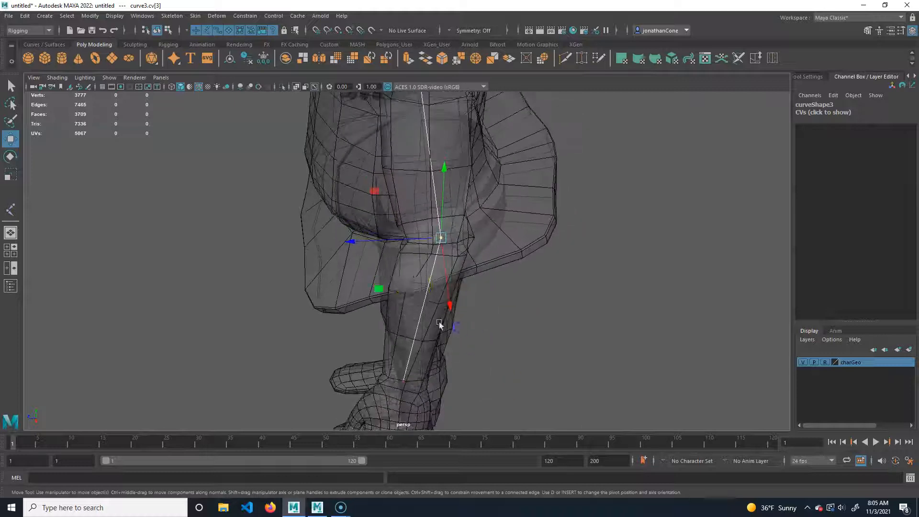
{"action": "left_click_drag", "start_coordinate": [355, 237], "coordinate": [357, 240]}
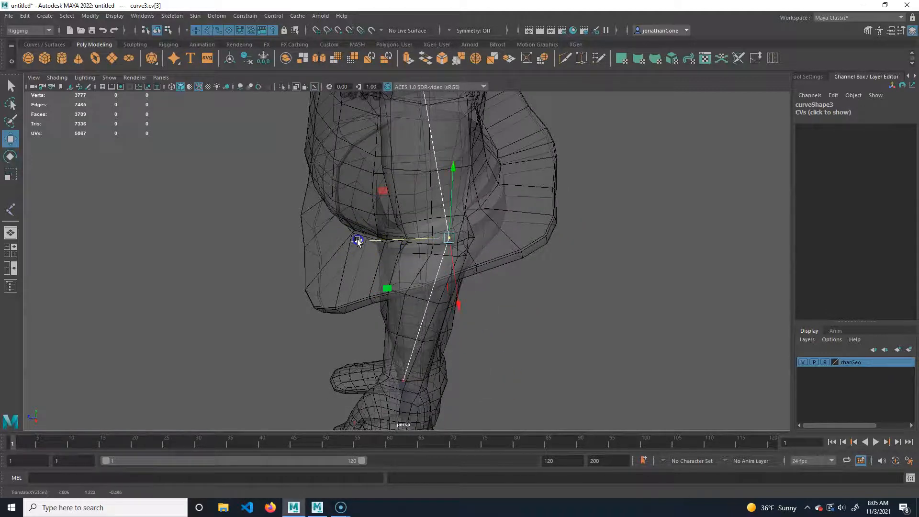
Examine how the arm curve's end sits inside the wrist and hand from several angles
{"action": "middle_click_drag", "start_coordinate": [480, 317], "coordinate": [486, 193], "text": "alt"}
{"action": "left_click_drag", "start_coordinate": [486, 193], "coordinate": [456, 249], "text": "alt"}
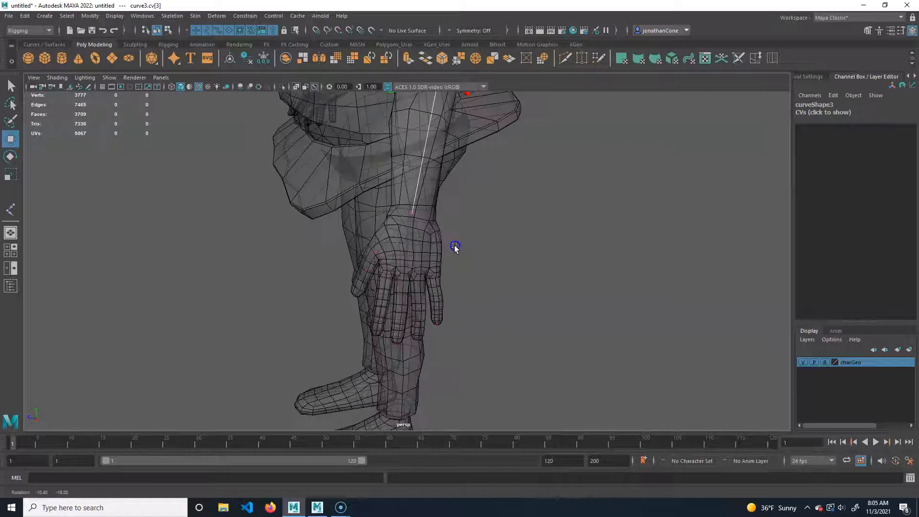
{"action": "right_click_drag", "start_coordinate": [455, 249], "coordinate": [498, 247], "text": "alt"}
{"action": "left_click_drag", "start_coordinate": [498, 247], "coordinate": [353, 166], "text": "alt"}
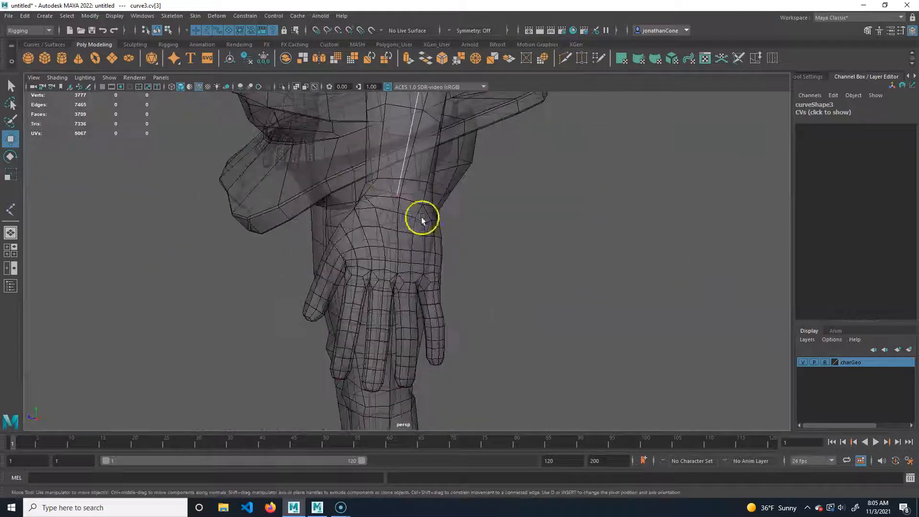
{"action": "left_click_drag", "start_coordinate": [370, 250], "coordinate": [365, 232], "text": "alt"}
{"action": "right_click_drag", "start_coordinate": [365, 232], "coordinate": [402, 240], "text": "alt"}
{"action": "middle_click_drag", "start_coordinate": [402, 240], "coordinate": [403, 263], "text": "alt"}
Enter control vertex mode on the thumb curve and fit its second and fourth CVs inside the thumb
{"action": "left_click_drag", "start_coordinate": [367, 209], "coordinate": [420, 266]}
{"action": "left_click_drag", "start_coordinate": [420, 266], "coordinate": [392, 233], "text": "alt"}
{"action": "left_click", "coordinate": [357, 271]}
{"action": "middle_click_drag", "start_coordinate": [401, 252], "coordinate": [449, 212], "text": "alt"}
{"action": "left_click_drag", "start_coordinate": [449, 226], "coordinate": [363, 313], "text": "alt"}
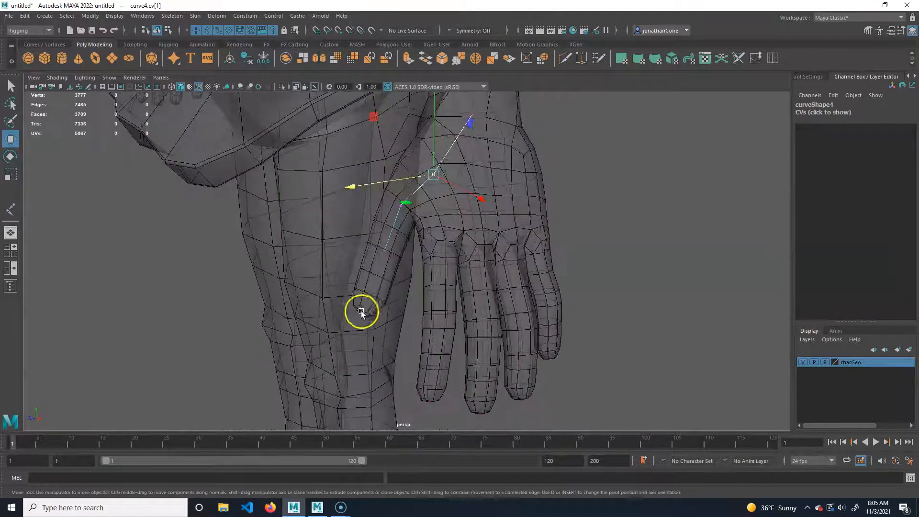
{"action": "left_click_drag", "start_coordinate": [389, 279], "coordinate": [386, 259], "text": "alt"}
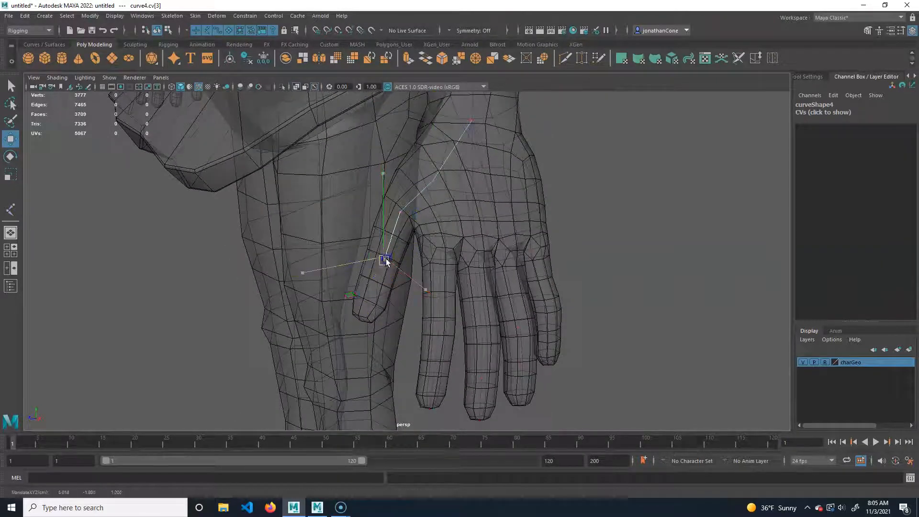
Refine the thumb curve's outer CVs toward the tip, checking their depth from the front and side
{"action": "left_click_drag", "start_coordinate": [364, 318], "coordinate": [481, 328], "text": "alt"}
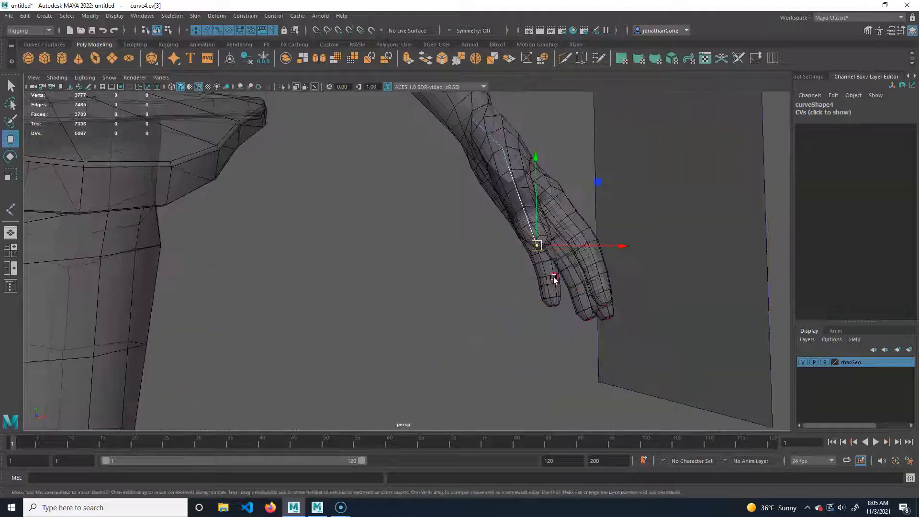
{"action": "middle_click_drag", "start_coordinate": [552, 279], "coordinate": [485, 299], "text": "alt"}
{"action": "left_click_drag", "start_coordinate": [469, 273], "coordinate": [405, 247]}
{"action": "left_click_drag", "start_coordinate": [405, 247], "coordinate": [370, 297], "text": "alt"}
{"action": "left_click_drag", "start_coordinate": [420, 232], "coordinate": [458, 280]}
{"action": "left_click", "coordinate": [495, 258]}
Select the index finger curve and examine how its CVs line up with the knuckles and fingertip
{"action": "left_click", "coordinate": [387, 236]}
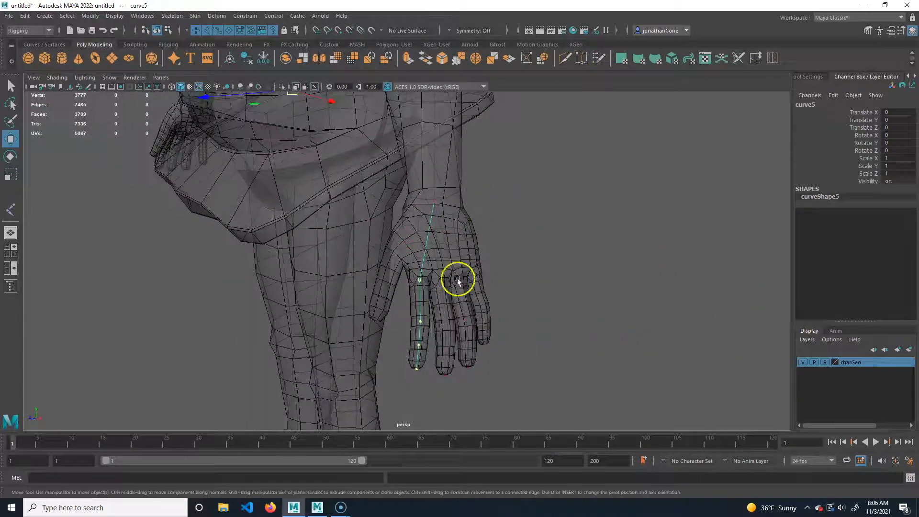
{"action": "right_click_drag", "start_coordinate": [418, 316], "coordinate": [542, 350], "text": "alt"}
{"action": "middle_click_drag", "start_coordinate": [542, 351], "coordinate": [519, 294], "text": "alt"}
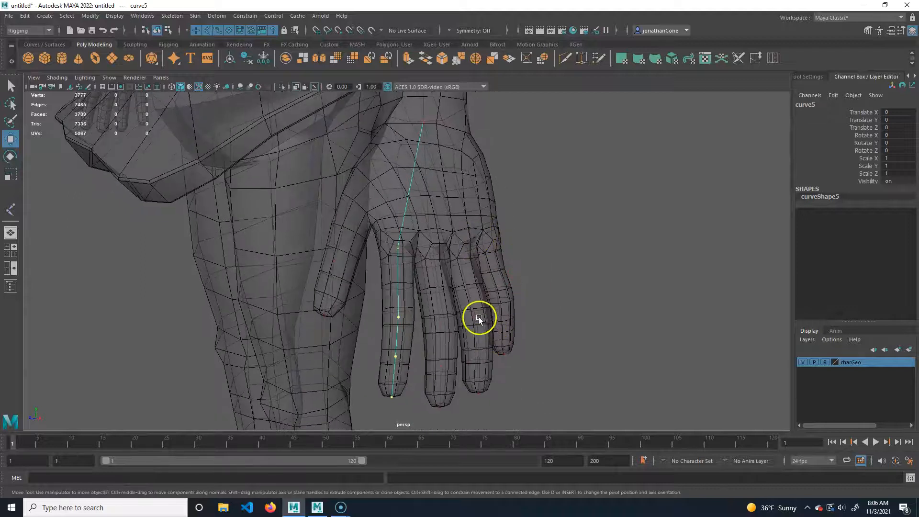
{"action": "left_click_drag", "start_coordinate": [509, 310], "coordinate": [510, 274], "text": "alt"}
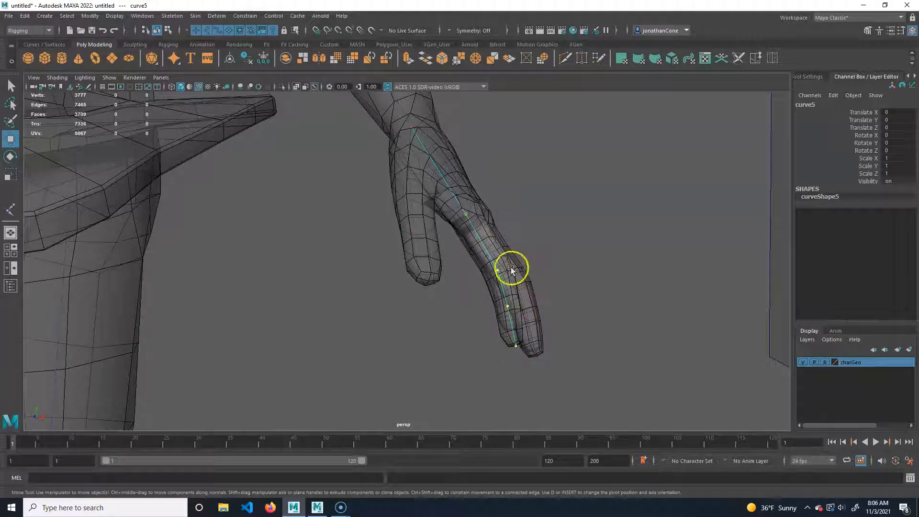
{"action": "left_click_drag", "start_coordinate": [497, 268], "coordinate": [469, 267], "text": "alt"}
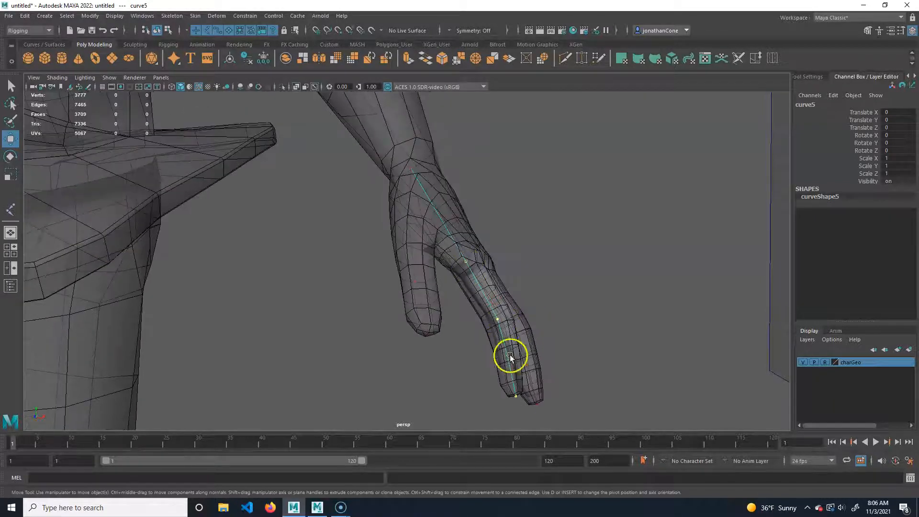
{"action": "left_click_drag", "start_coordinate": [526, 322], "coordinate": [462, 234], "text": "alt"}
{"action": "left_click_drag", "start_coordinate": [402, 160], "coordinate": [461, 263], "text": "alt"}
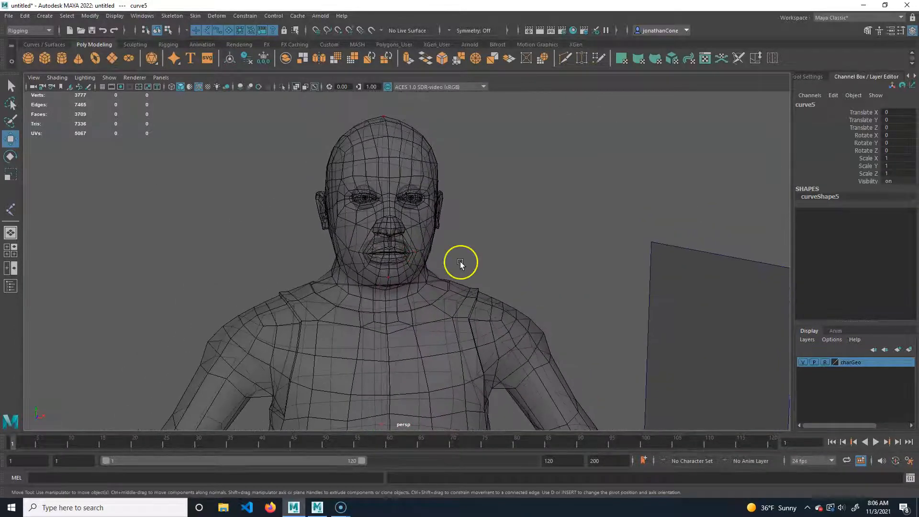
Examine the fit of the curves across the torso, arms and legs from the front and side
{"action": "middle_click_drag", "start_coordinate": [514, 357], "coordinate": [481, 244], "text": "alt"}
{"action": "right_click_drag", "start_coordinate": [480, 244], "coordinate": [376, 268], "text": "alt"}
{"action": "middle_click_drag", "start_coordinate": [474, 283], "coordinate": [475, 170], "text": "alt"}
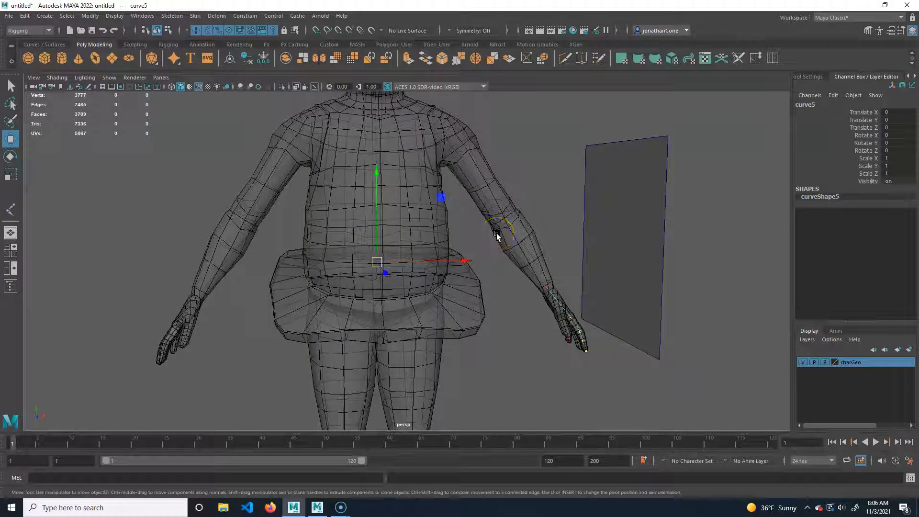
{"action": "right_click_drag", "start_coordinate": [527, 295], "coordinate": [464, 311], "text": "alt"}
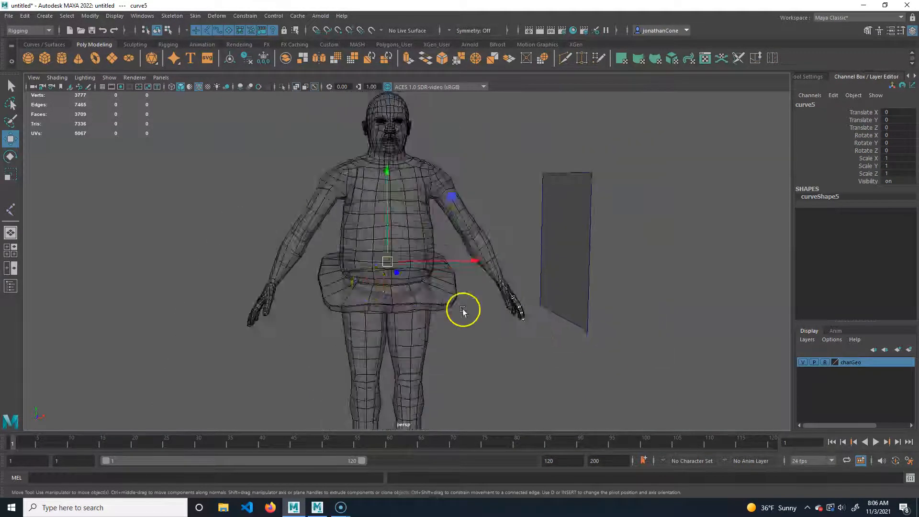
{"action": "left_click_drag", "start_coordinate": [464, 312], "coordinate": [357, 304], "text": "alt"}
{"action": "right_click_drag", "start_coordinate": [357, 304], "coordinate": [460, 320], "text": "alt"}
{"action": "middle_click_drag", "start_coordinate": [474, 324], "coordinate": [472, 244], "text": "alt"}
{"action": "mouse_move", "coordinate": [484, 266]}
{"action": "left_mouse_down", "text": "alt"}
{"action": "mouse_move", "coordinate": [449, 273]}
{"action": "mouse_move", "coordinate": [480, 263]}
{"action": "left_mouse_up", "text": "alt"}
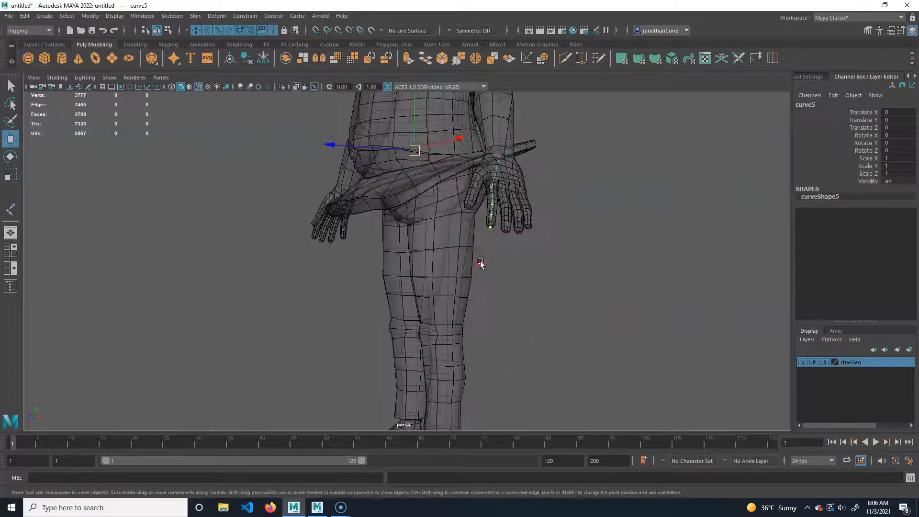
{"action": "right_click_drag", "start_coordinate": [481, 262], "coordinate": [689, 357], "text": "alt"}
Hide the charGeo layer to review the bare guide curves from several angles, and select the arm curve
{"action": "left_click", "coordinate": [802, 363]}
{"action": "right_click_drag", "start_coordinate": [648, 296], "coordinate": [449, 294], "text": "alt"}
{"action": "left_click", "coordinate": [450, 294]}
{"action": "left_click_drag", "start_coordinate": [449, 293], "coordinate": [477, 312], "text": "alt"}
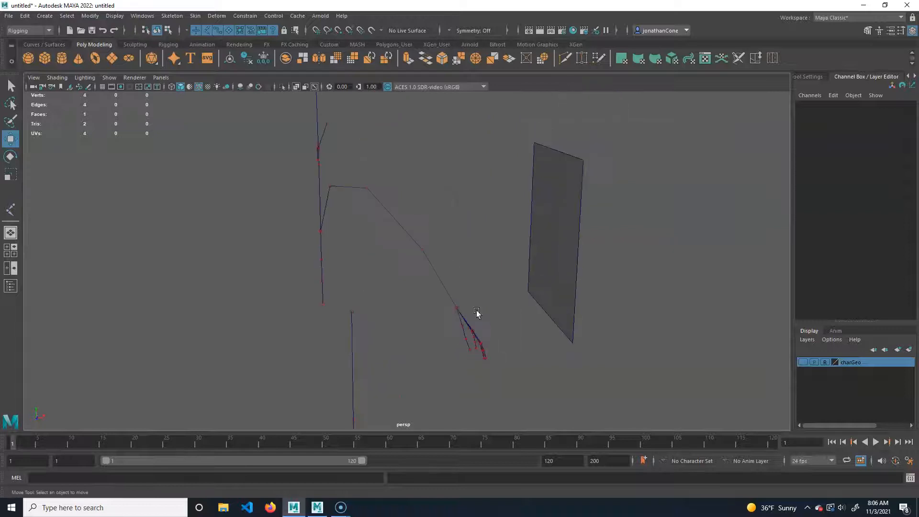
{"action": "left_click_drag", "start_coordinate": [560, 269], "coordinate": [466, 287], "text": "alt"}
{"action": "left_click_drag", "start_coordinate": [556, 328], "coordinate": [504, 289], "text": "alt"}
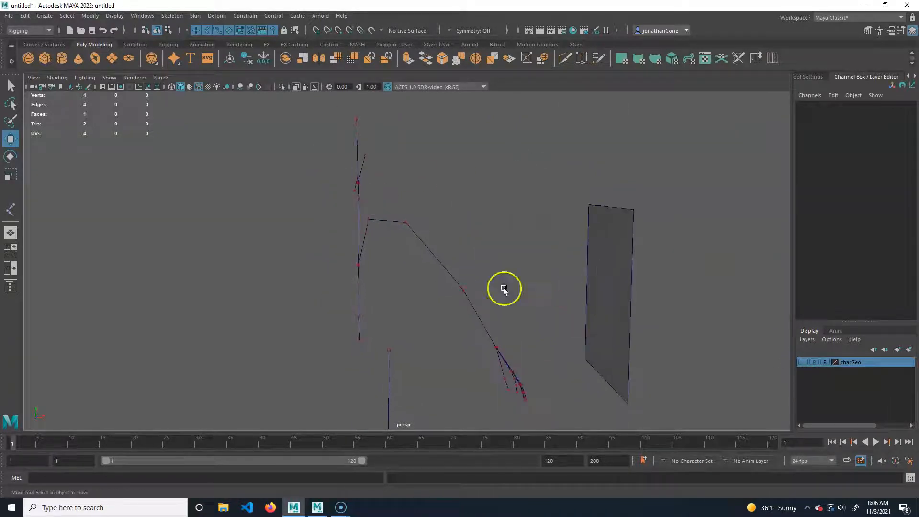
{"action": "left_click_drag", "start_coordinate": [450, 241], "coordinate": [438, 268], "text": "alt"}
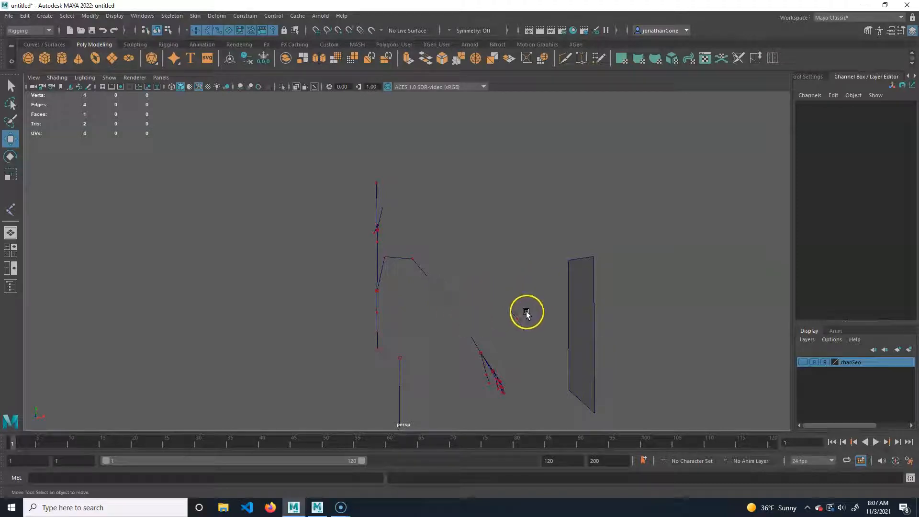
{"action": "left_click_drag", "start_coordinate": [567, 297], "coordinate": [496, 336], "text": "alt"}
{"action": "left_click", "coordinate": [407, 303]}
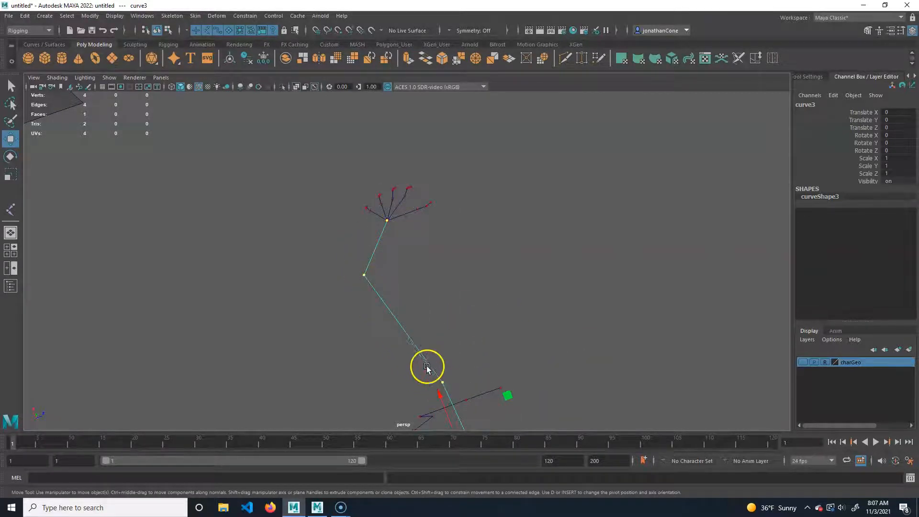
Select the polygon plane beside the guide curves and move it to the arm at about X 4.105, Y 1.397, Z -0.18
{"action": "left_click_drag", "start_coordinate": [364, 290], "coordinate": [454, 267], "text": "alt"}
{"action": "left_click", "coordinate": [370, 225]}
{"action": "left_click_drag", "start_coordinate": [486, 309], "coordinate": [475, 283], "text": "alt"}
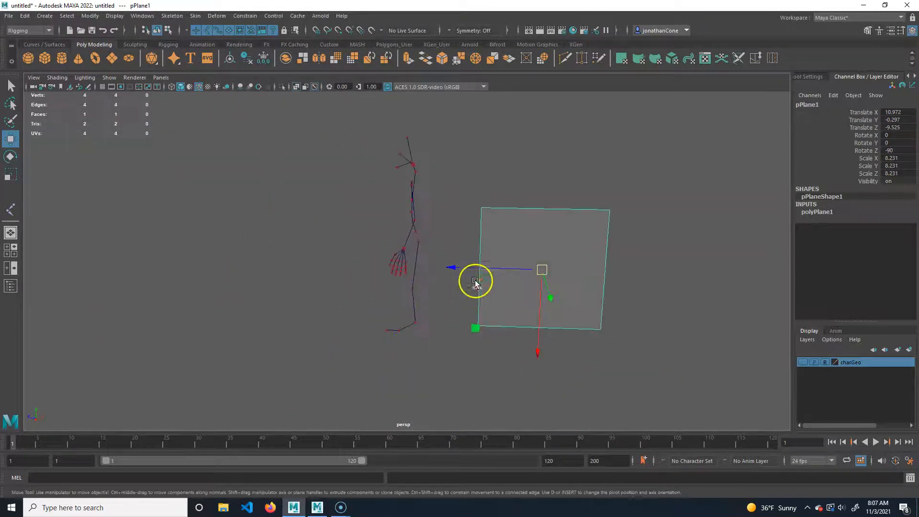
{"action": "left_click_drag", "start_coordinate": [479, 326], "coordinate": [430, 259]}
{"action": "middle_click_drag", "start_coordinate": [497, 281], "coordinate": [392, 281]}
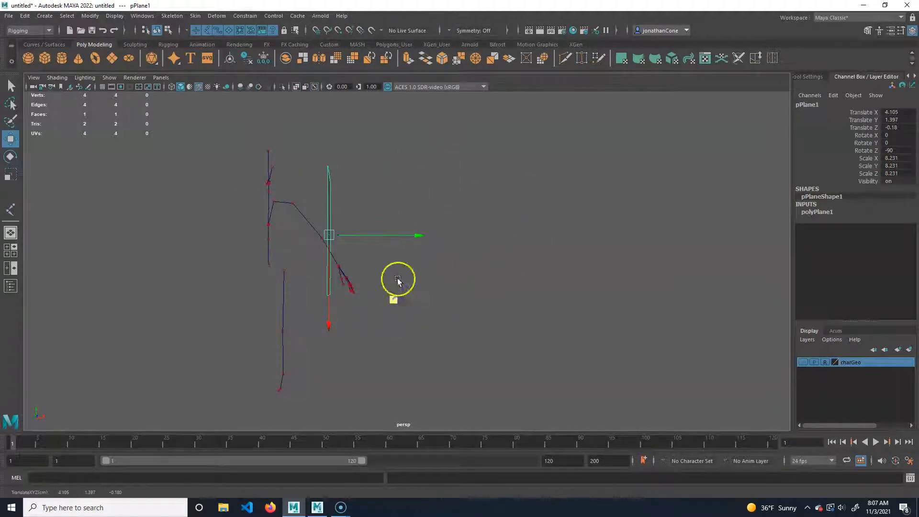
Align the plane with the arm curve, rotating it to about -52.864 in Z and 13.776 in X
{"action": "key", "text": "e"}
{"action": "mouse_move", "coordinate": [411, 227]}
{"action": "left_mouse_down"}
{"action": "mouse_move", "coordinate": [400, 171]}
{"action": "mouse_move", "coordinate": [398, 282]}
{"action": "mouse_move", "coordinate": [416, 278]}
{"action": "mouse_move", "coordinate": [400, 230]}
{"action": "mouse_move", "coordinate": [464, 261]}
{"action": "mouse_move", "coordinate": [419, 240]}
{"action": "left_mouse_up"}
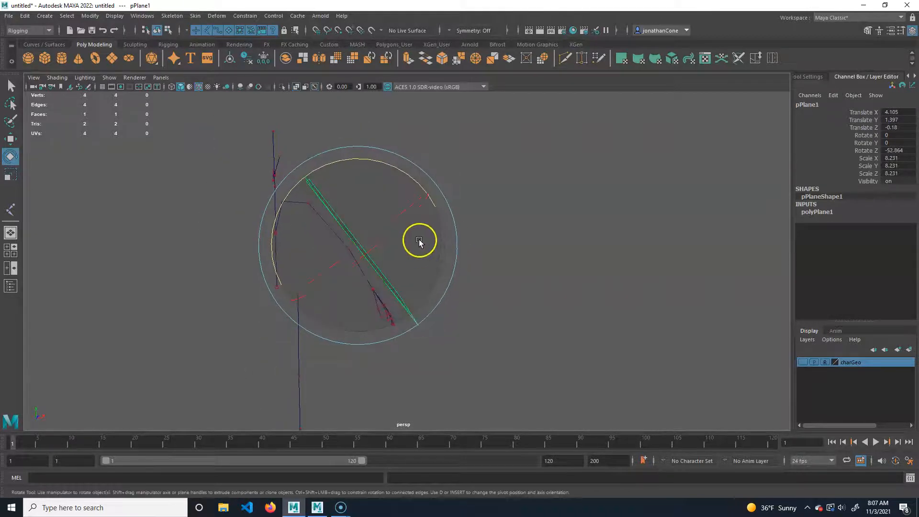
{"action": "key", "text": "w"}
{"action": "left_click_drag", "start_coordinate": [423, 205], "coordinate": [413, 273]}
{"action": "key", "text": "e"}
{"action": "left_click_drag", "start_coordinate": [382, 257], "coordinate": [519, 350]}
{"action": "left_click", "coordinate": [584, 279]}
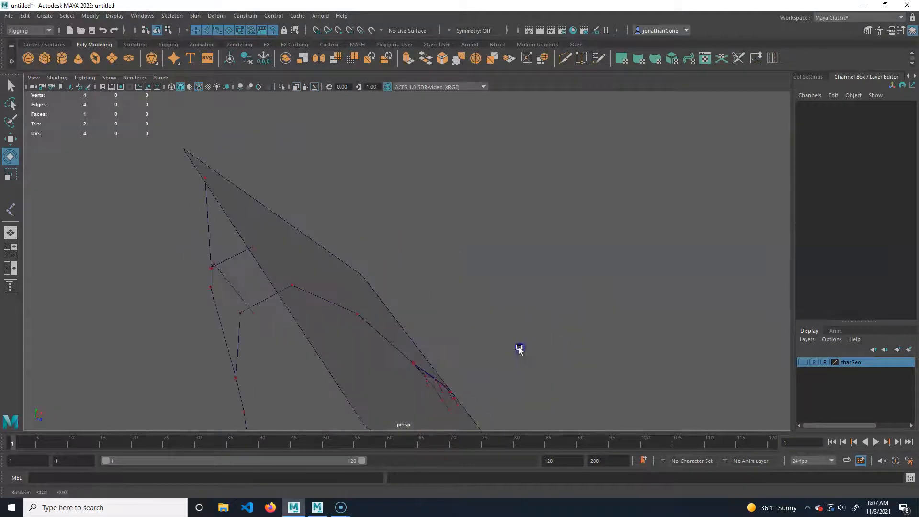
Select the arm curve's shoulder, elbow and wrist CVs and rotate their pivot axes to match the plane's tilt
{"action": "left_click_drag", "start_coordinate": [279, 359], "coordinate": [404, 240]}
{"action": "left_click_drag", "start_coordinate": [404, 369], "coordinate": [403, 369], "text": "shift"}
{"action": "left_click_drag", "start_coordinate": [469, 346], "coordinate": [494, 347], "text": "alt"}
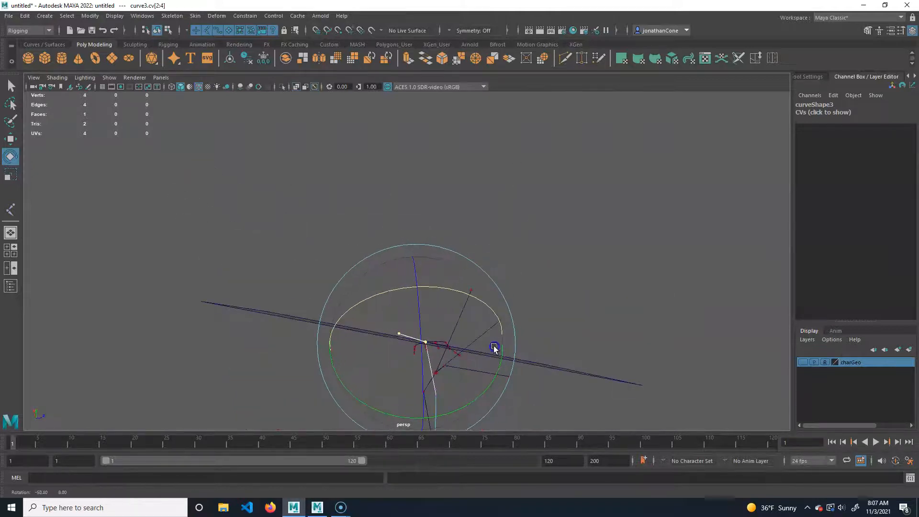
{"action": "key", "text": "d"}
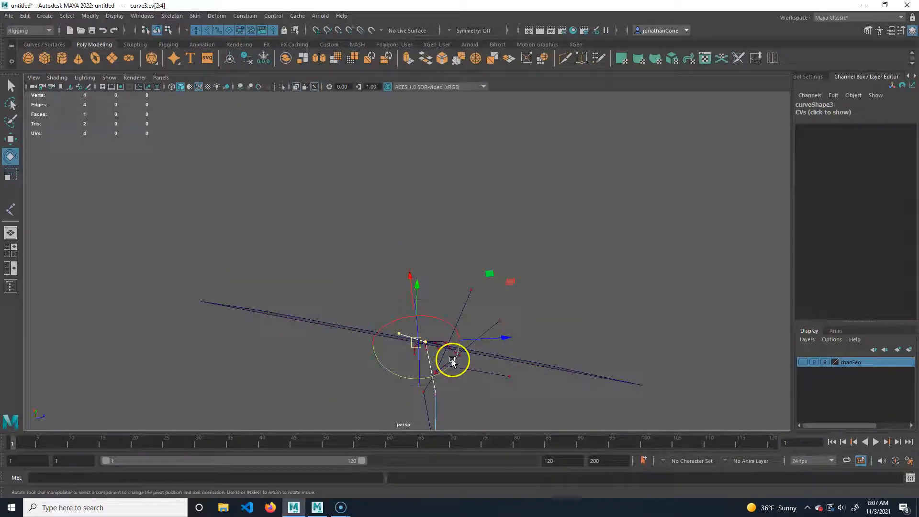
{"action": "left_click_drag", "start_coordinate": [419, 343], "coordinate": [383, 375]}
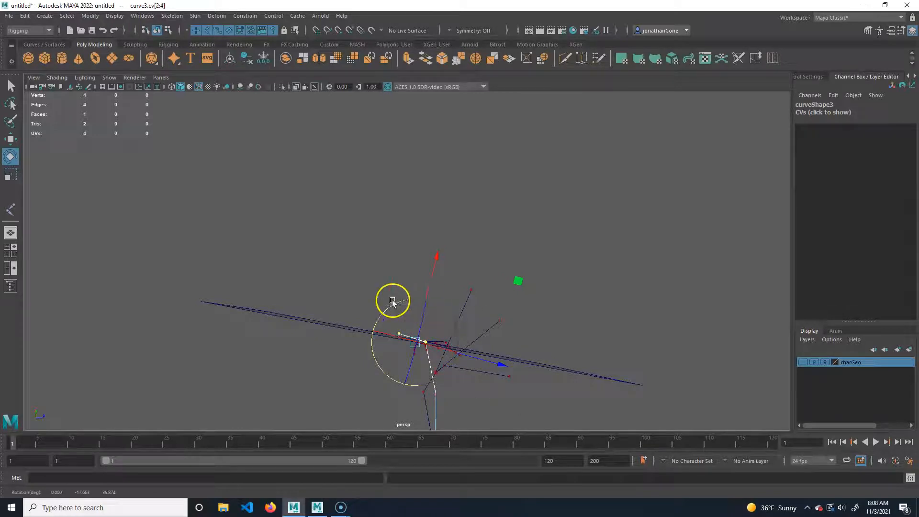
{"action": "left_click_drag", "start_coordinate": [396, 306], "coordinate": [393, 307]}
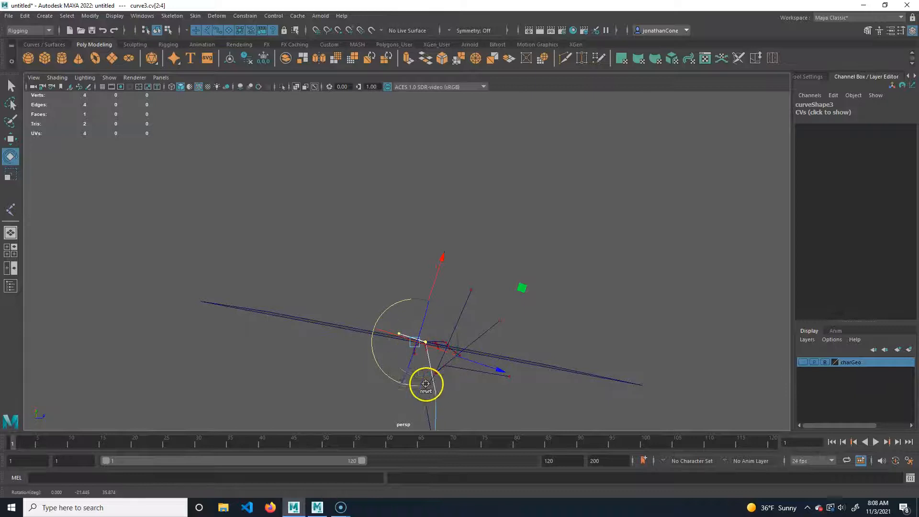
Move the plane away from the arm to about X 8.341, Y 2.874, Z 1.747
{"action": "left_click_drag", "start_coordinate": [517, 315], "coordinate": [505, 344], "text": "alt"}
{"action": "left_click", "coordinate": [252, 178]}
{"action": "key", "text": "w"}
{"action": "left_click_drag", "start_coordinate": [348, 311], "coordinate": [573, 231]}
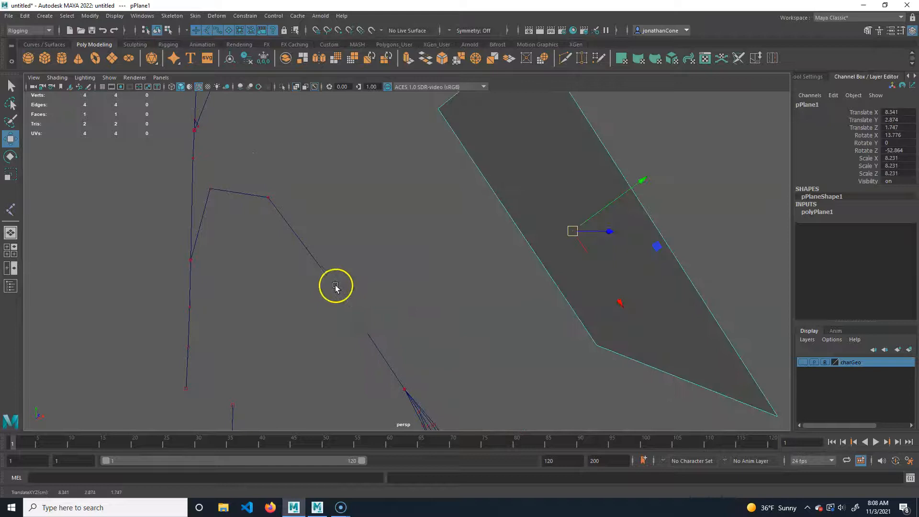
Reselect the arm curve's shoulder, elbow and wrist CVs and rotate their pivot axes to follow the slope of the arm
{"action": "left_click", "coordinate": [336, 286]}
{"action": "right_click_drag", "start_coordinate": [333, 286], "coordinate": [292, 278]}
{"action": "left_click", "coordinate": [268, 198]}
{"action": "left_click_drag", "start_coordinate": [376, 380], "coordinate": [410, 399], "text": "shift"}
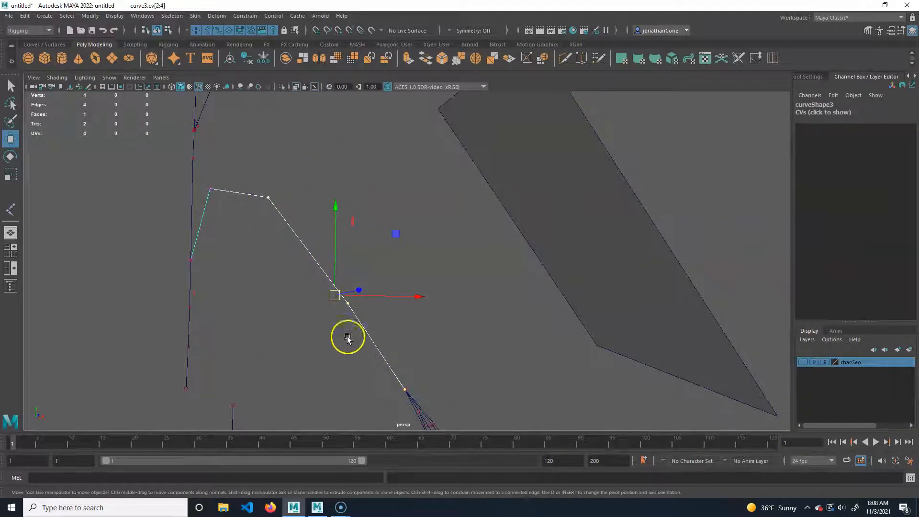
{"action": "key", "text": "e"}
{"action": "key", "text": "d"}
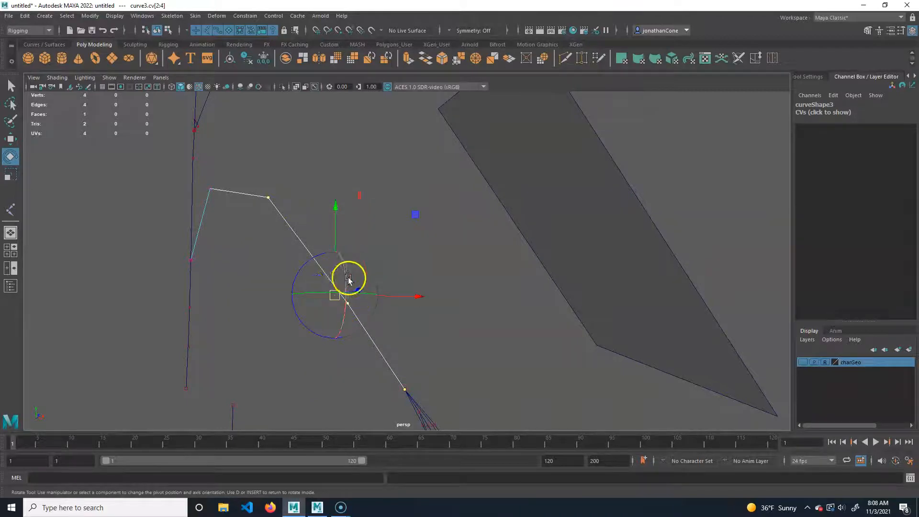
{"action": "left_click_drag", "start_coordinate": [347, 274], "coordinate": [294, 273]}
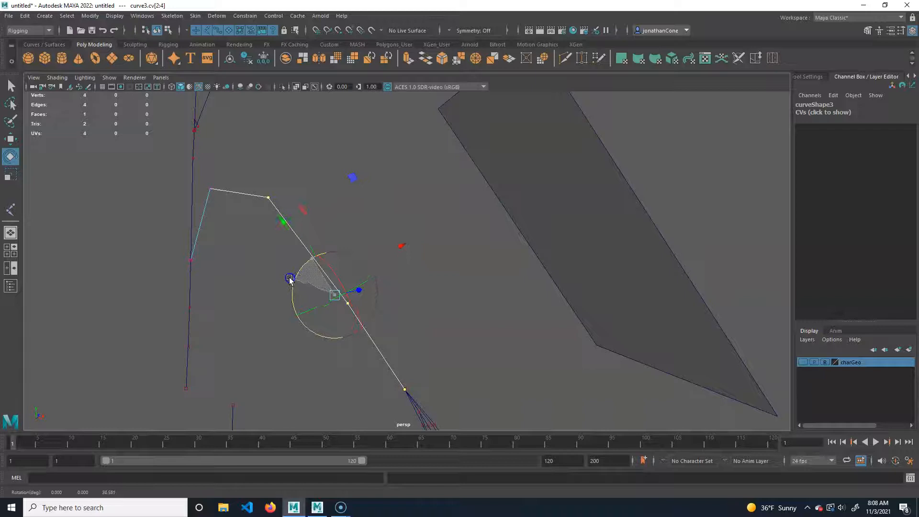
{"action": "left_click_drag", "start_coordinate": [329, 303], "coordinate": [325, 309]}
{"action": "key", "text": "d"}
Try flattening the selected arm CVs by scaling them along the pivot axis perpendicular to the arm, and undo the scale
{"action": "key", "text": "r"}
{"action": "left_click_drag", "start_coordinate": [401, 250], "coordinate": [382, 262]}
{"action": "left_click_drag", "start_coordinate": [436, 300], "coordinate": [469, 311], "text": "alt"}
{"action": "key", "text": "ctrl+z"}
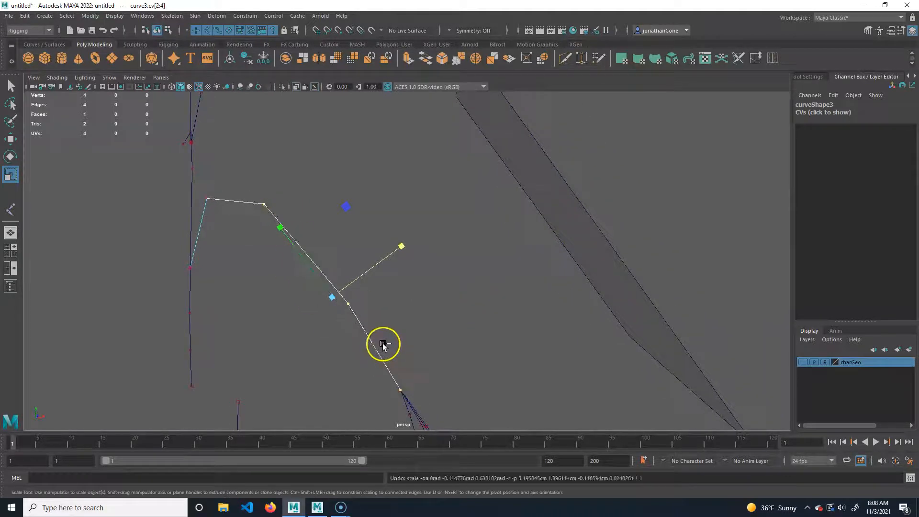
Refine the rotation of the arm CVs' pivot axes, checking the alignment from above and from the front
{"action": "left_click_drag", "start_coordinate": [390, 307], "coordinate": [457, 339], "text": "alt"}
{"action": "key", "text": "e"}
{"action": "left_click_drag", "start_coordinate": [408, 293], "coordinate": [449, 300]}
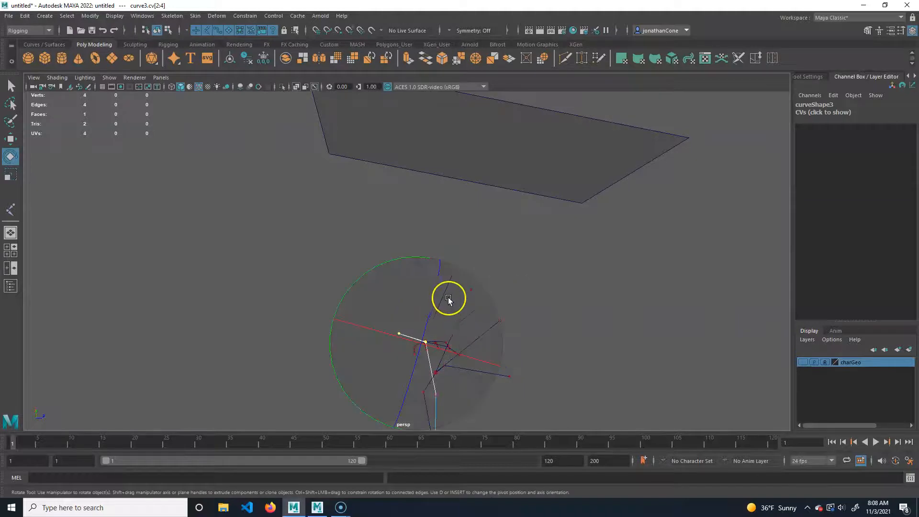
{"action": "left_click_drag", "start_coordinate": [492, 379], "coordinate": [350, 315], "text": "alt"}
{"action": "left_click_drag", "start_coordinate": [444, 367], "coordinate": [356, 312], "text": "alt"}
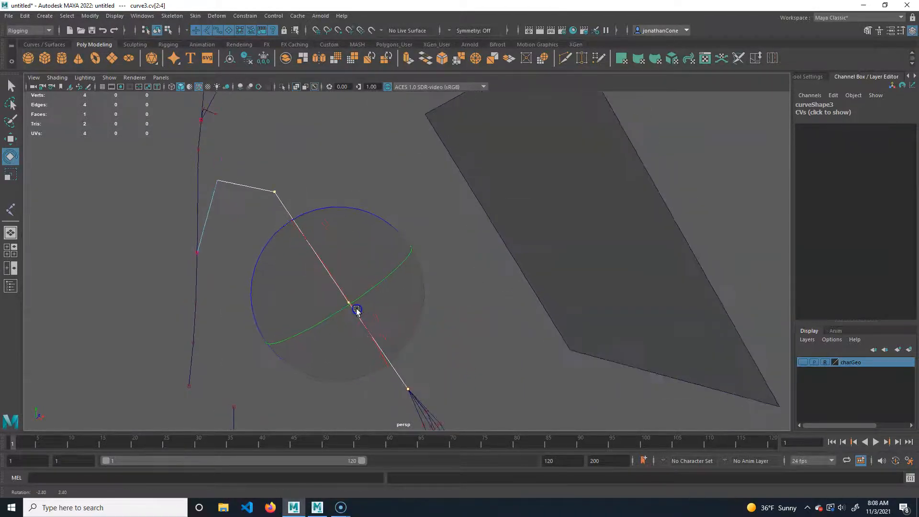
Scale the arm CVs flat along the refined pivot axis, check the alignment, and undo the scale
{"action": "key", "text": "r"}
{"action": "left_click_drag", "start_coordinate": [408, 248], "coordinate": [340, 291]}
{"action": "left_click_drag", "start_coordinate": [419, 304], "coordinate": [389, 310], "text": "alt"}
{"action": "key", "text": "ctrl+z"}
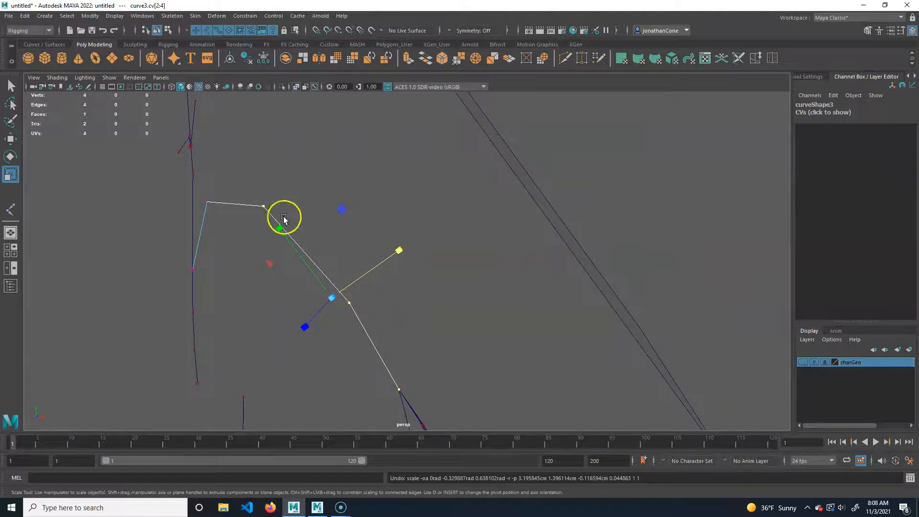
Delete the polygon plane used as the arm's alignment reference
{"action": "left_click_drag", "start_coordinate": [283, 213], "coordinate": [322, 240], "text": "alt"}
{"action": "left_click_drag", "start_coordinate": [450, 324], "coordinate": [377, 296], "text": "alt"}
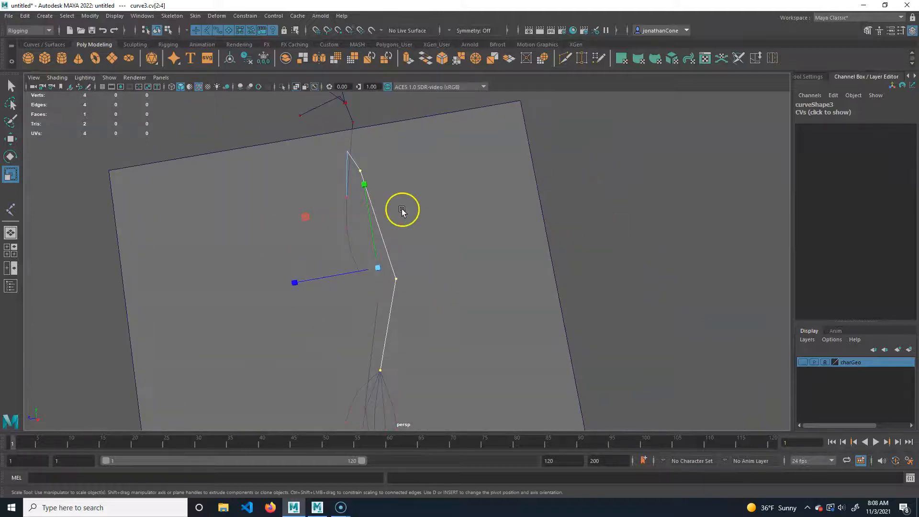
{"action": "left_click", "coordinate": [512, 226]}
{"action": "right_click_drag", "start_coordinate": [608, 293], "coordinate": [412, 281], "text": "alt"}
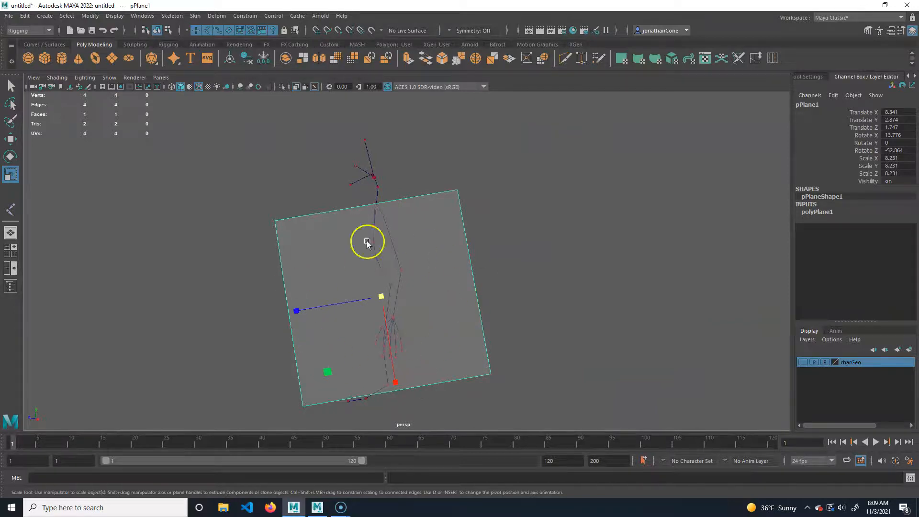
{"action": "left_click_drag", "start_coordinate": [367, 243], "coordinate": [464, 280], "text": "alt"}
{"action": "key", "text": "Delete"}
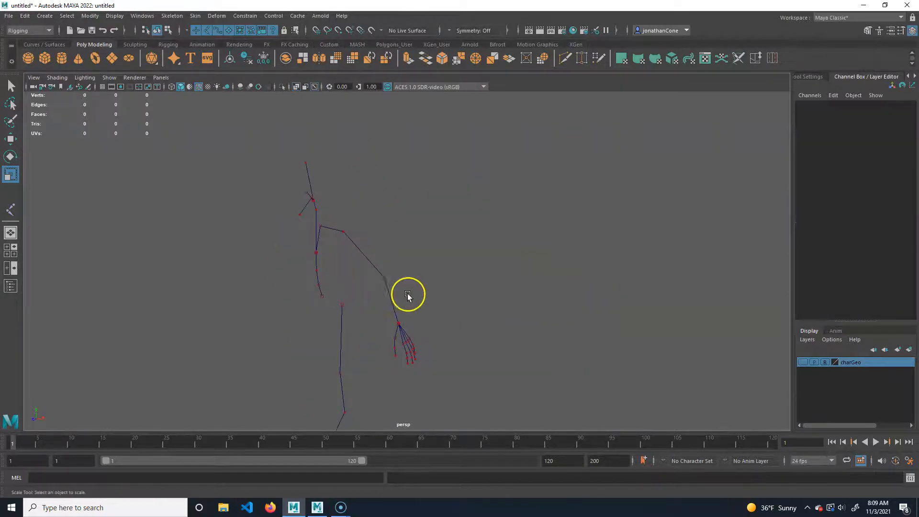
{"action": "left_click_drag", "start_coordinate": [369, 314], "coordinate": [501, 335], "text": "alt"}
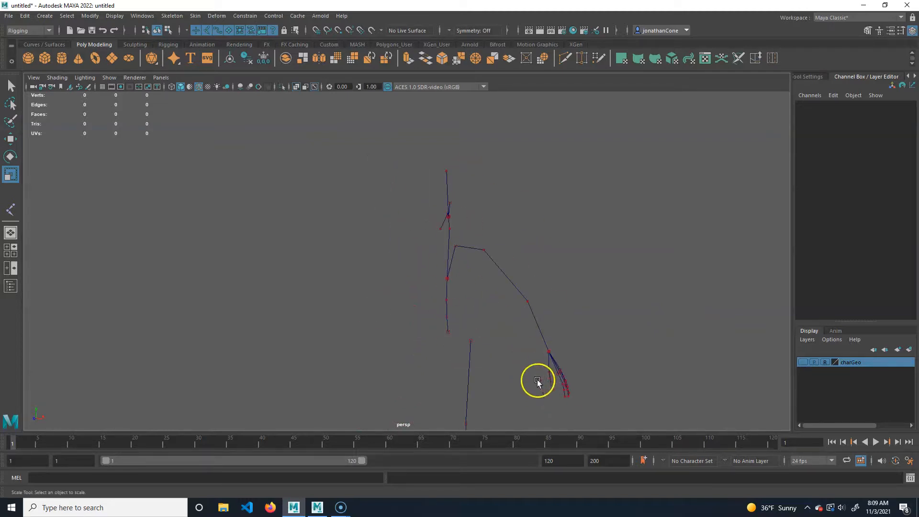
{"action": "mouse_move", "coordinate": [341, 507]}
{"action": "left_click", "coordinate": [344, 461]}
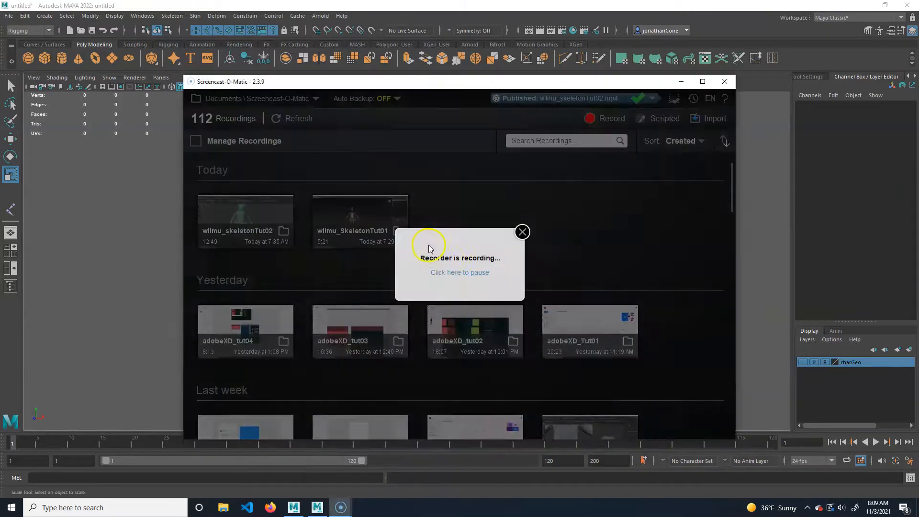